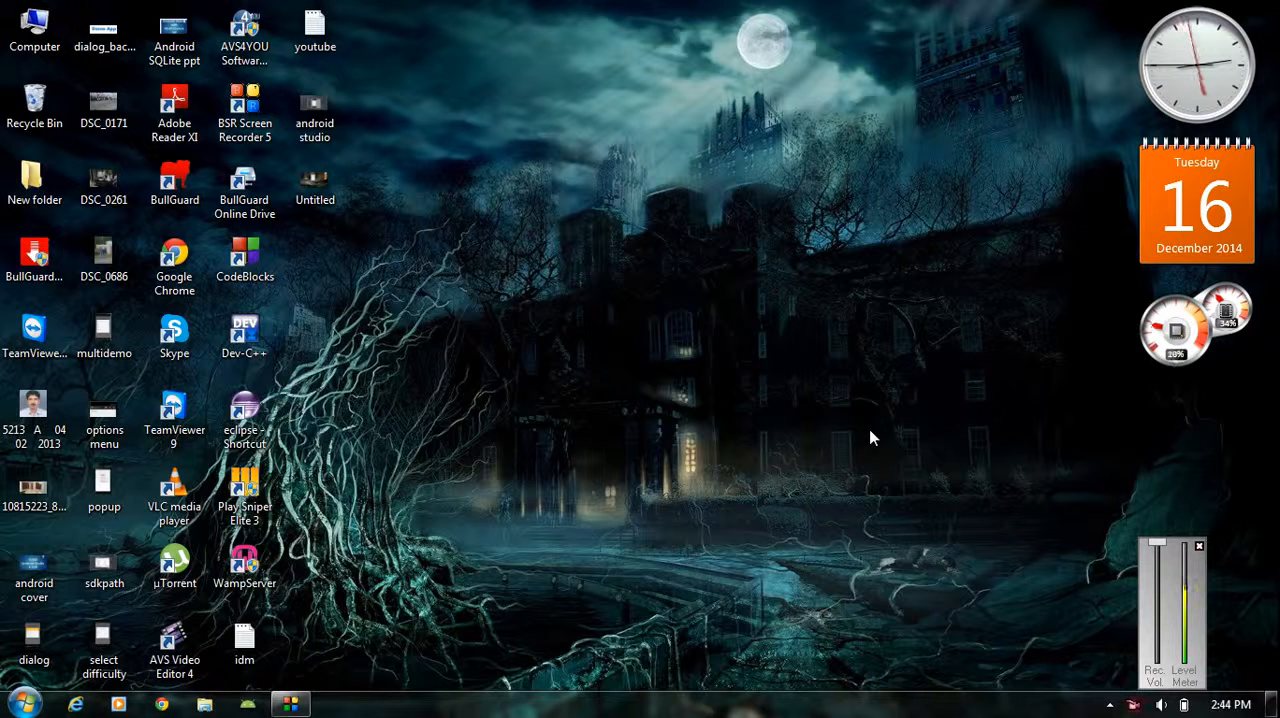
Switch to Google Chrome, search Google for genymotion, and open the Genymotion download result
click(1199, 547)
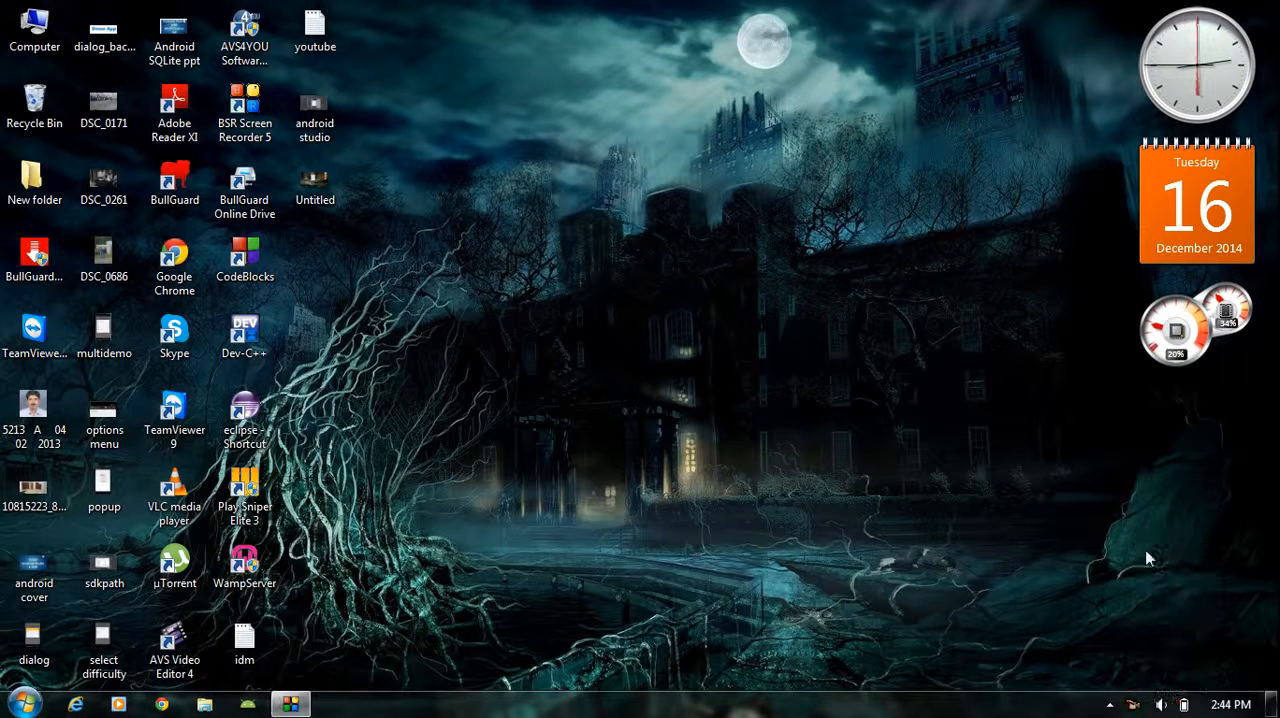
click(161, 704)
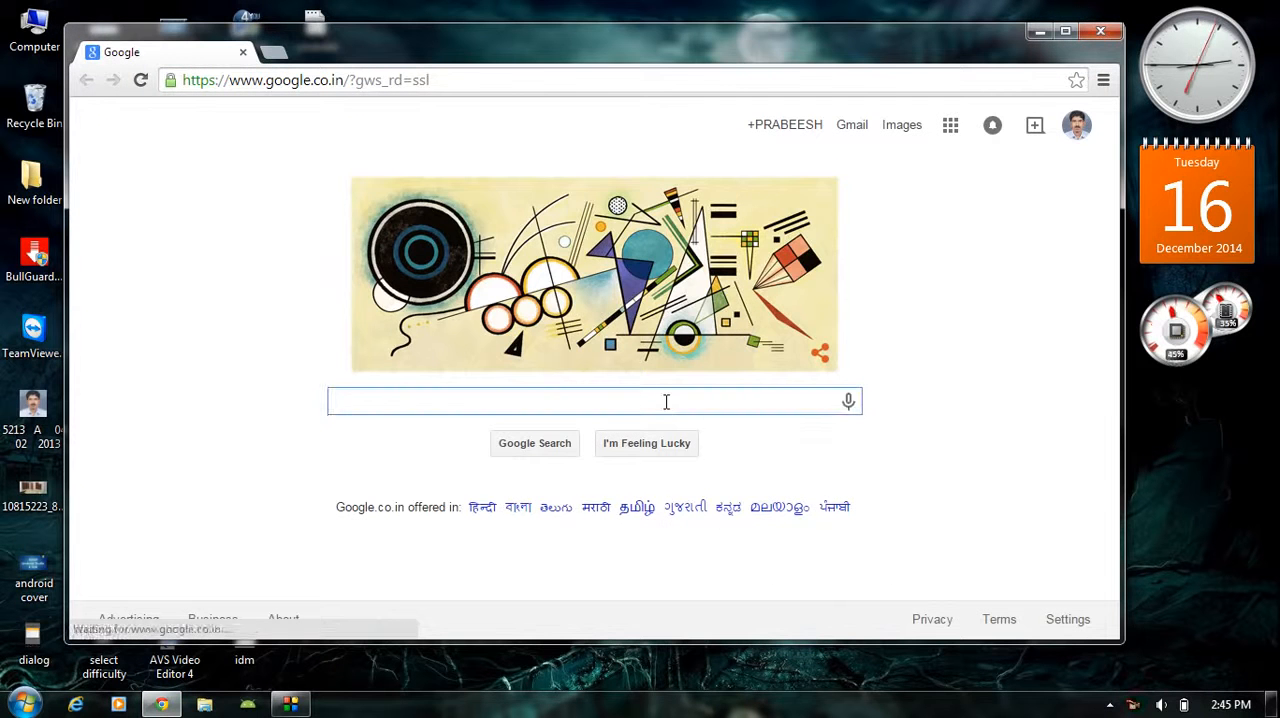
text(geny)
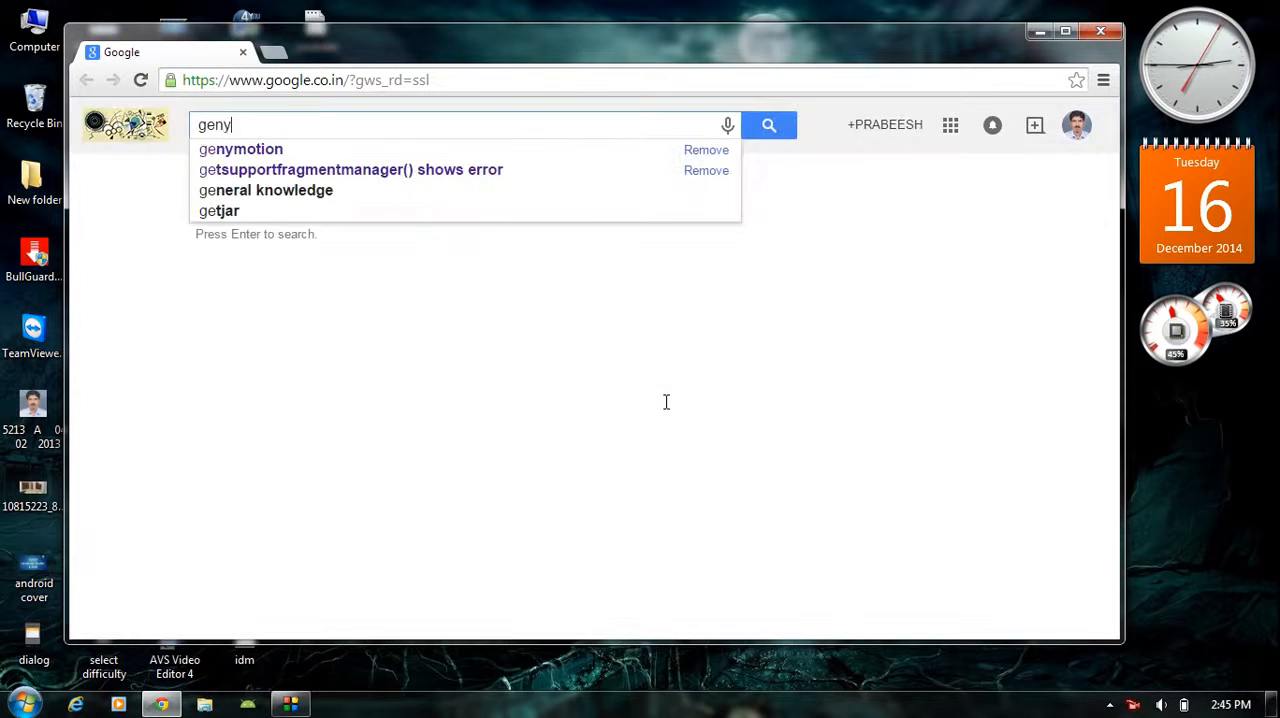
click(240, 149)
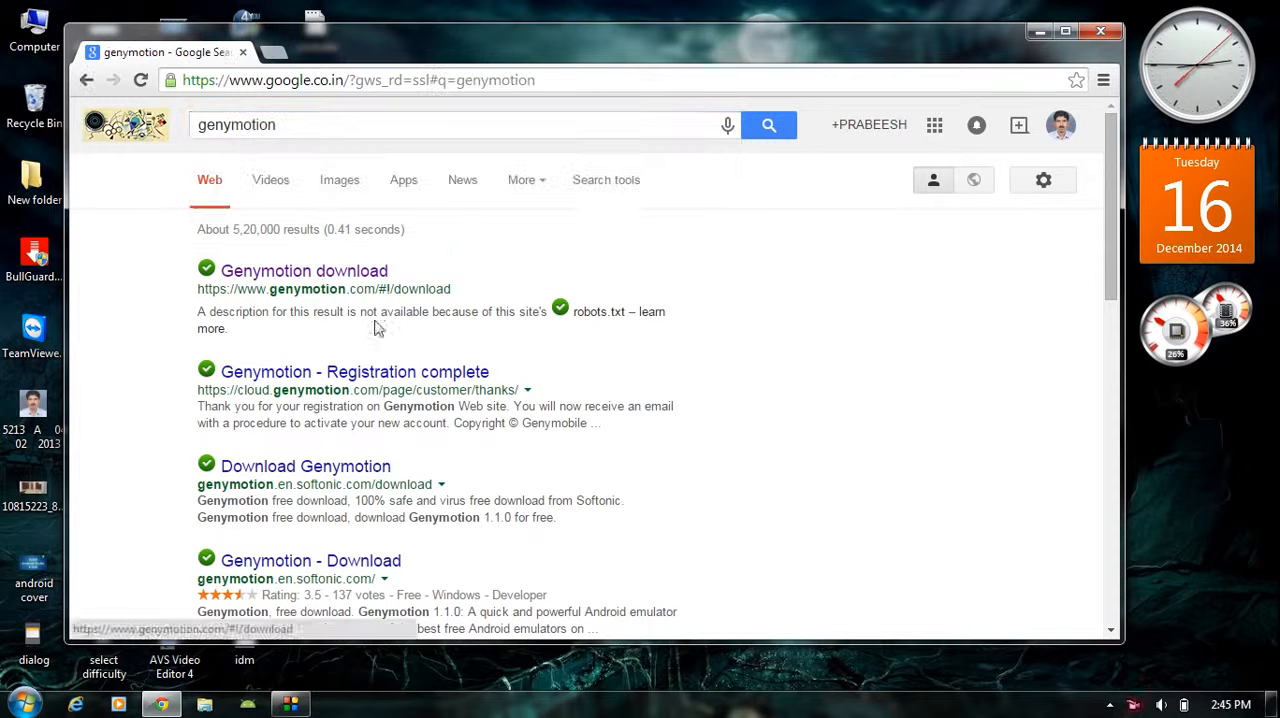
click(340, 276)
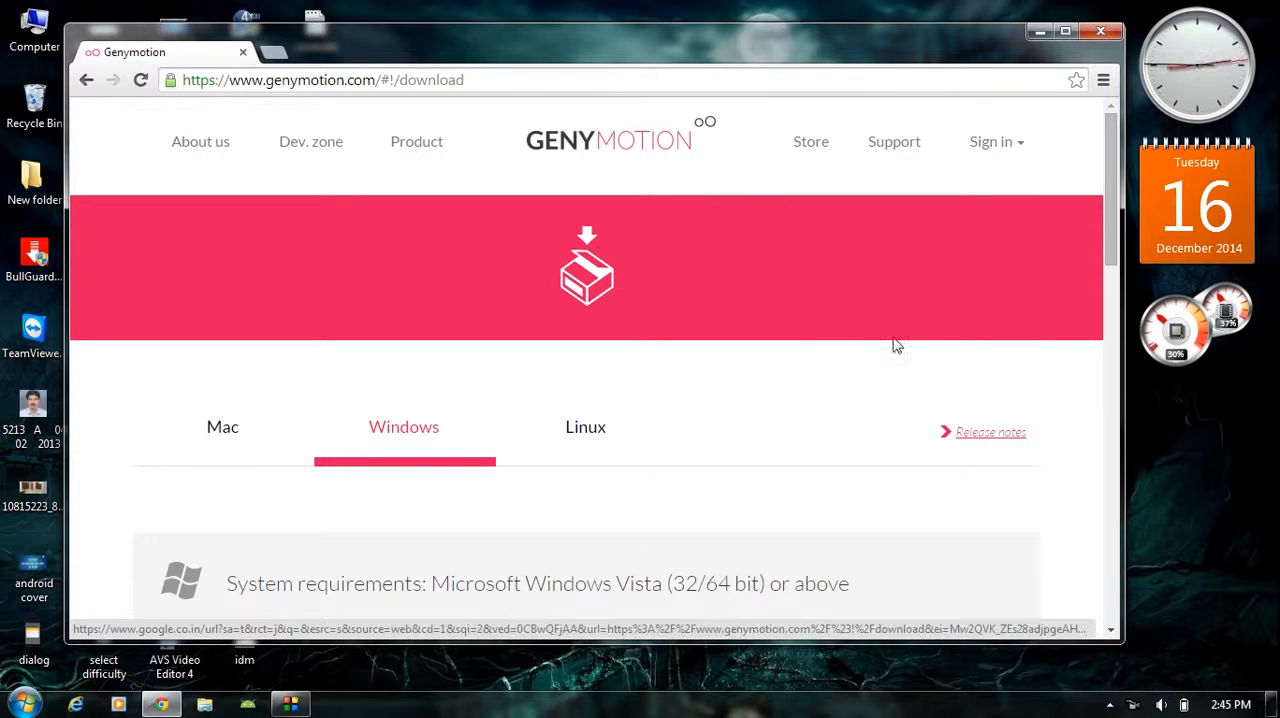
Request the full 117.47MB Get Genymotion package for Windows on the download page
scroll(897, 345, down, 3)
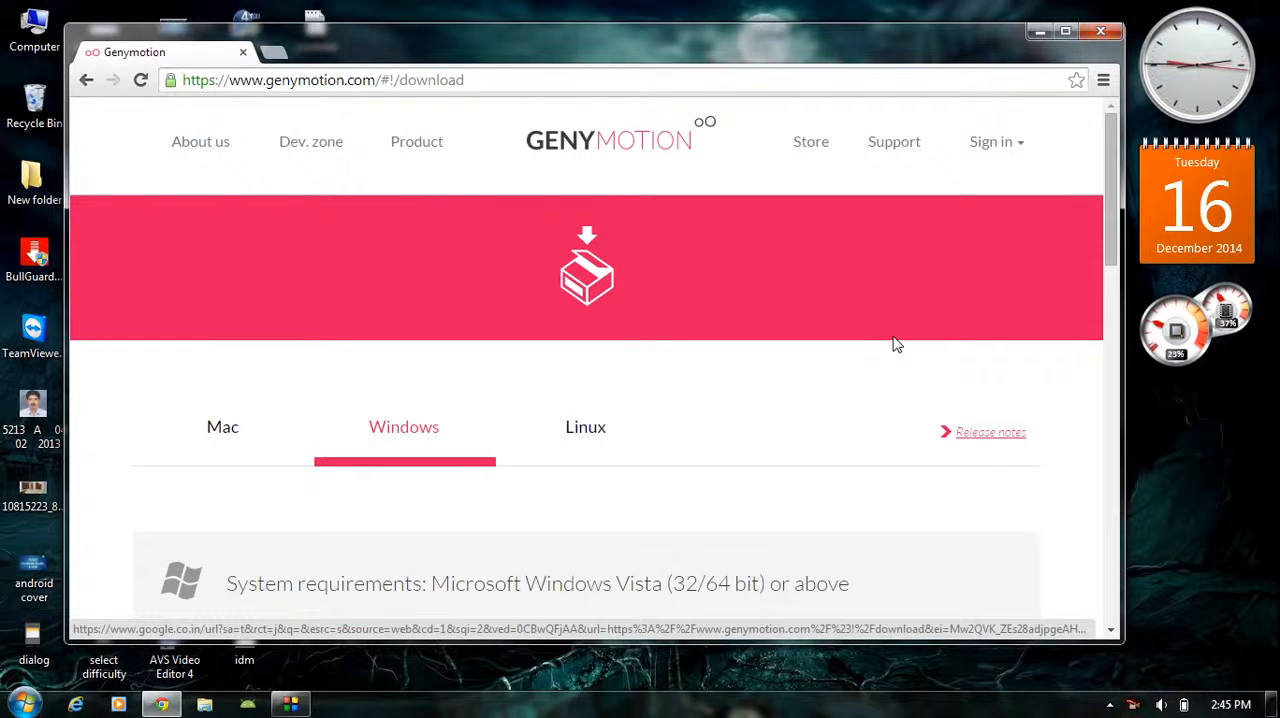
scroll(897, 345, down, 2)
scroll(897, 345, down, 2)
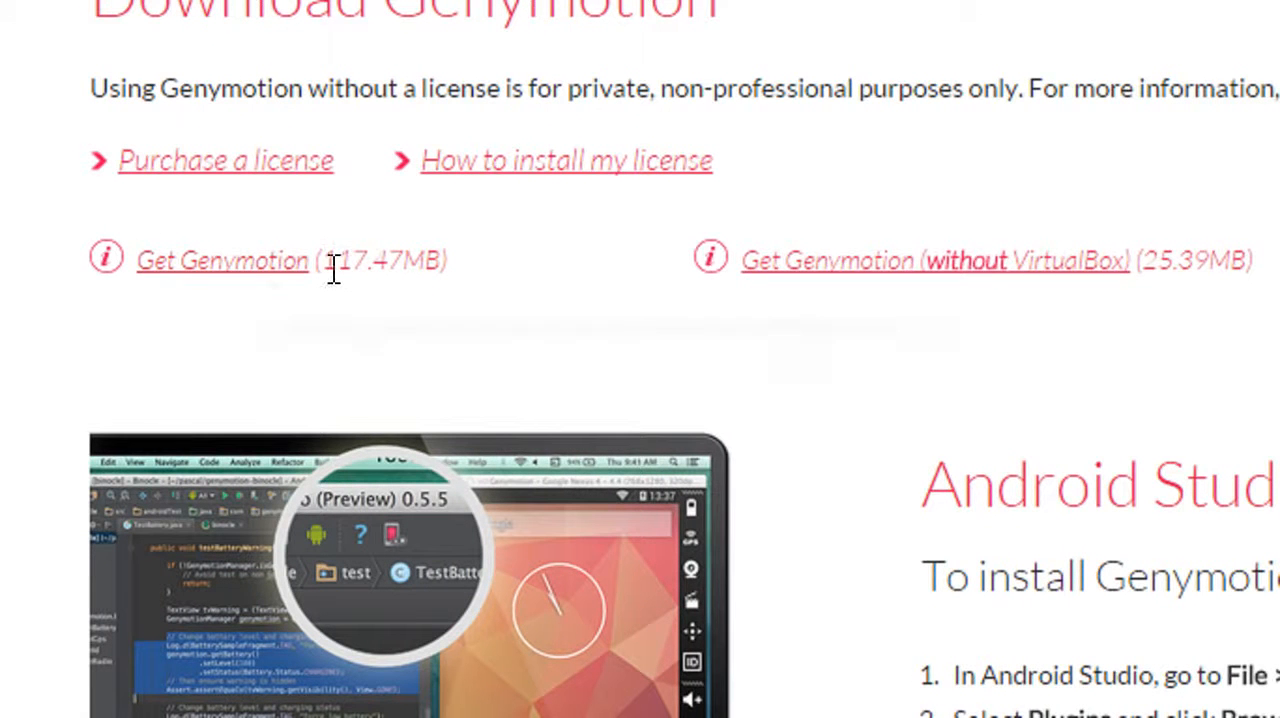
mouse_move(333, 270)
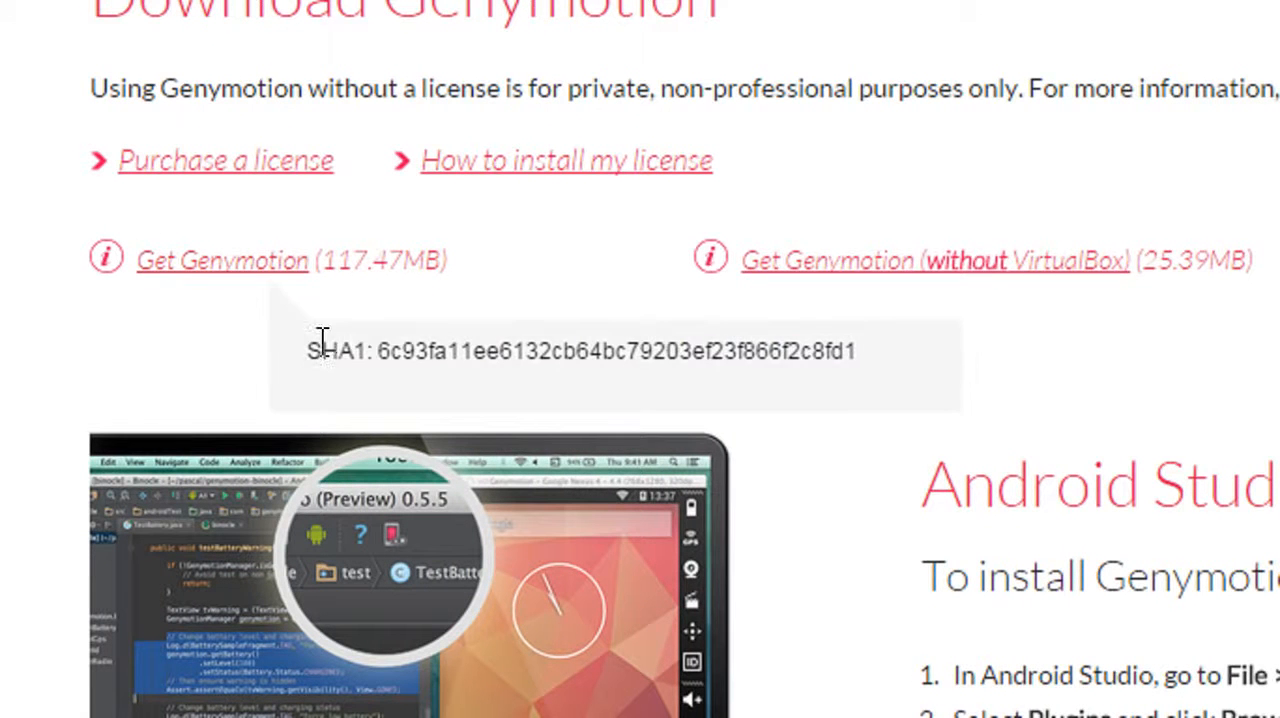
click(241, 268)
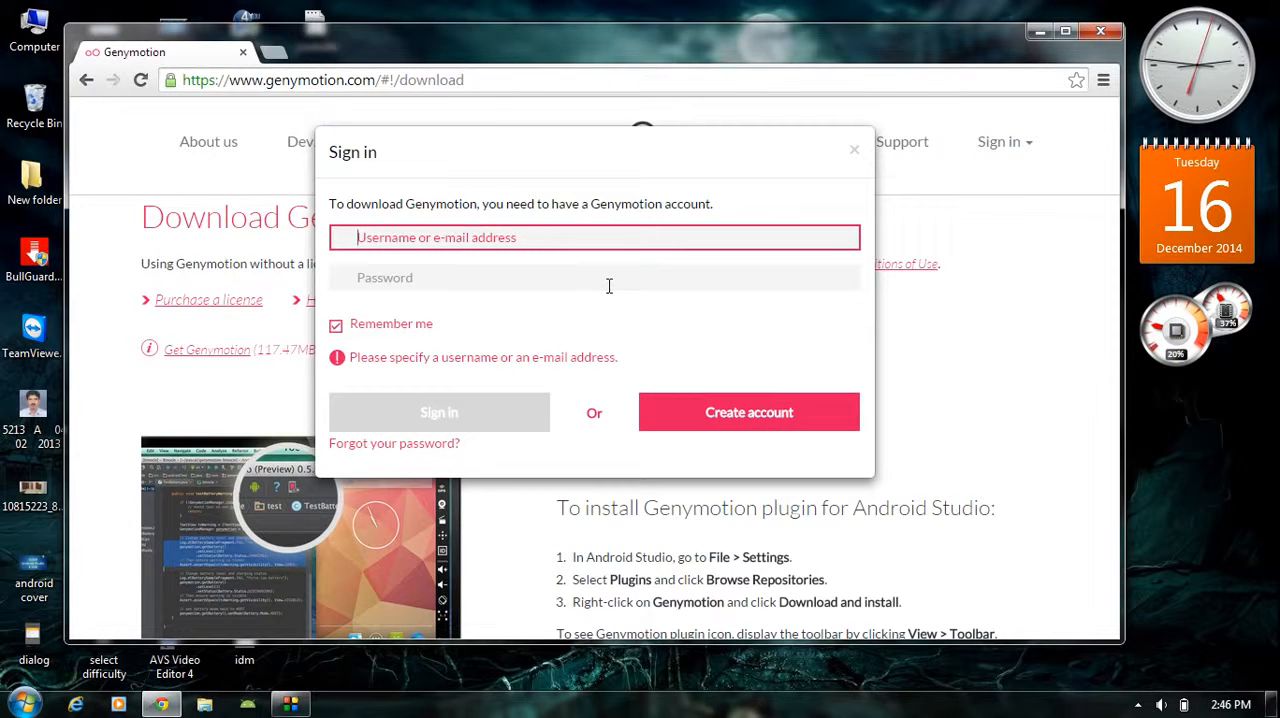
Open the Genymotion account creation form and examine its required fields and optional profile settings
click(786, 420)
scroll(848, 295, down, 5)
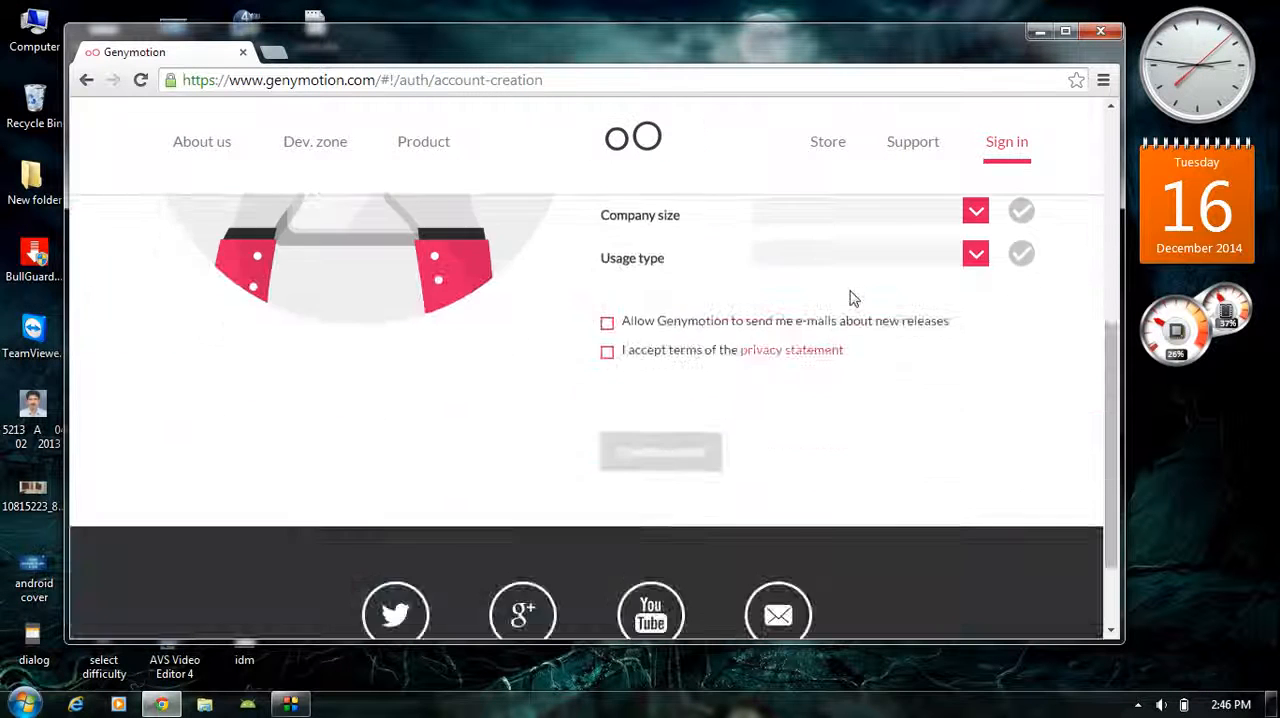
scroll(760, 346, up, 4)
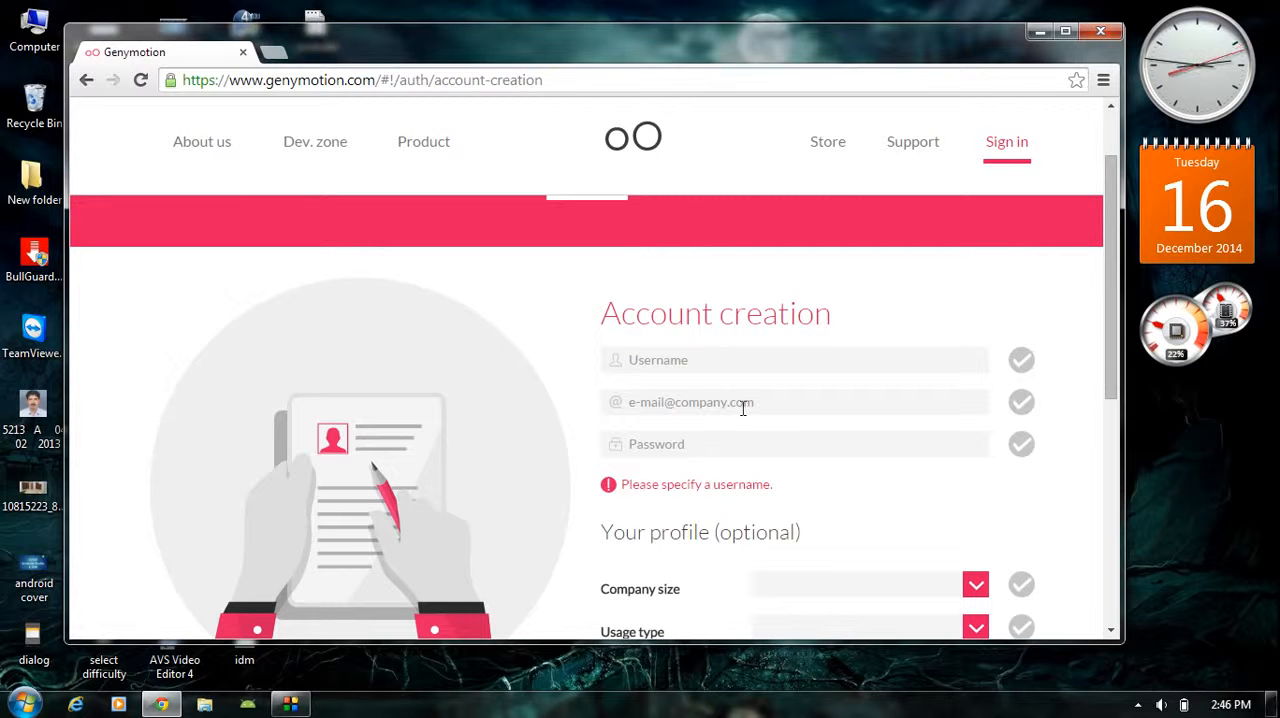
scroll(712, 447, down, 1)
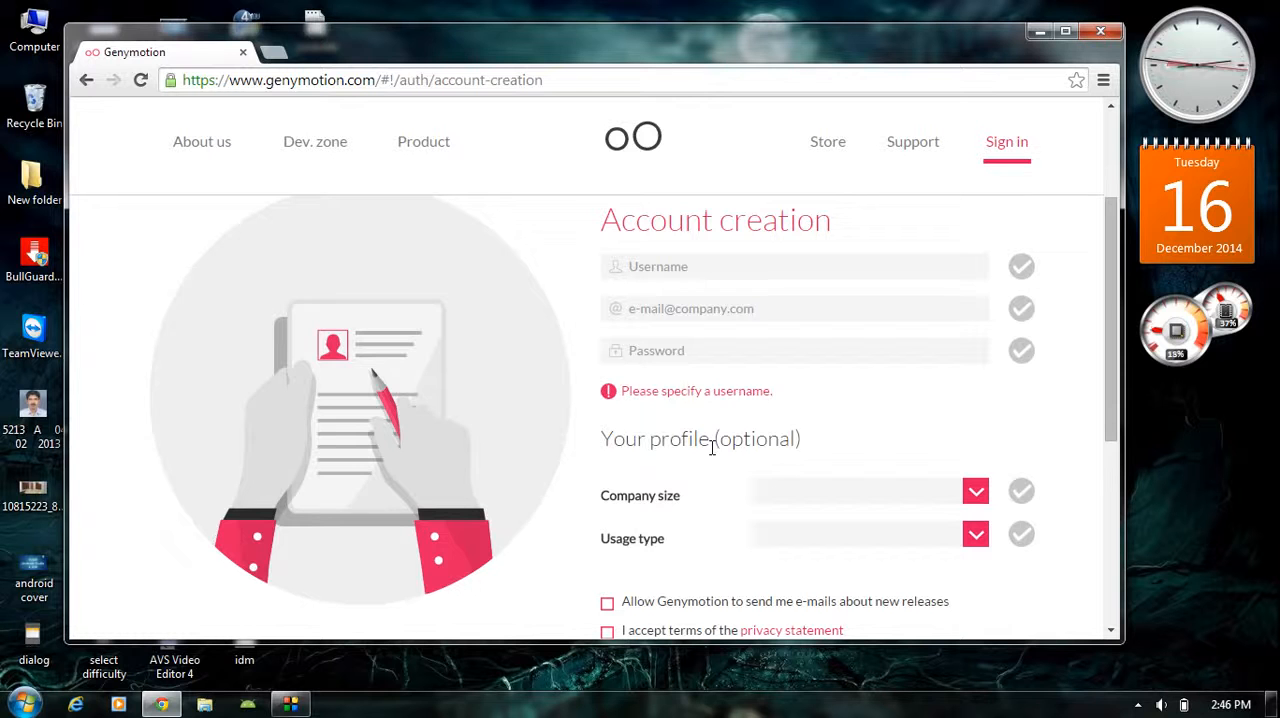
Return to the download page and start downloading the full 117.47MB Genymotion installer
click(86, 80)
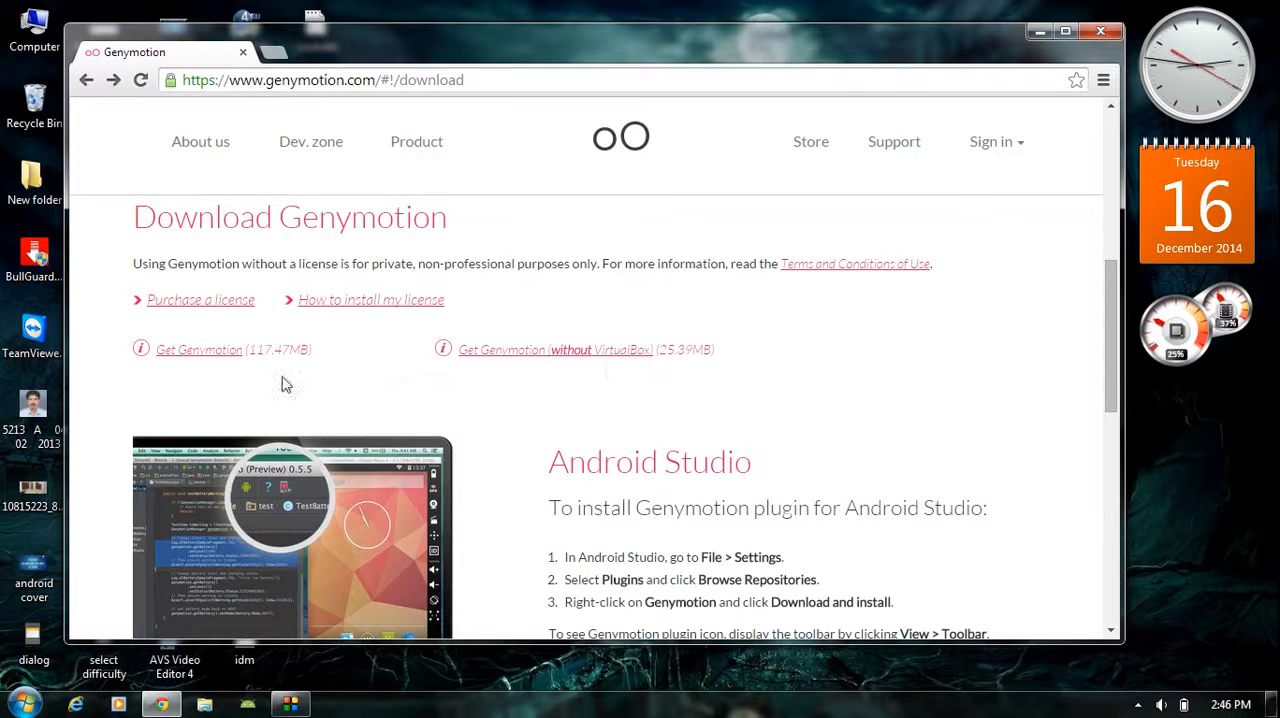
click(200, 350)
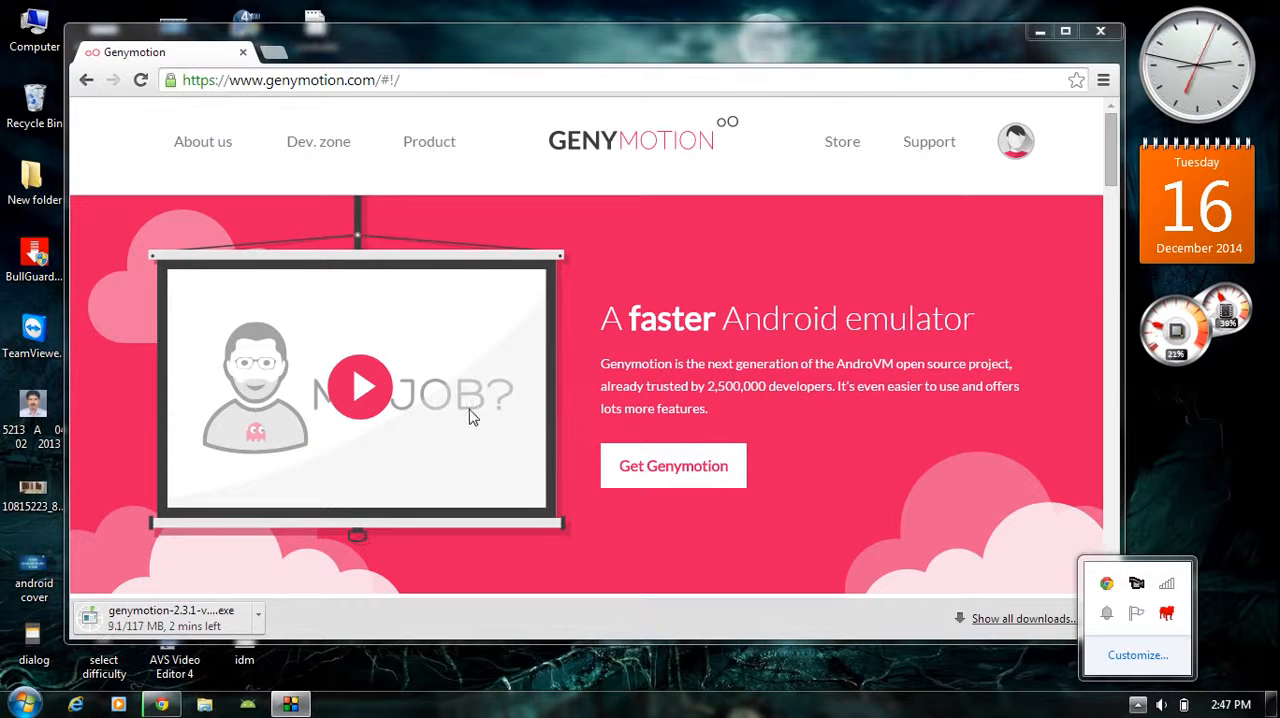
click(469, 409)
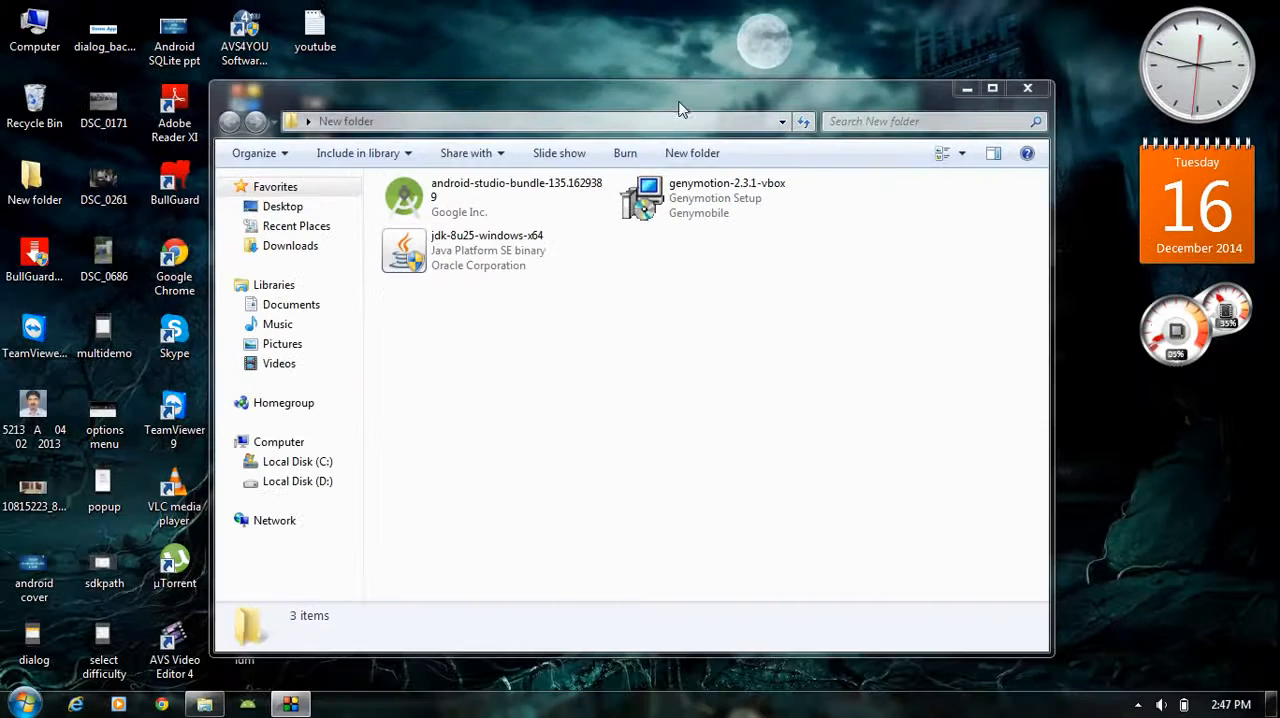
Run the genymotion-2.3.1-vbox installer from New folder, allowing it to open, with English as the setup language
click(670, 197)
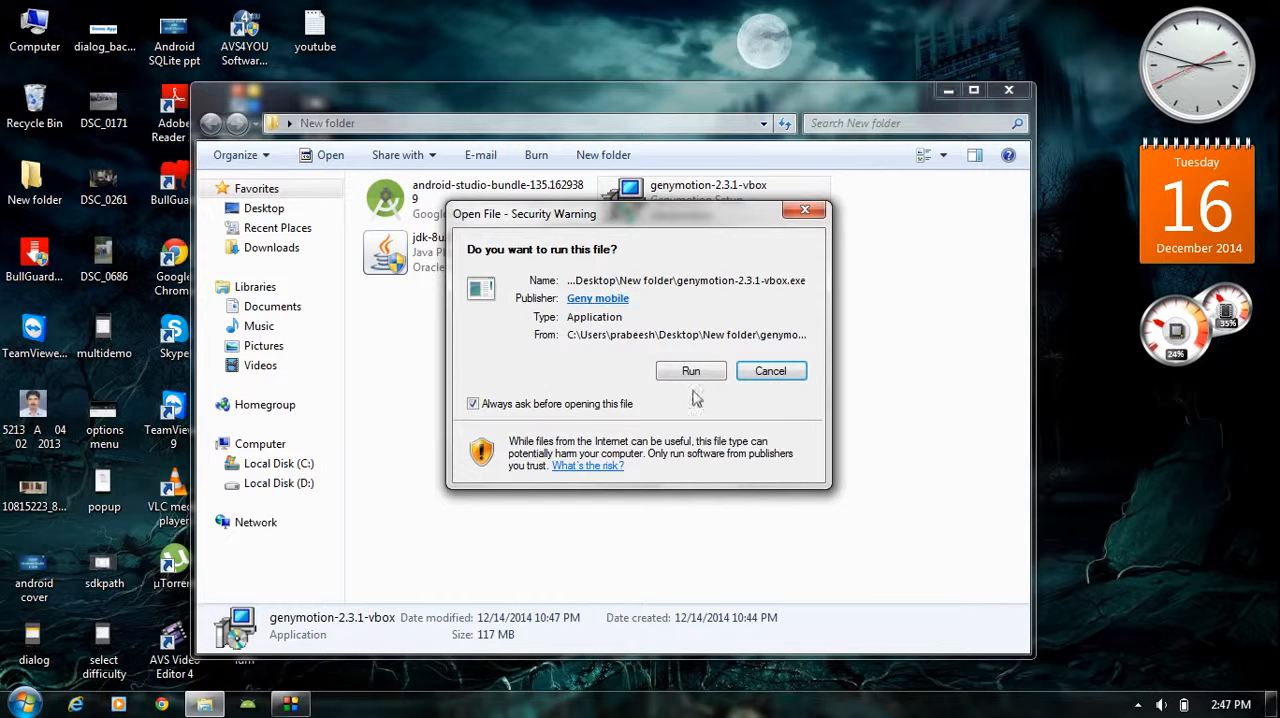
click(695, 372)
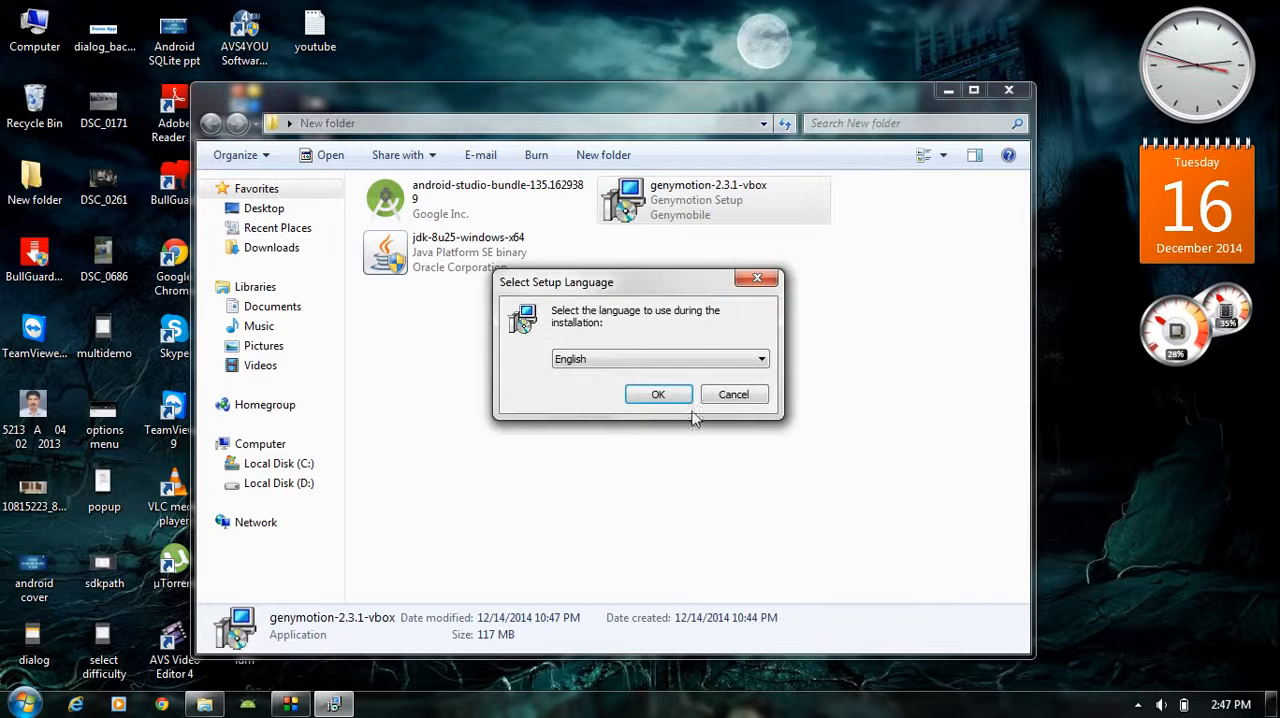
click(675, 398)
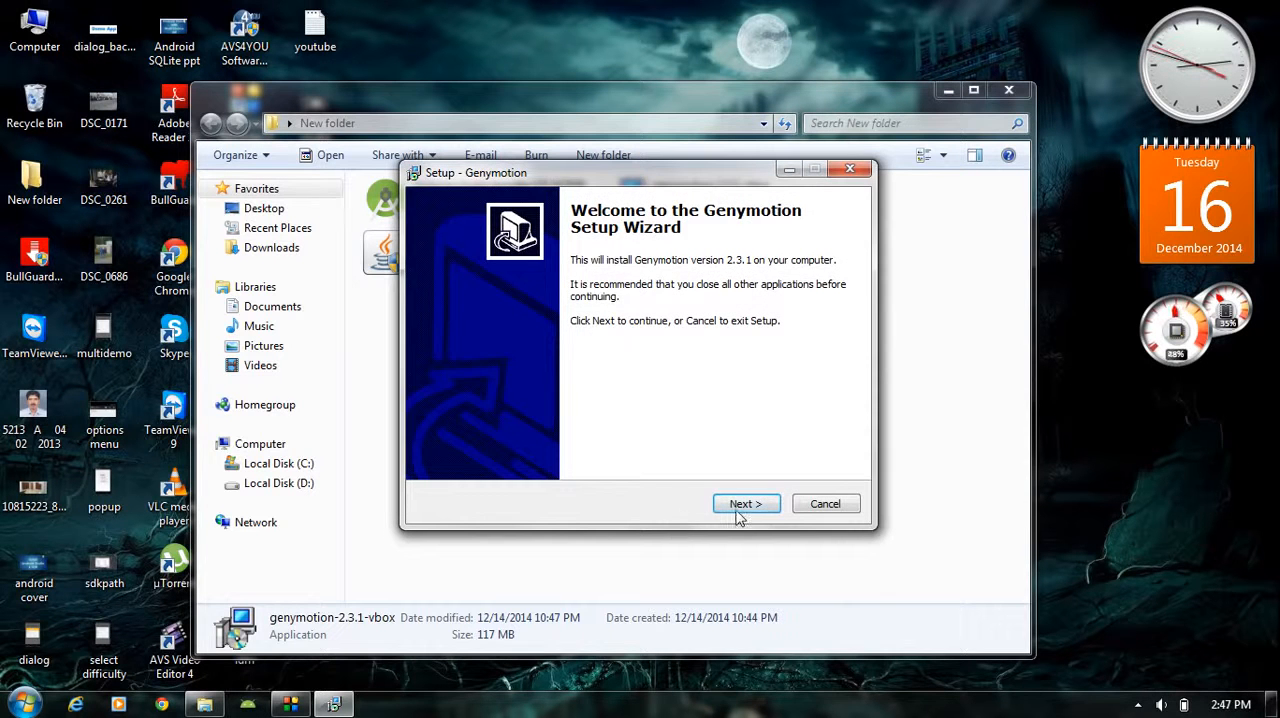
Install Genymotion to C:\Program Files\Genymobile\Genymotion with the Genymotion Start Menu folder and a desktop icon
click(745, 504)
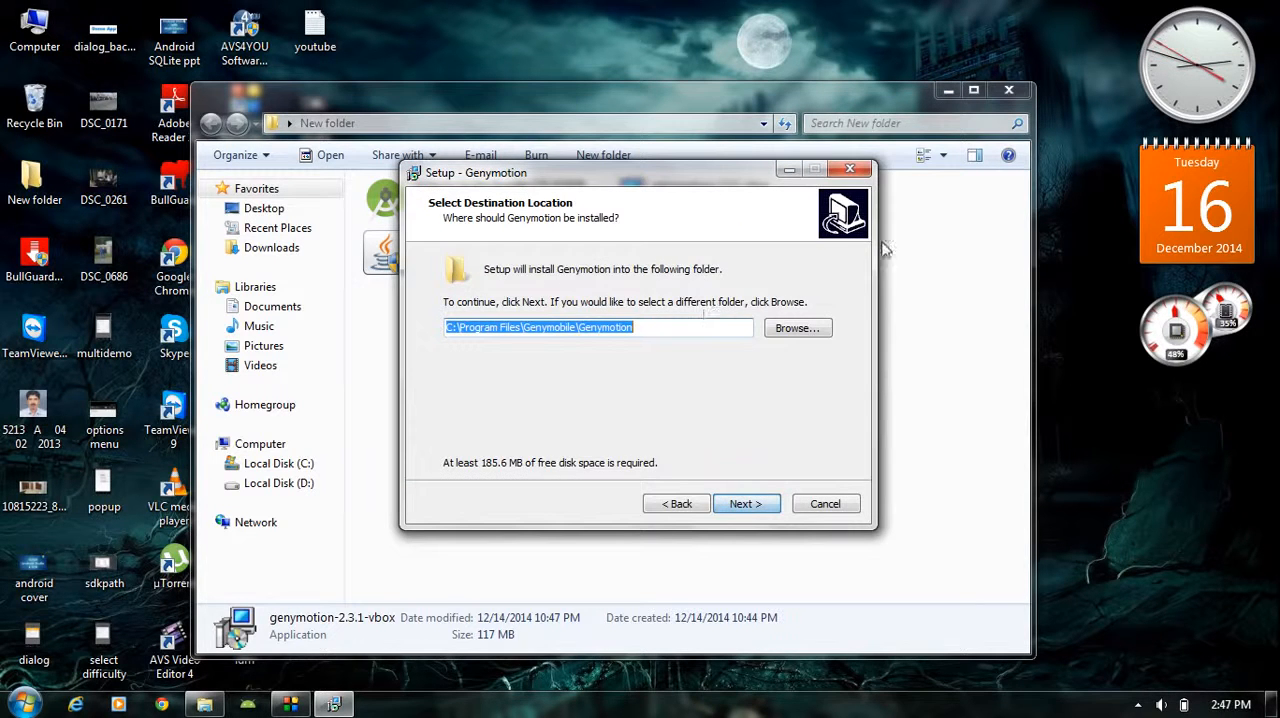
click(948, 90)
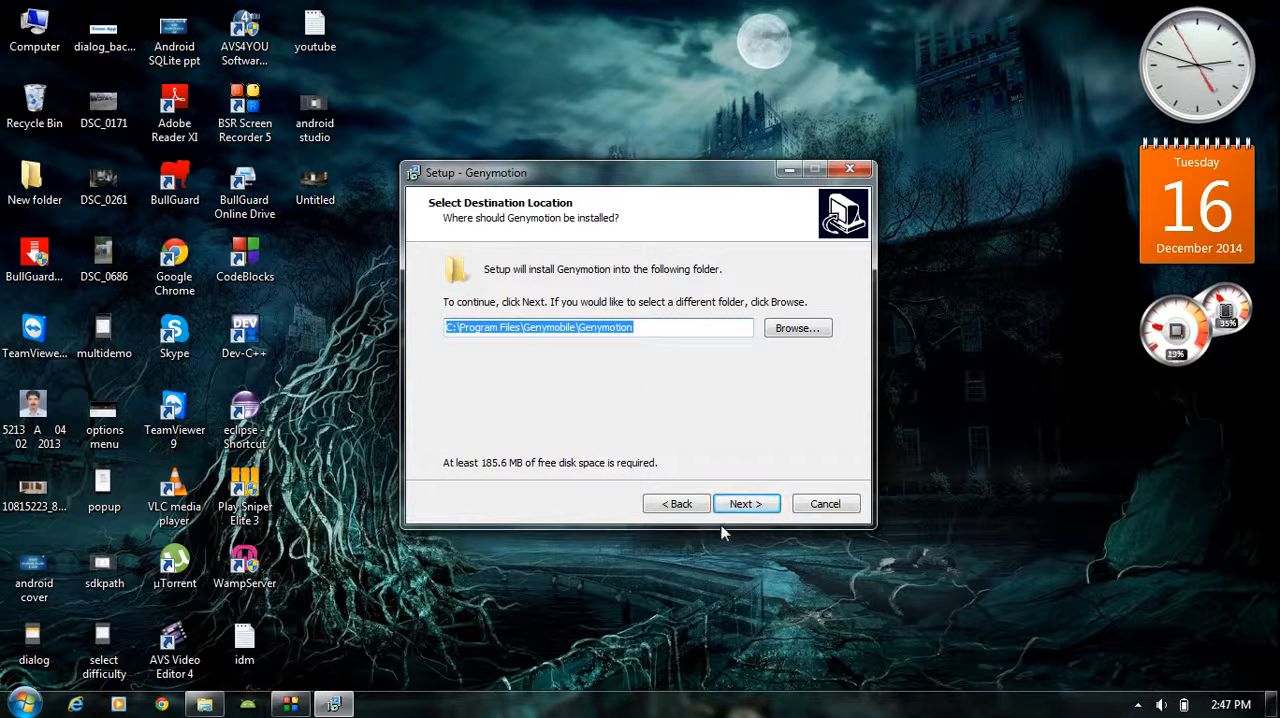
click(742, 503)
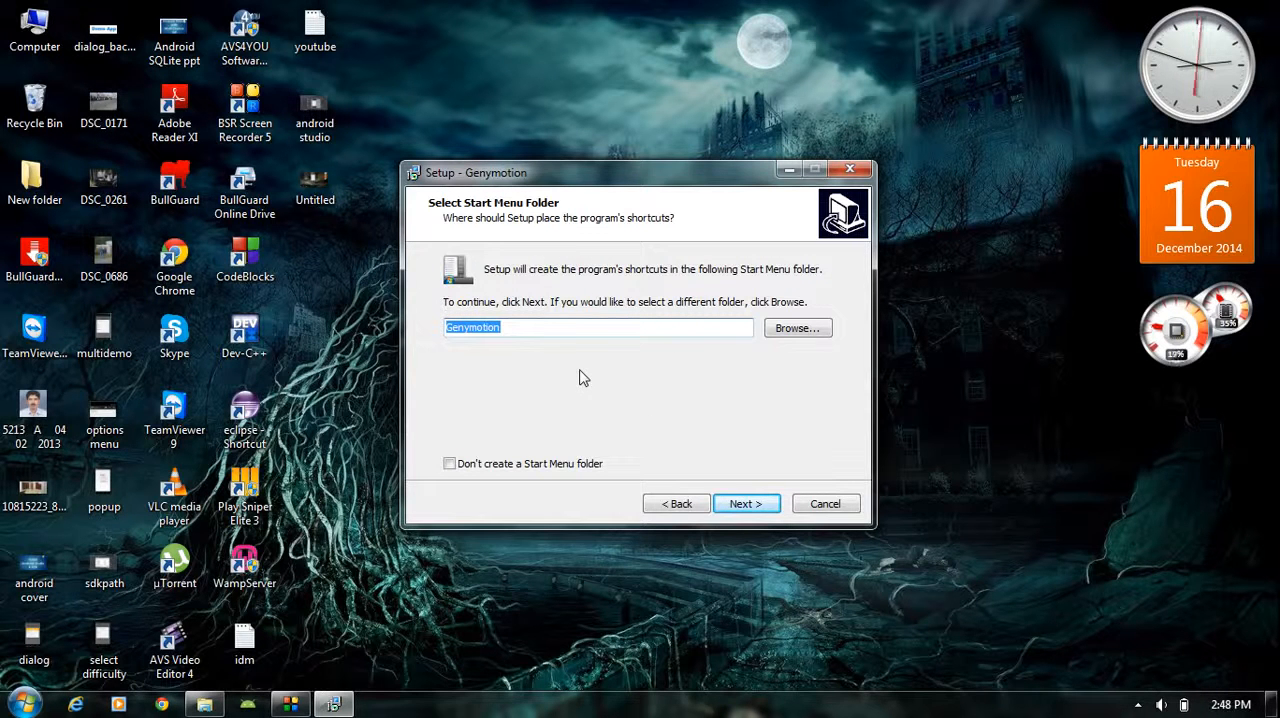
click(744, 506)
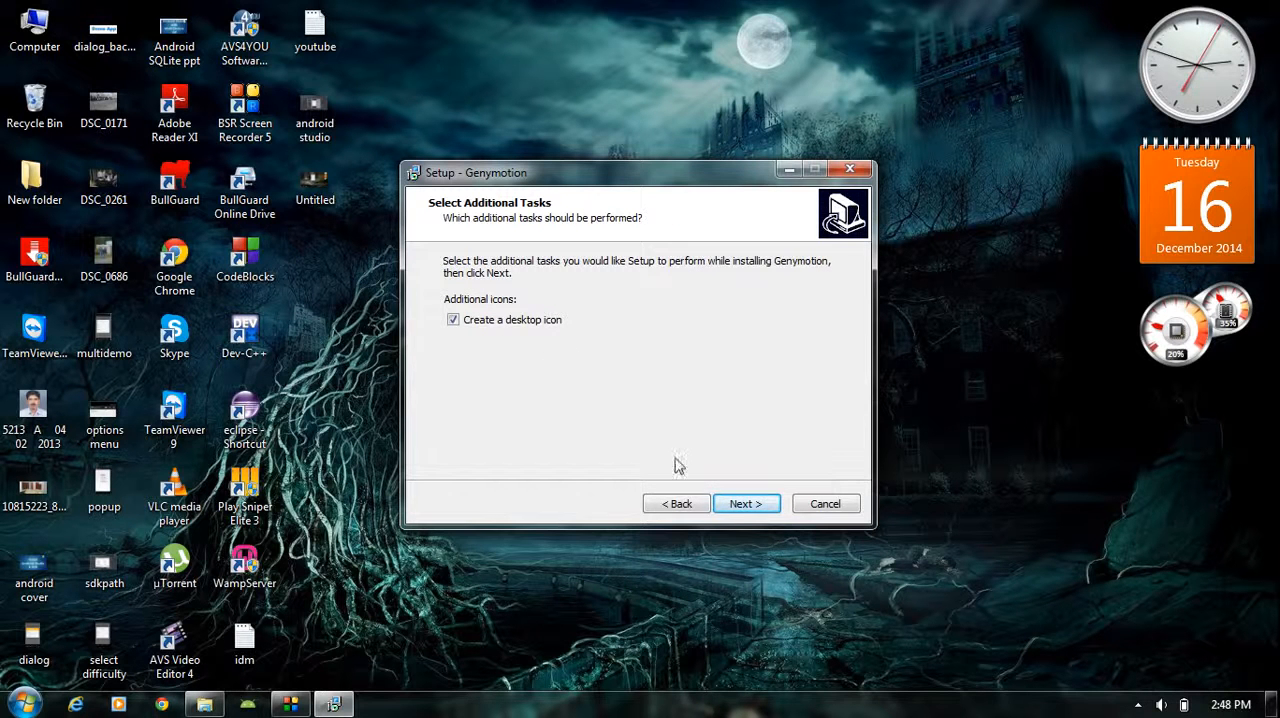
click(742, 506)
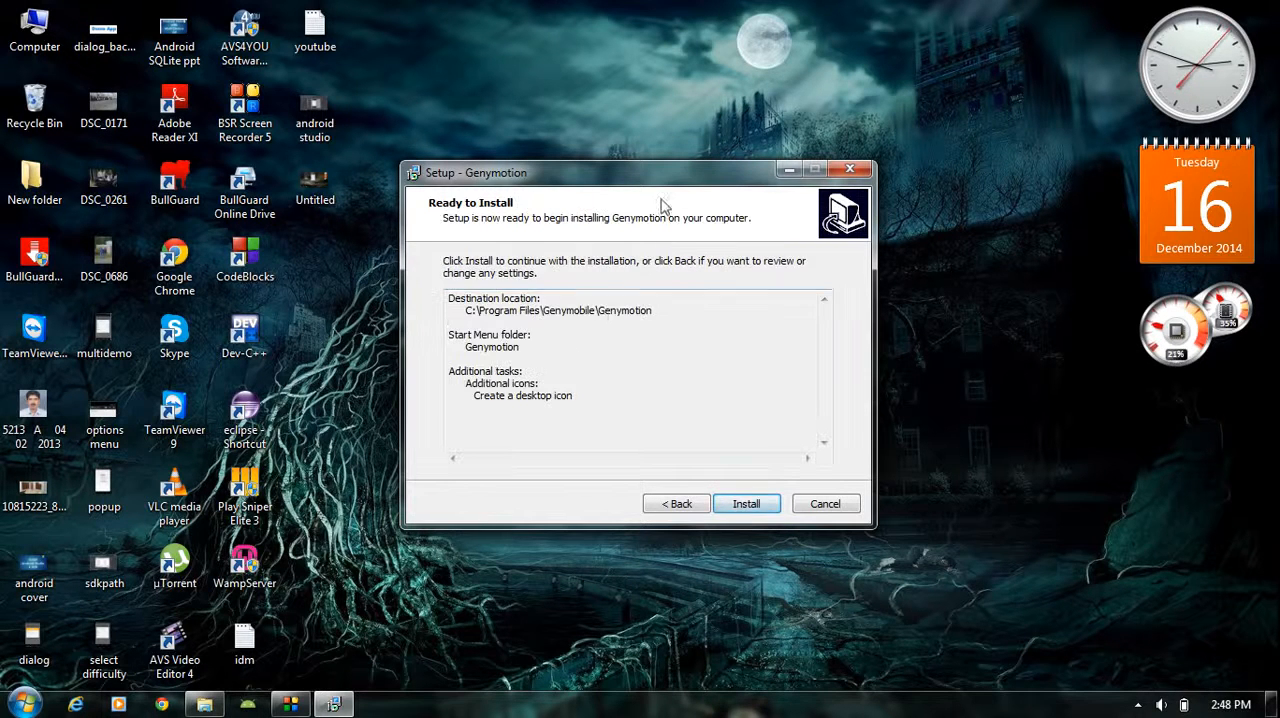
click(748, 500)
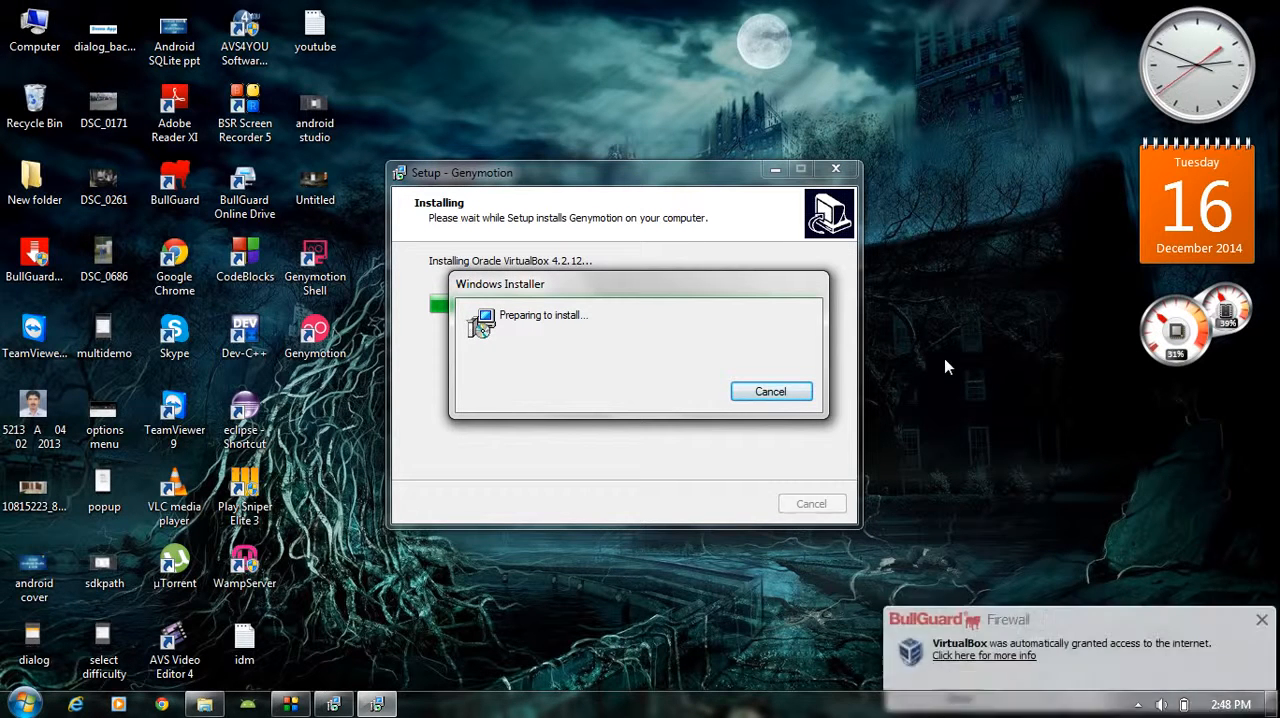
Configure the VirtualBox 4.2.12 setup with the default features and location, keeping the desktop shortcut but disabling the Quick Launch Bar shortcut
click(1263, 597)
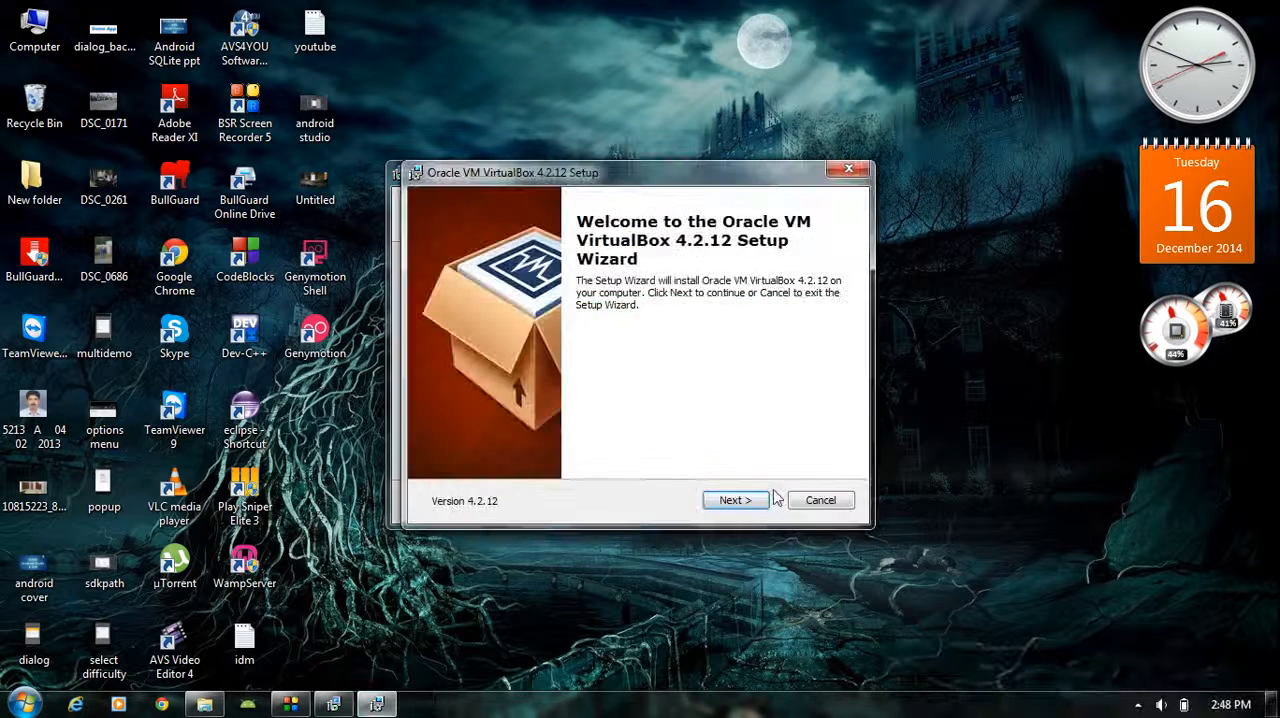
click(735, 501)
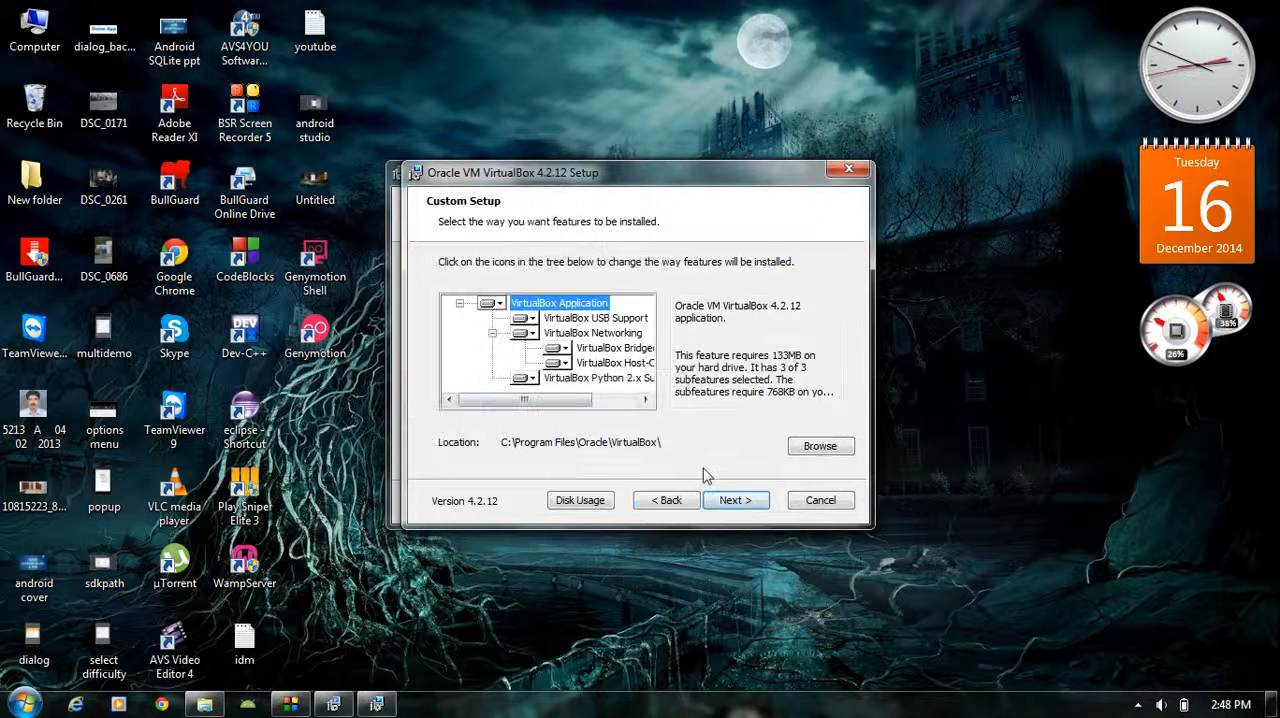
click(734, 501)
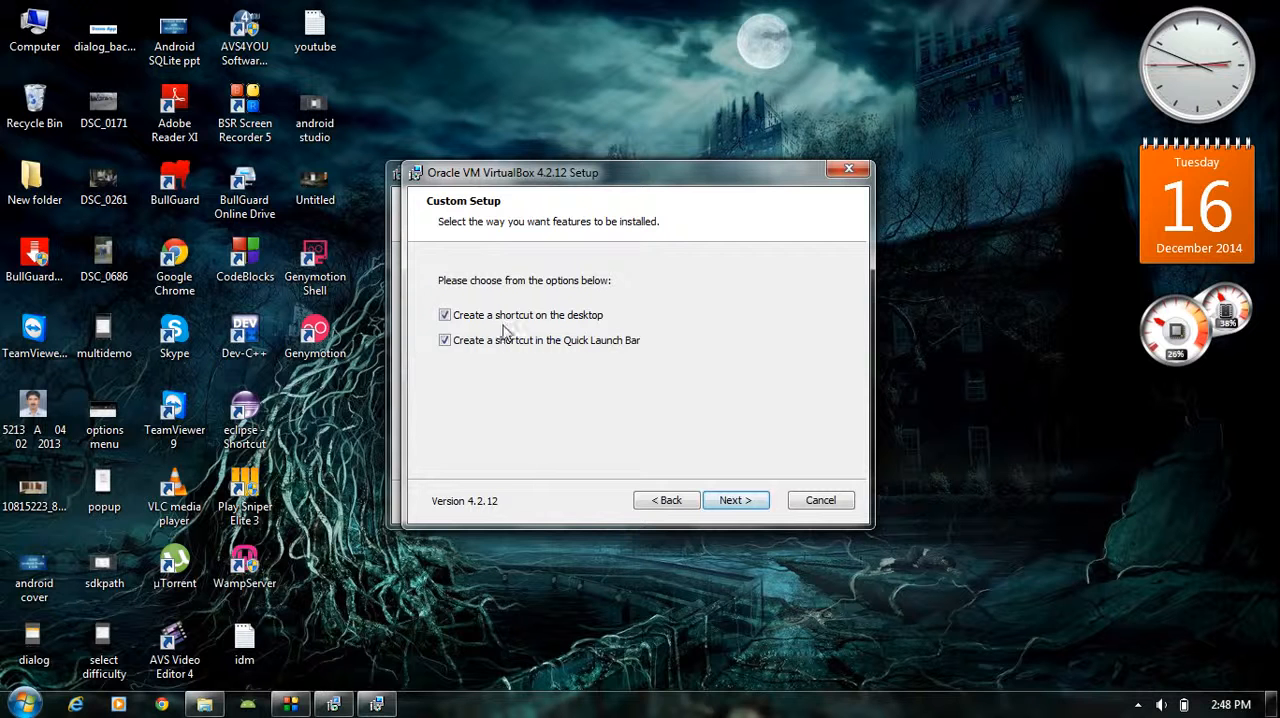
click(445, 341)
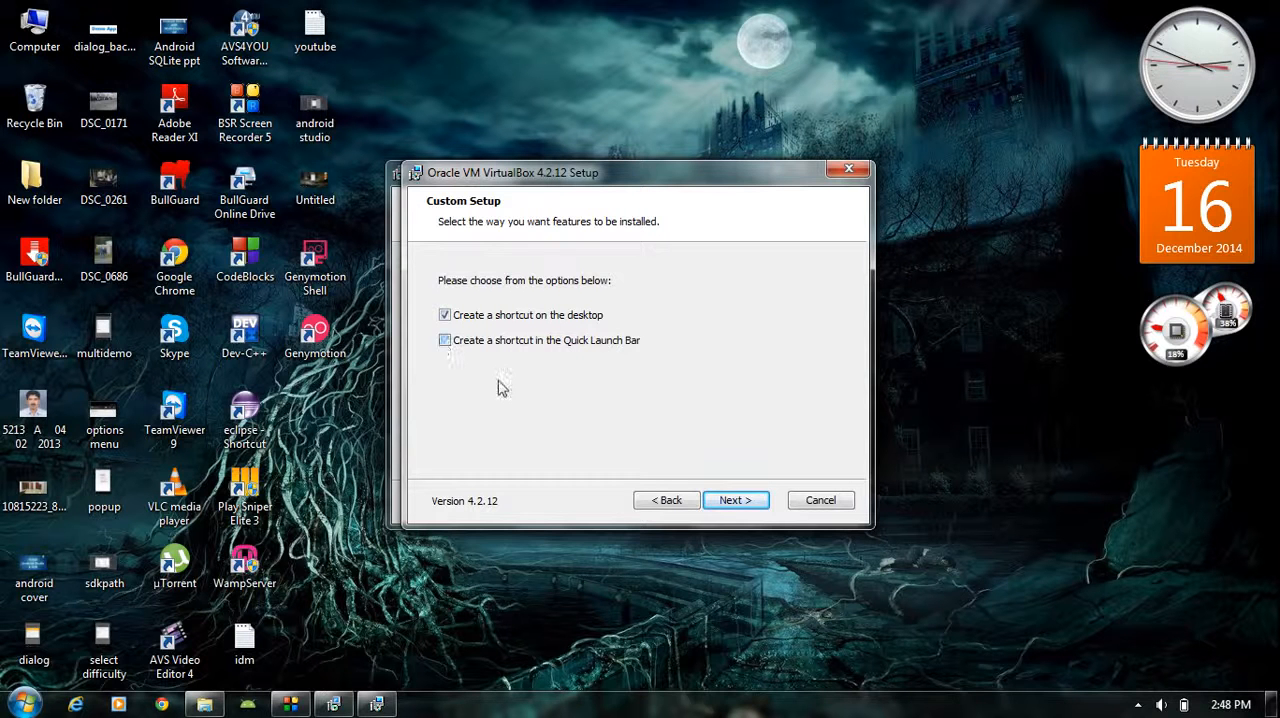
click(737, 500)
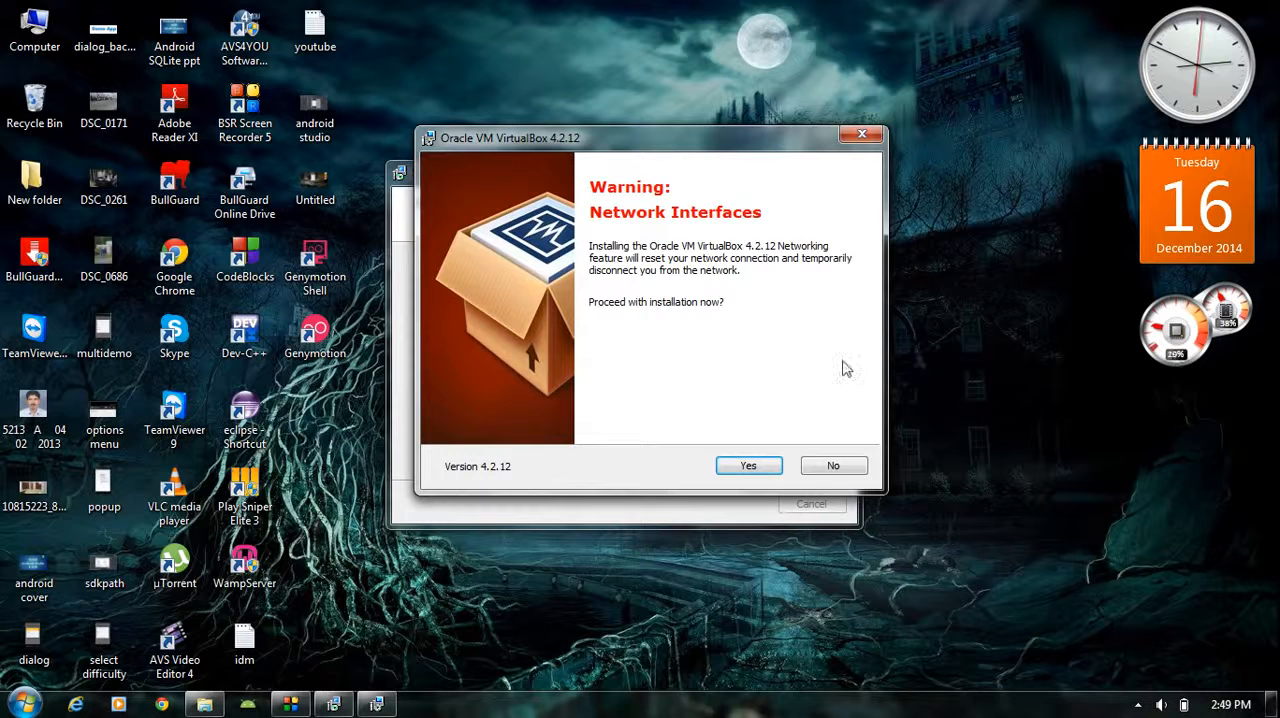
Accept the temporary network disconnection and start installing Oracle VM VirtualBox 4.2.12
click(768, 468)
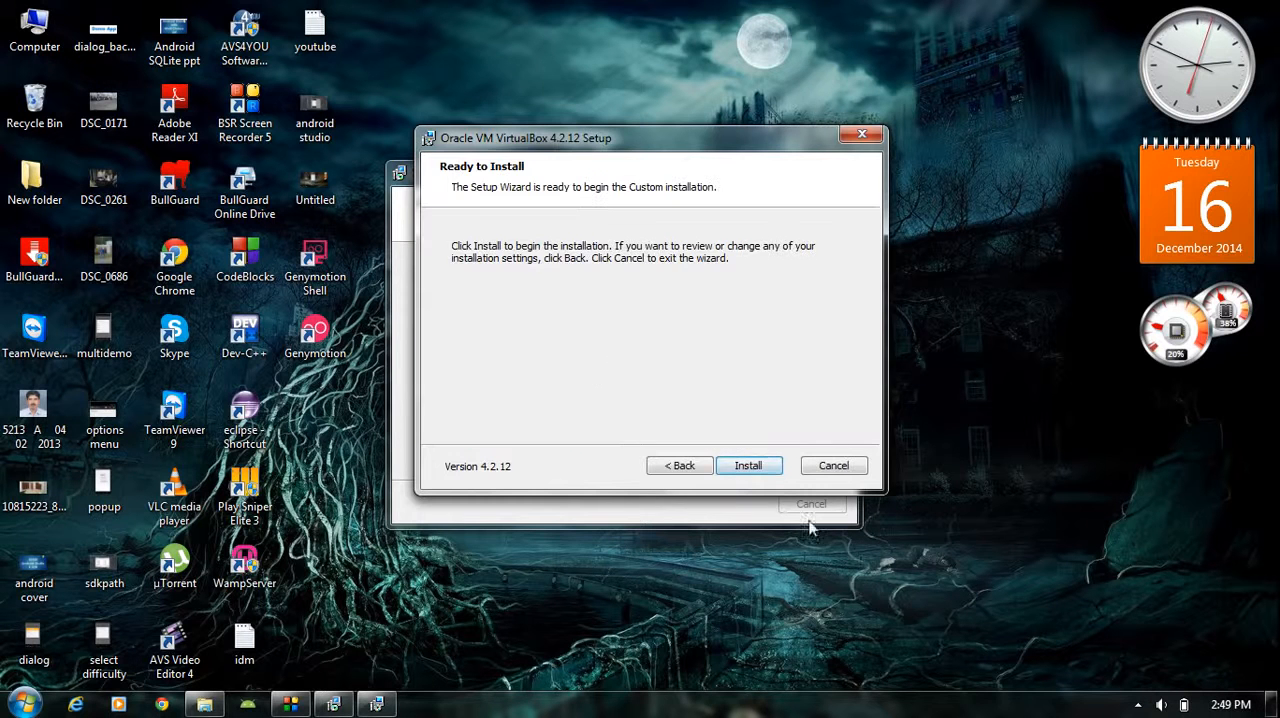
click(755, 468)
drag(692, 140, 674, 142)
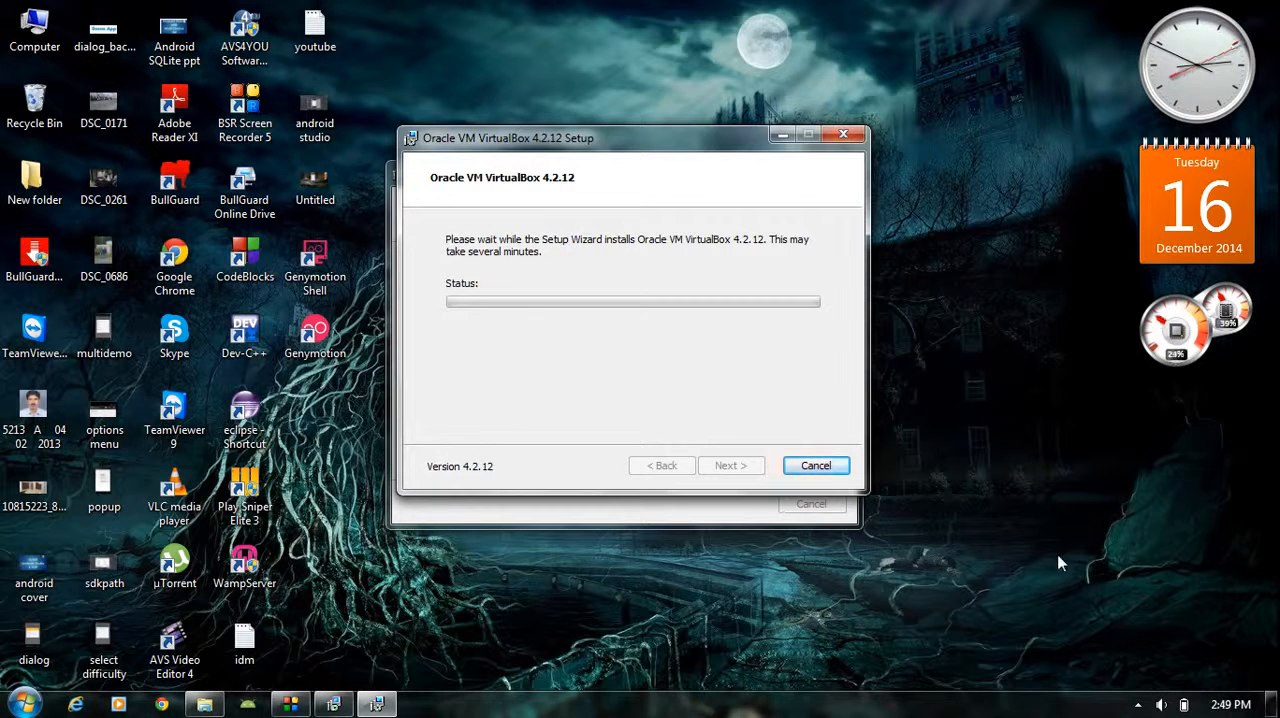
click(1137, 705)
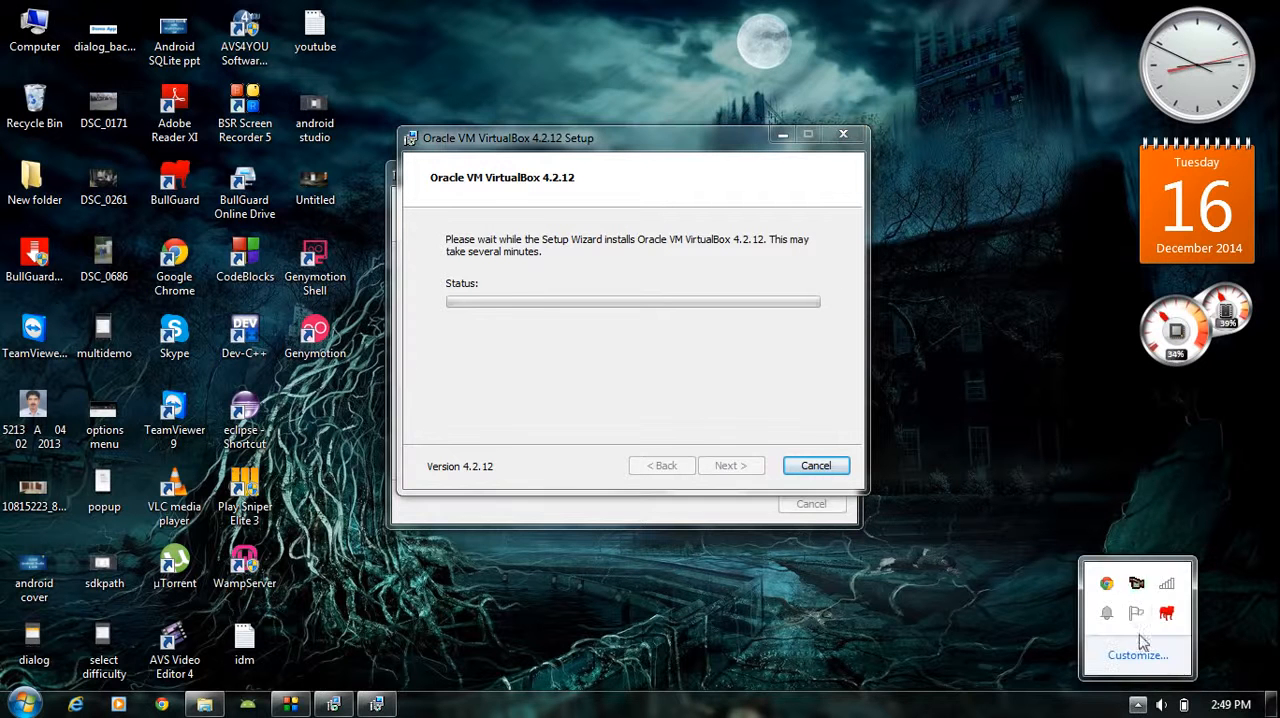
right_click(1136, 585)
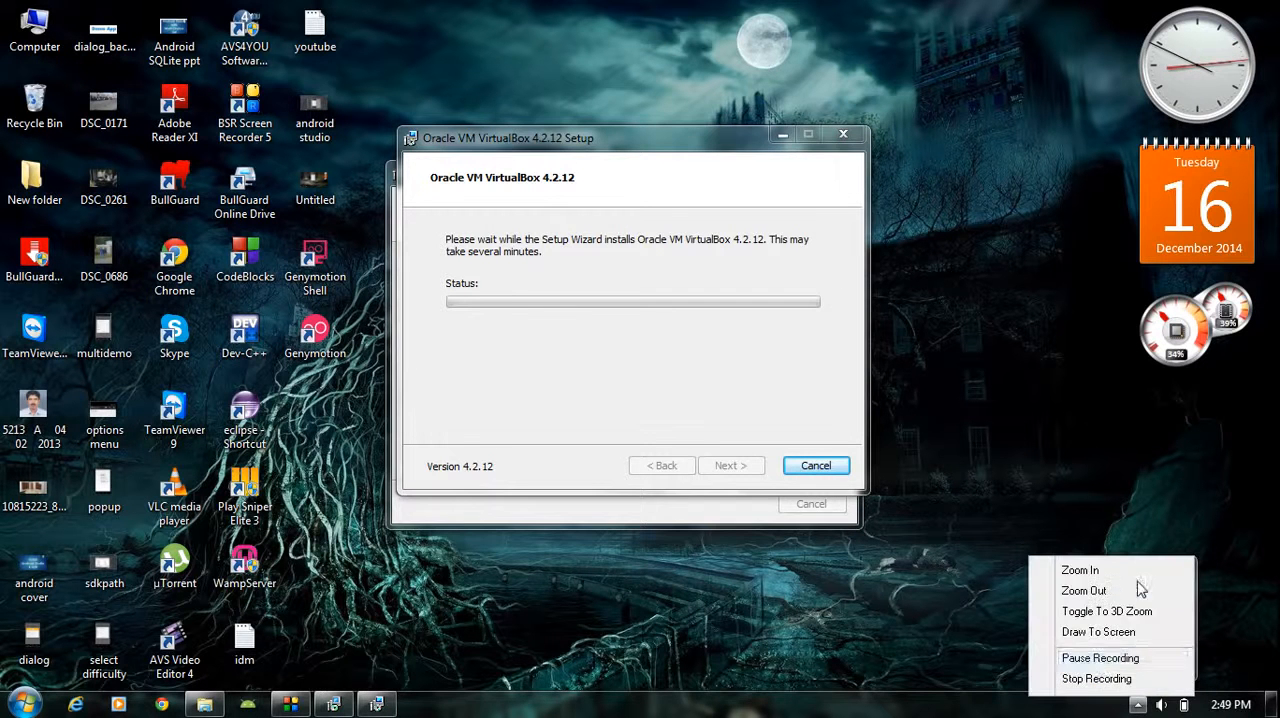
click(1100, 658)
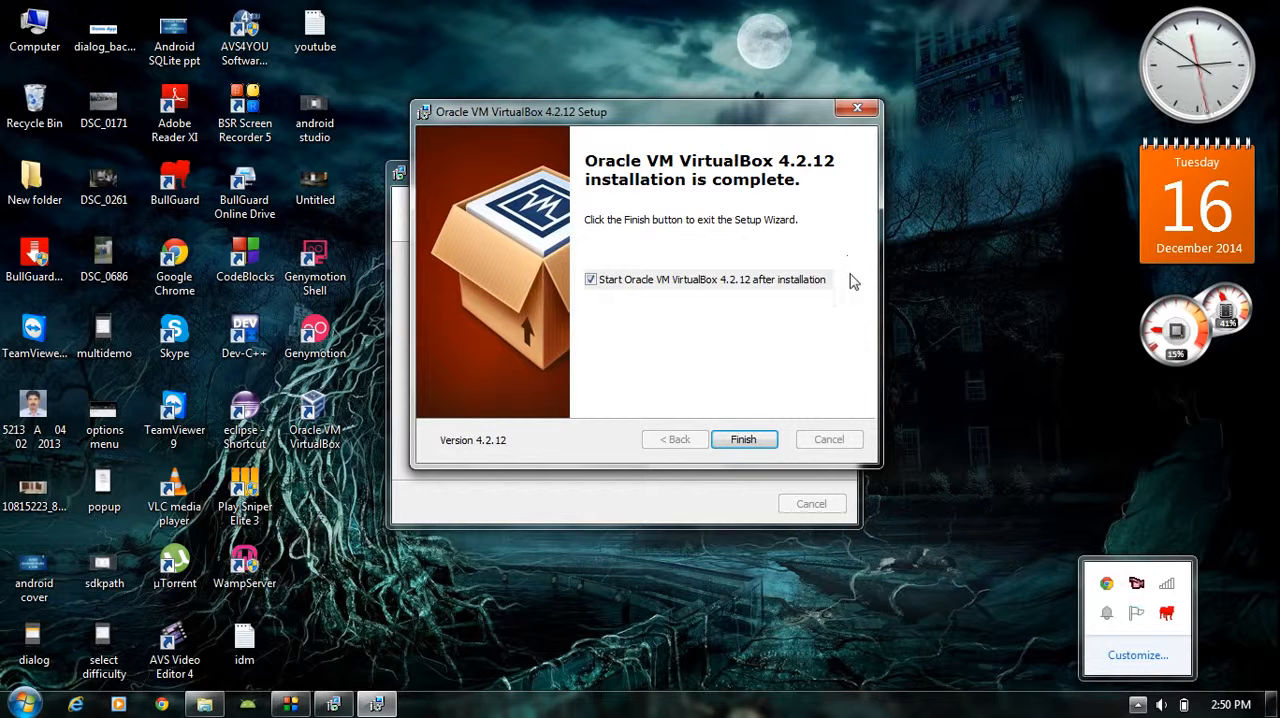
click(853, 281)
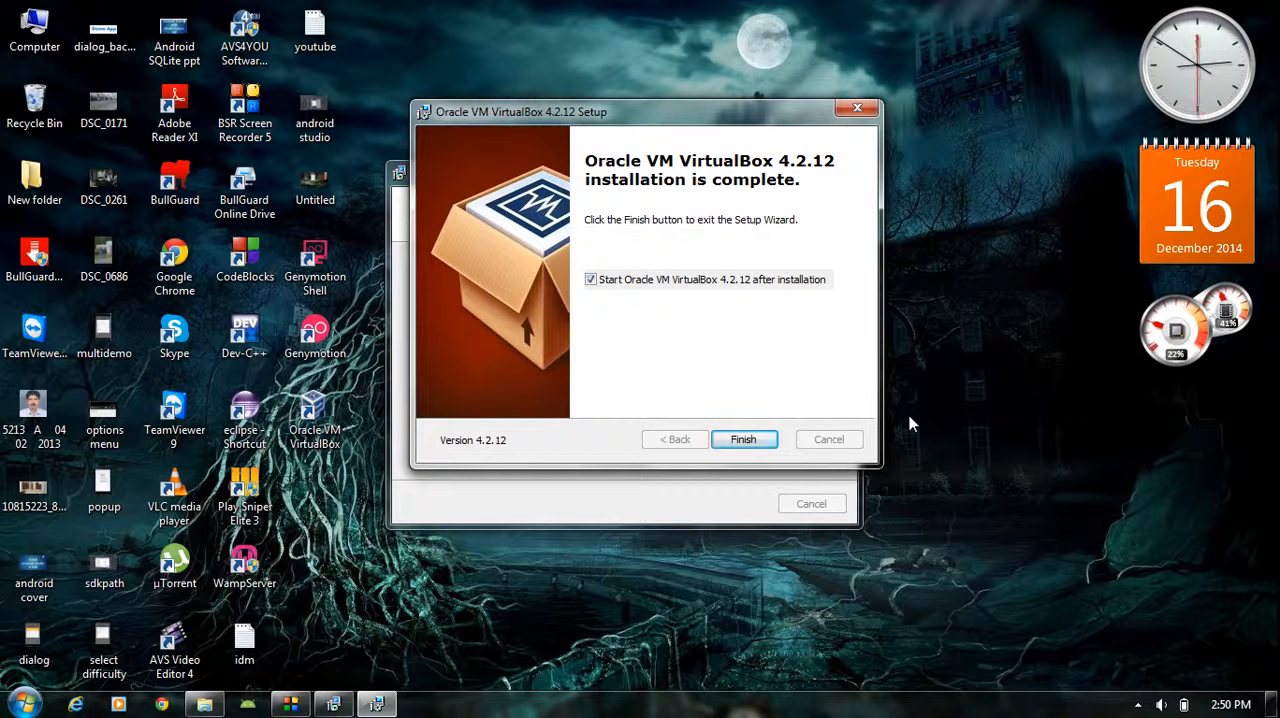
Finish the VirtualBox setup, close VirtualBox Manager, and complete the Genymotion setup with Genymotion set to launch
click(742, 439)
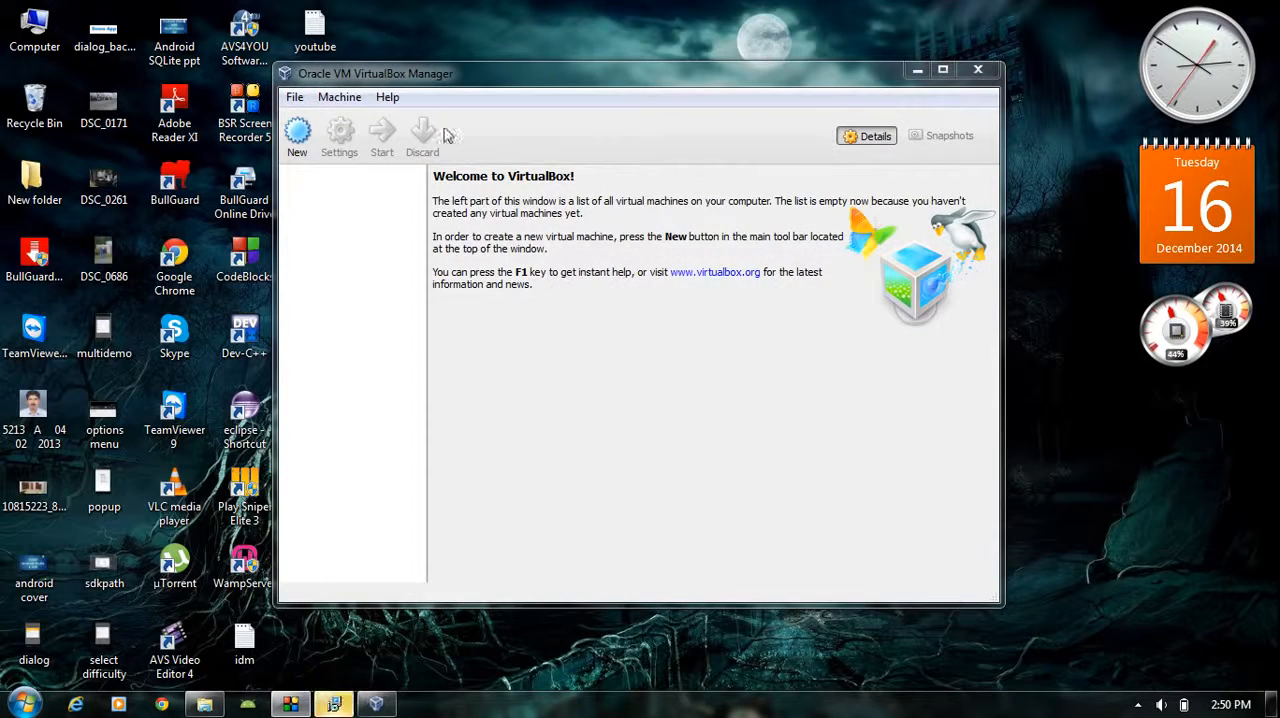
click(978, 69)
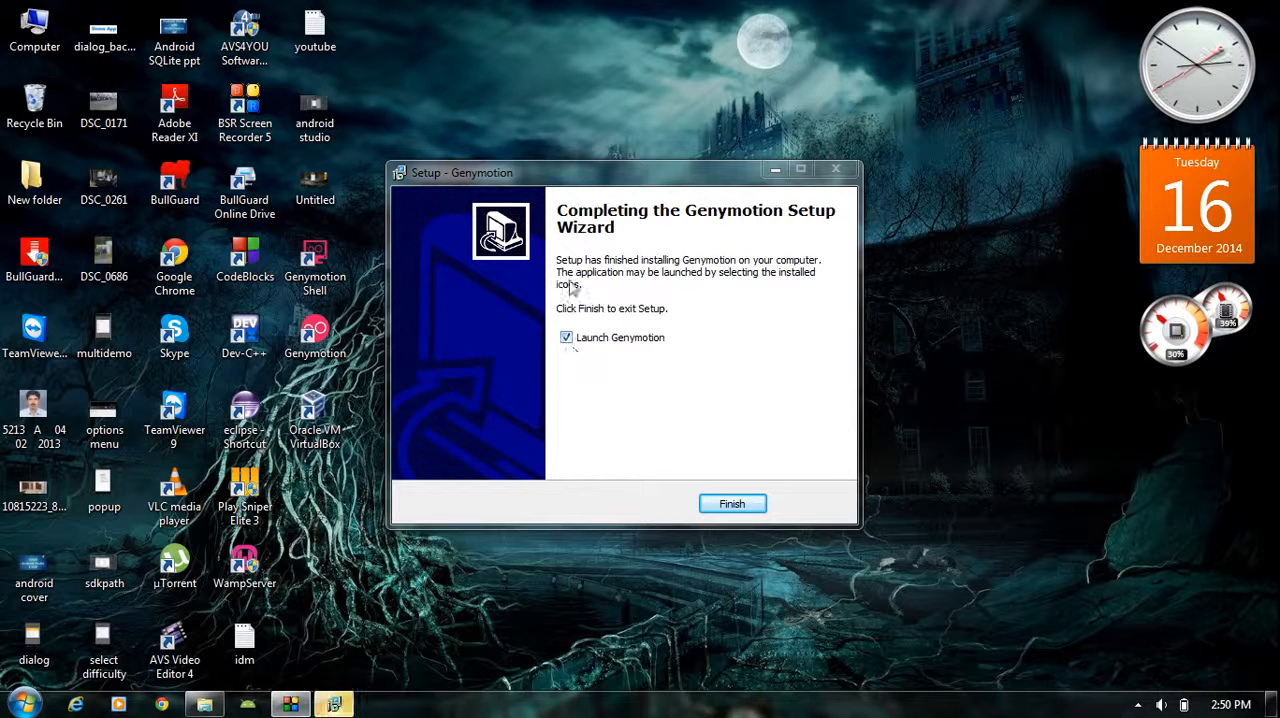
click(732, 503)
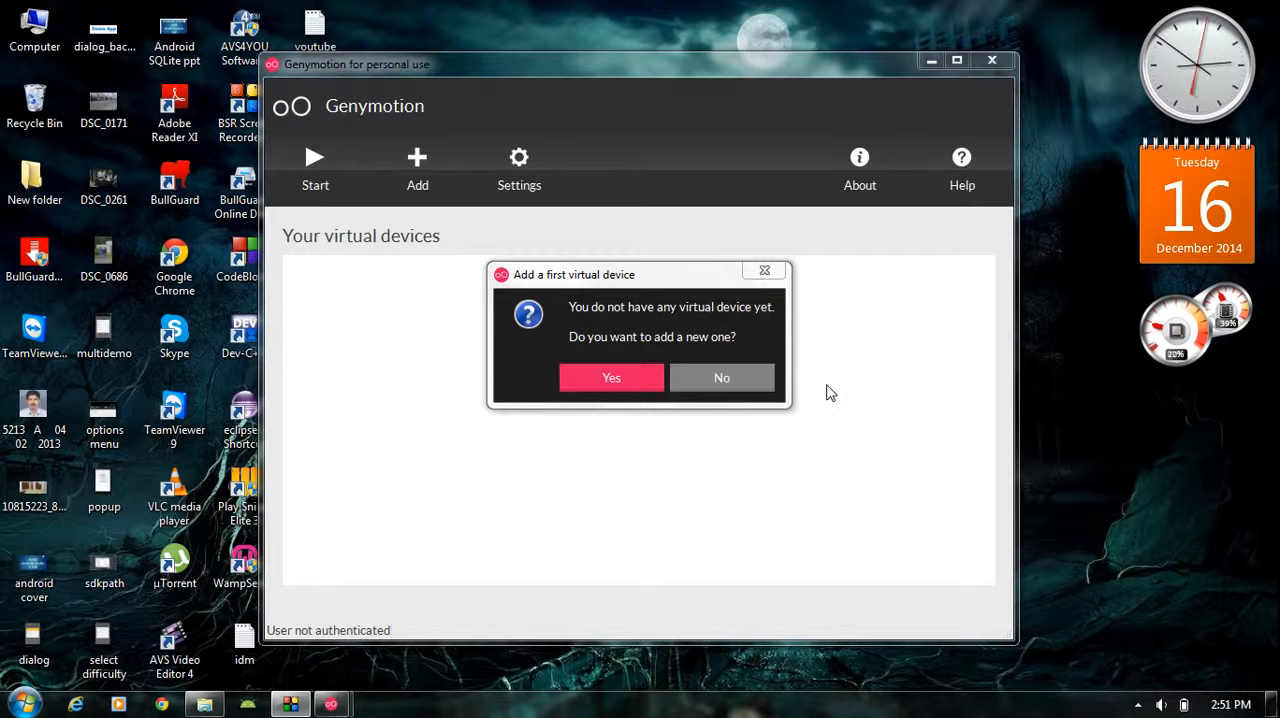
Agree to add a first virtual device and sign in to the Genymotion account to access the available devices
drag(690, 280, 690, 341)
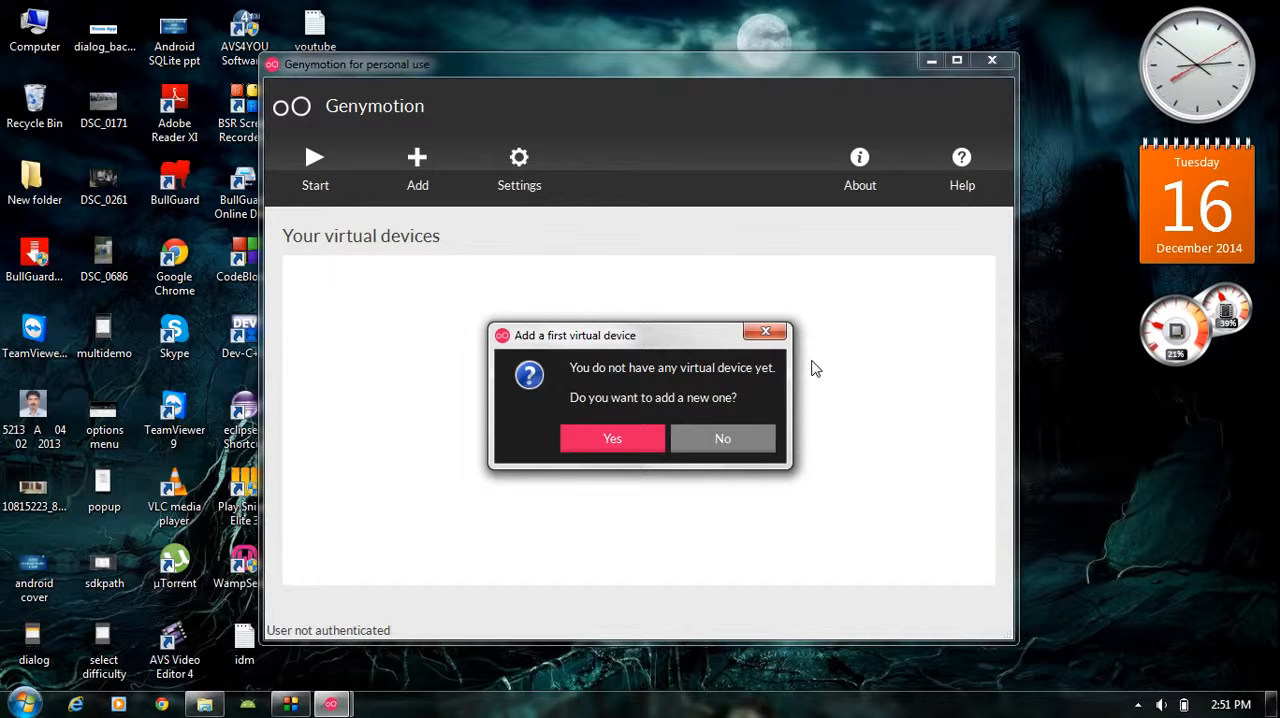
drag(700, 335, 716, 257)
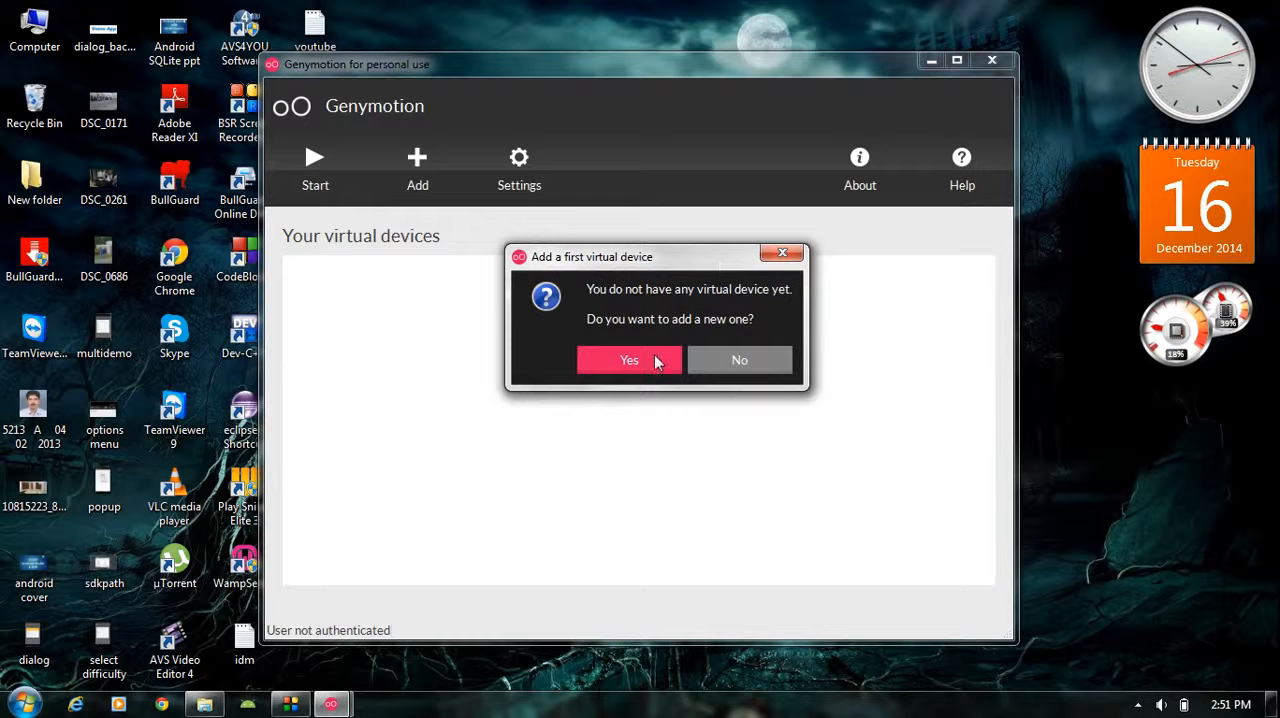
click(615, 362)
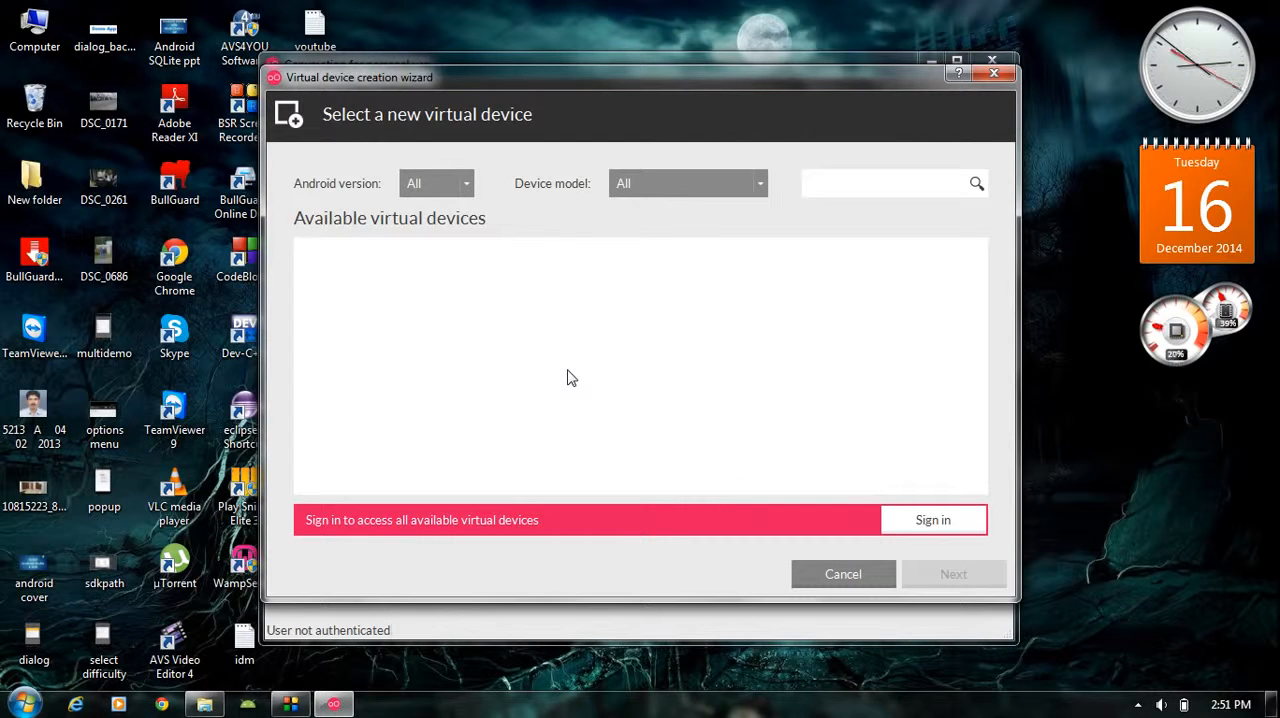
click(911, 520)
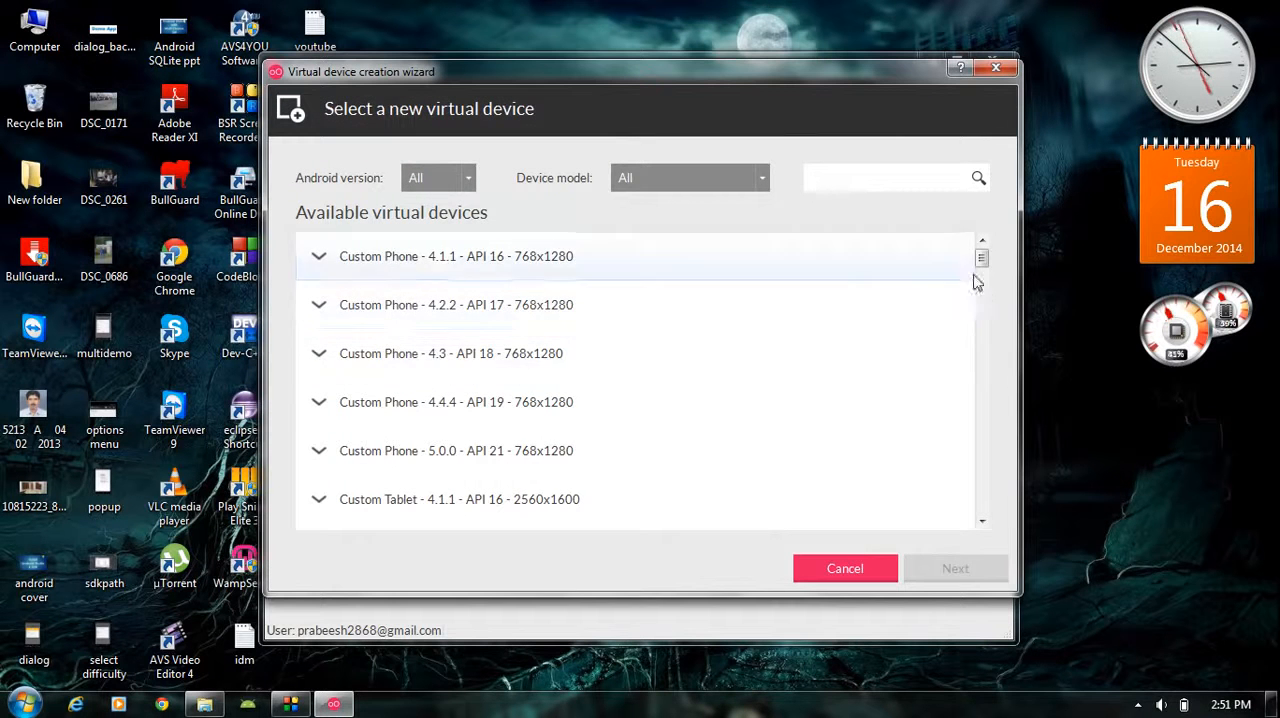
Examine the available virtual devices, from the Custom Phone and Custom Tablet entries to the Google Nexus models
mouse_move(980, 268)
mouse_down()
mouse_move(994, 394)
mouse_move(997, 263)
mouse_move(976, 277)
mouse_move(983, 252)
mouse_move(984, 263)
mouse_up()
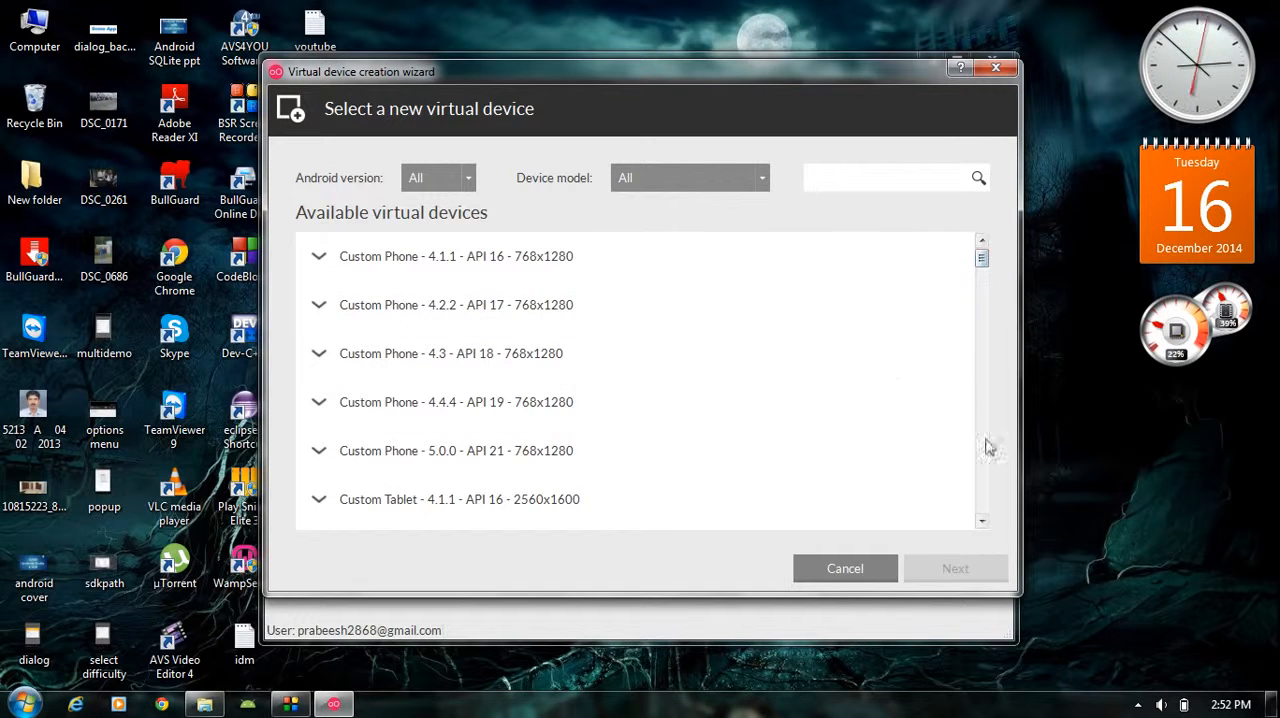
click(980, 522)
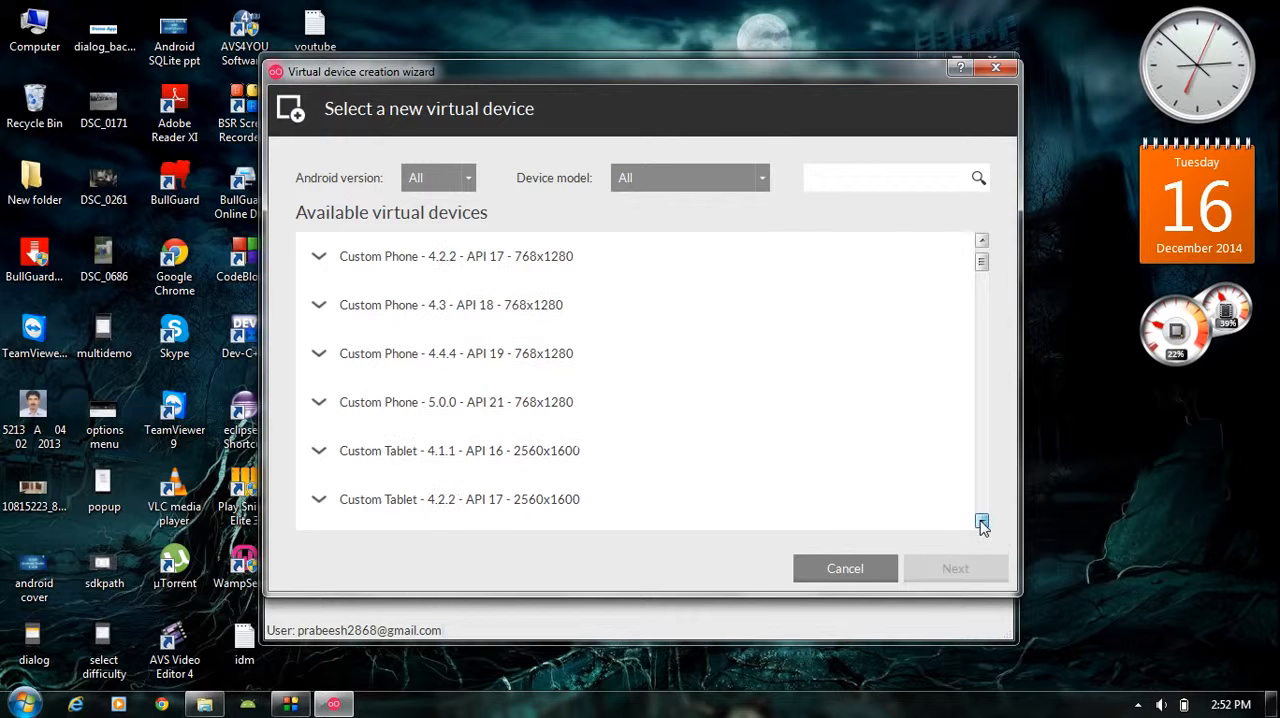
click(980, 522)
click(980, 522)
click(980, 522)
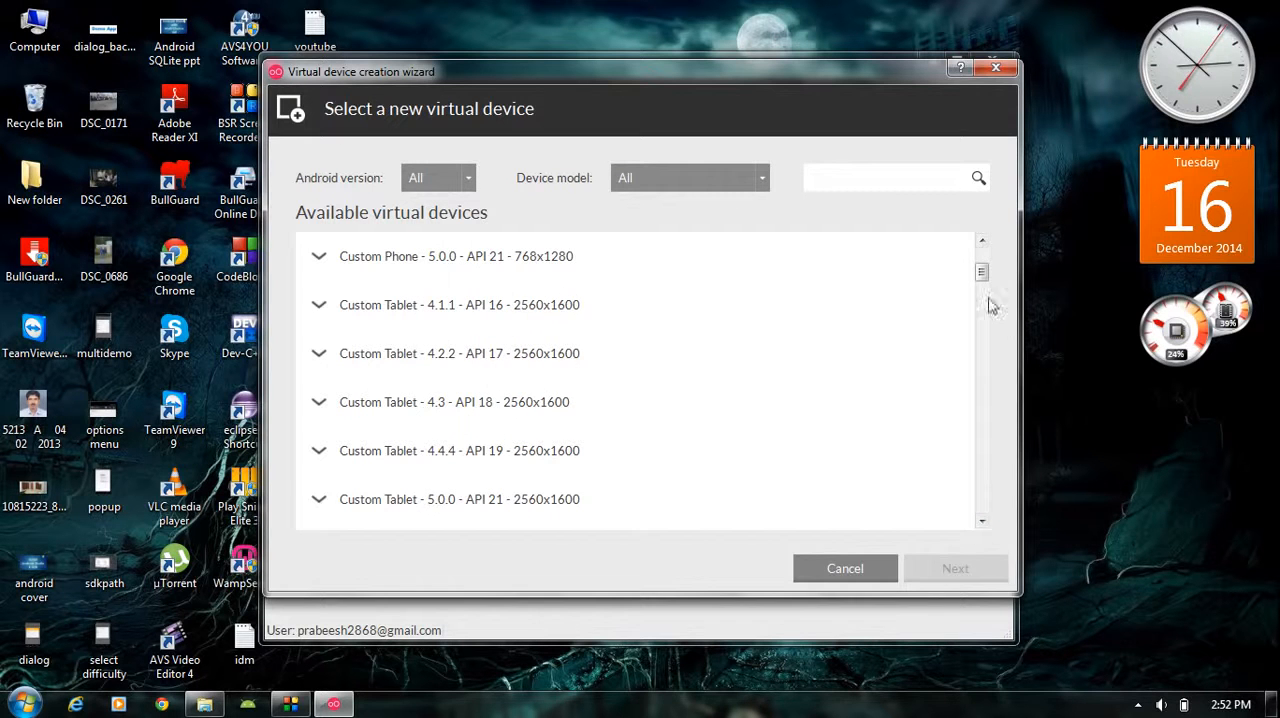
drag(981, 273, 981, 259)
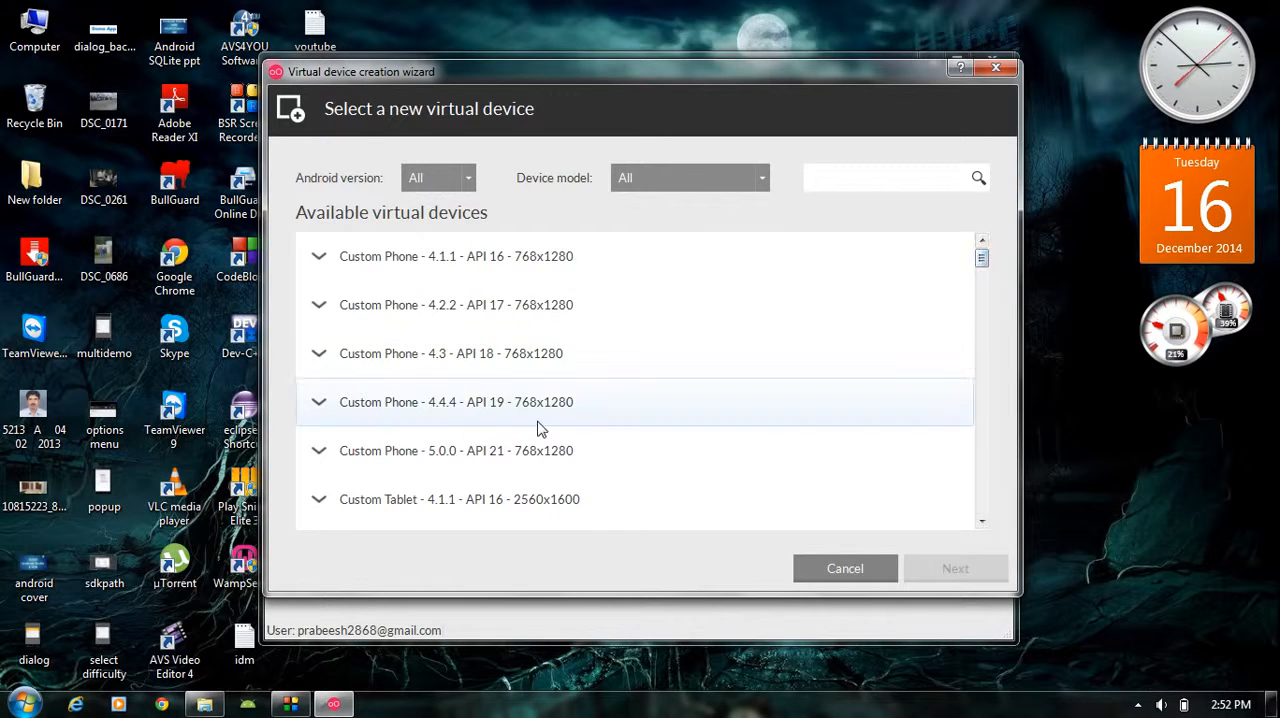
scroll(540, 426, down, 3)
scroll(537, 428, down, 1)
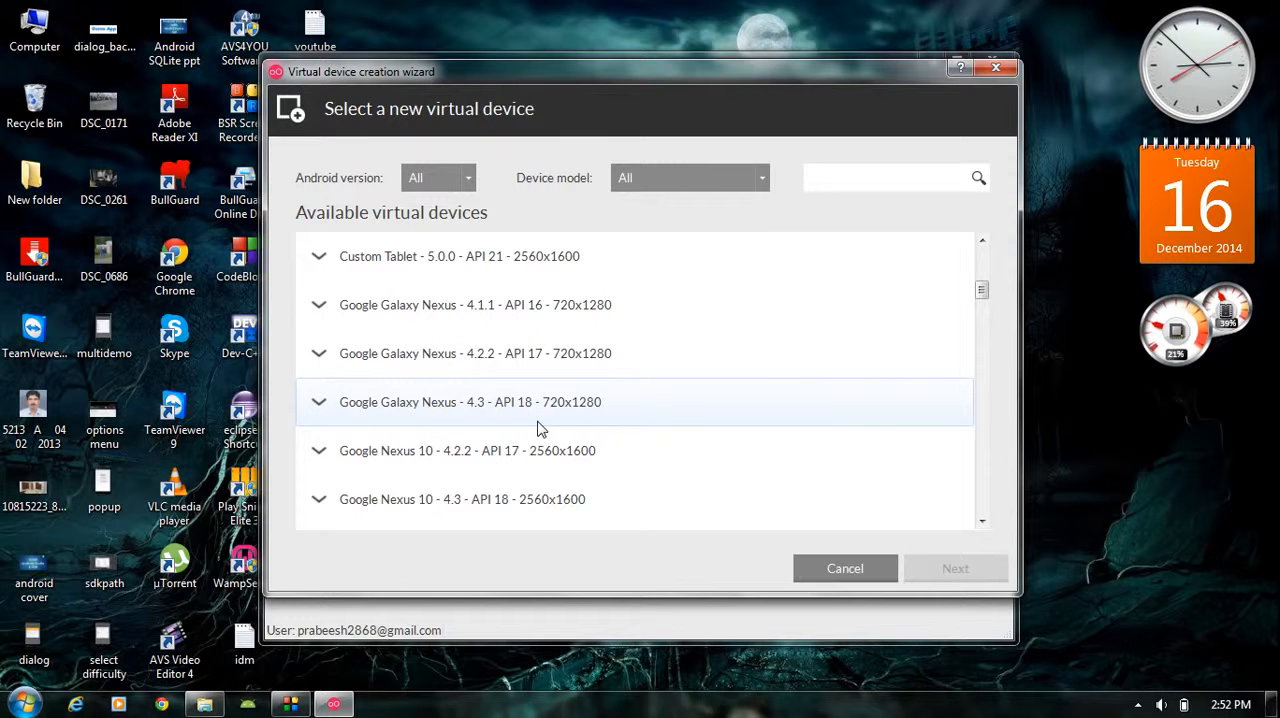
scroll(540, 428, down, 2)
scroll(540, 428, up, 5)
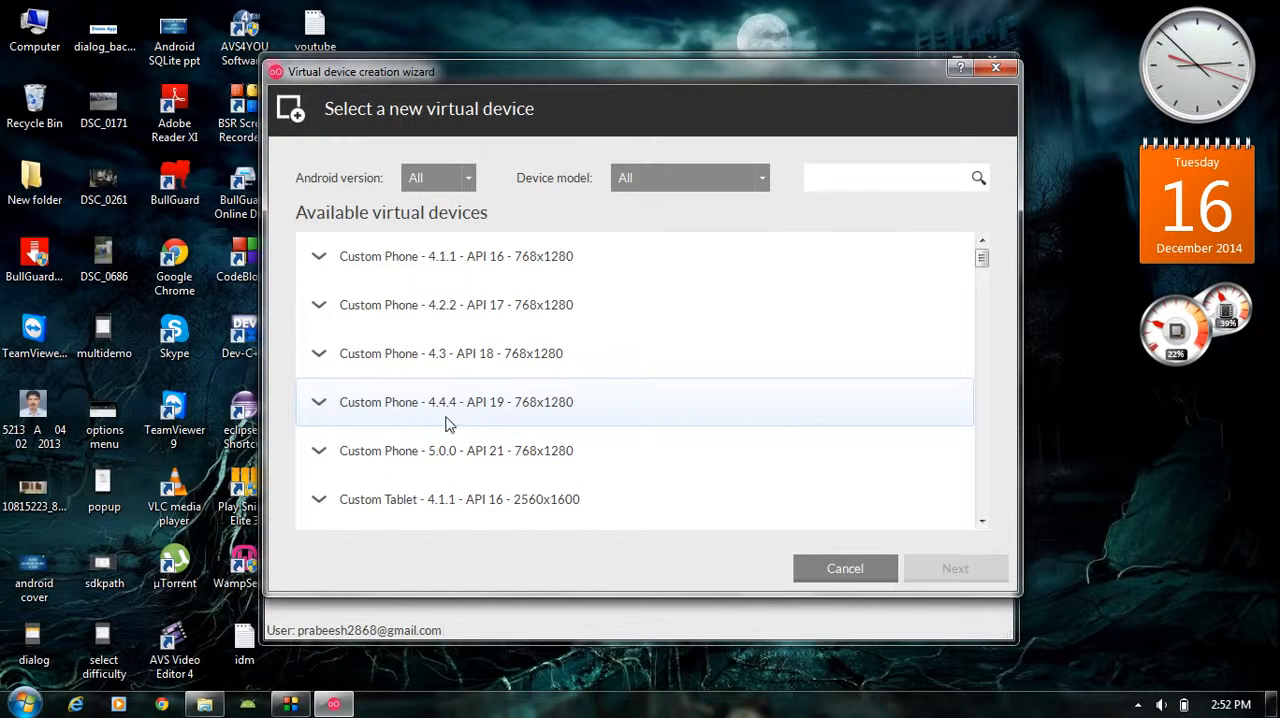
Create and deploy the Custom Phone - 4.4.4 - API 19 - 768x1280 virtual device with its default name
click(557, 409)
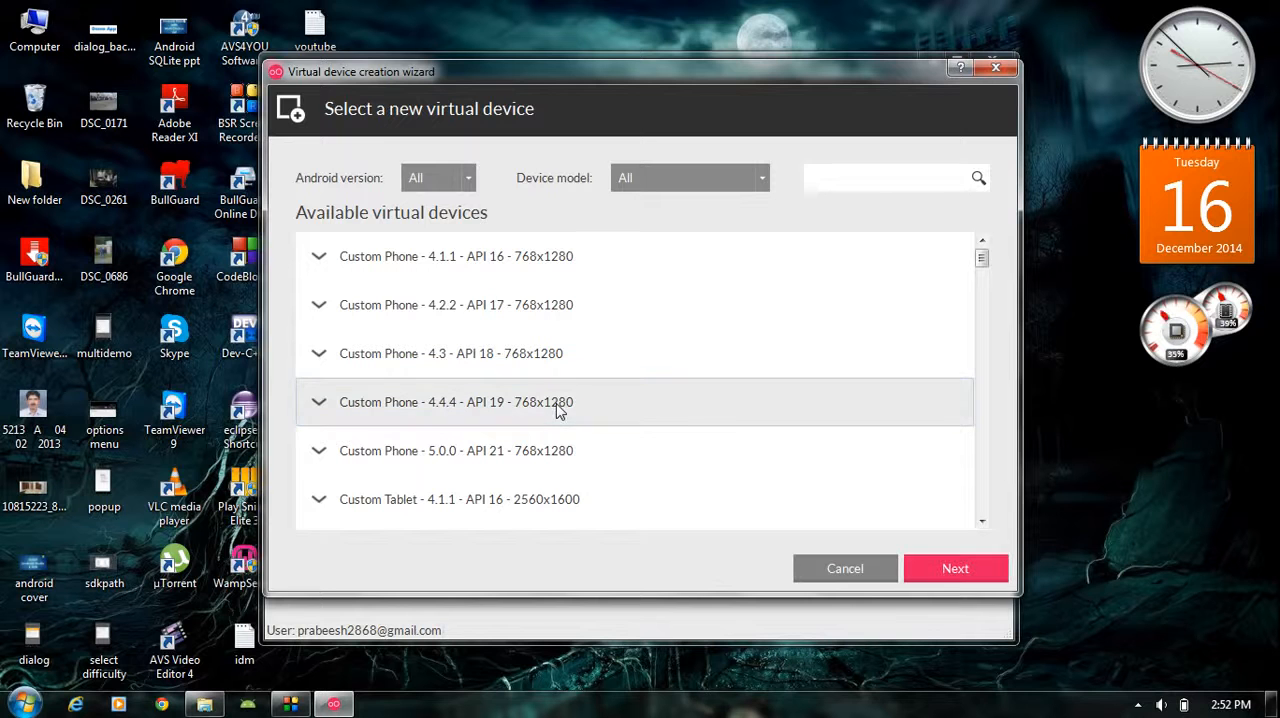
click(955, 568)
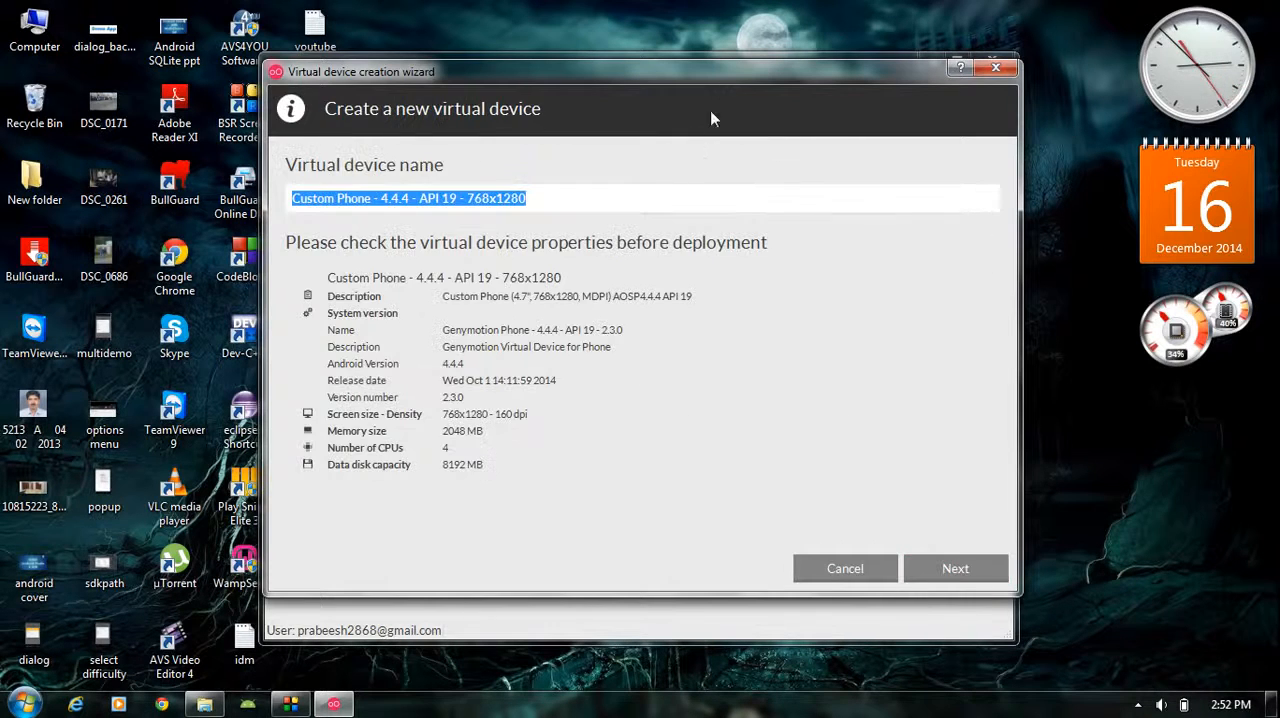
mouse_move(738, 71)
mouse_down()
mouse_move(802, 78)
mouse_move(739, 77)
mouse_up()
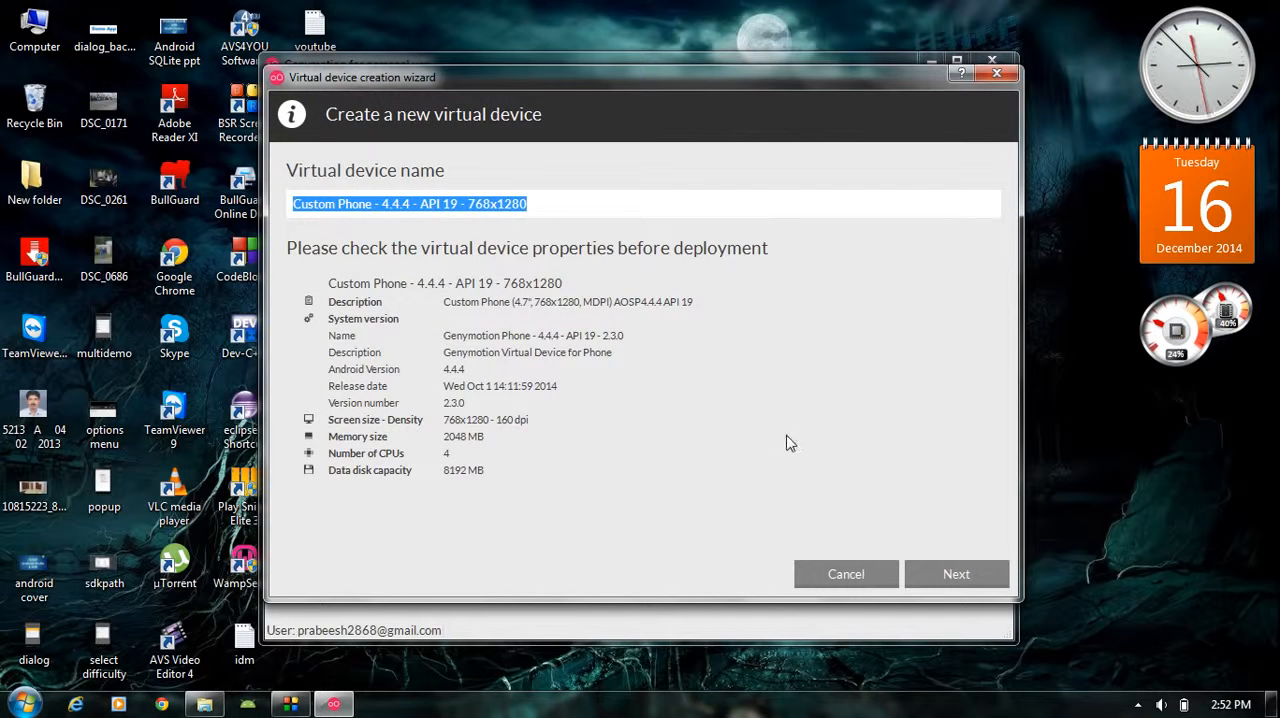
click(952, 584)
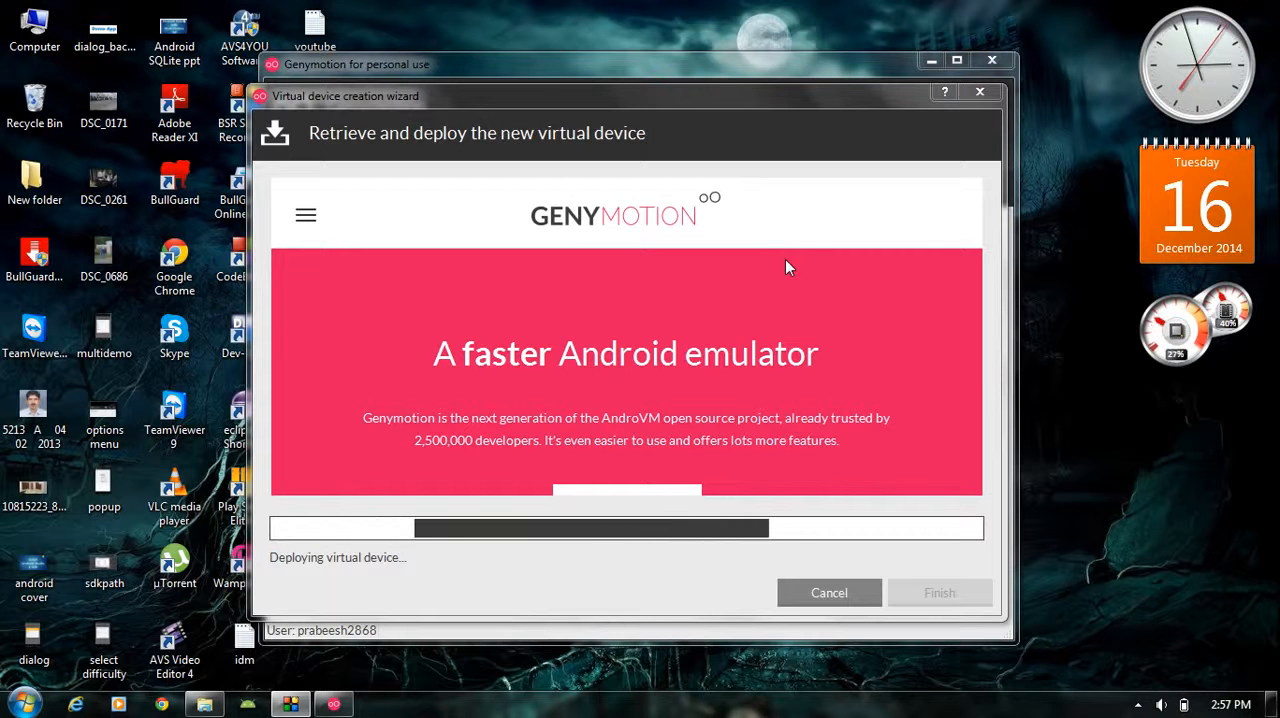
drag(731, 96, 711, 57)
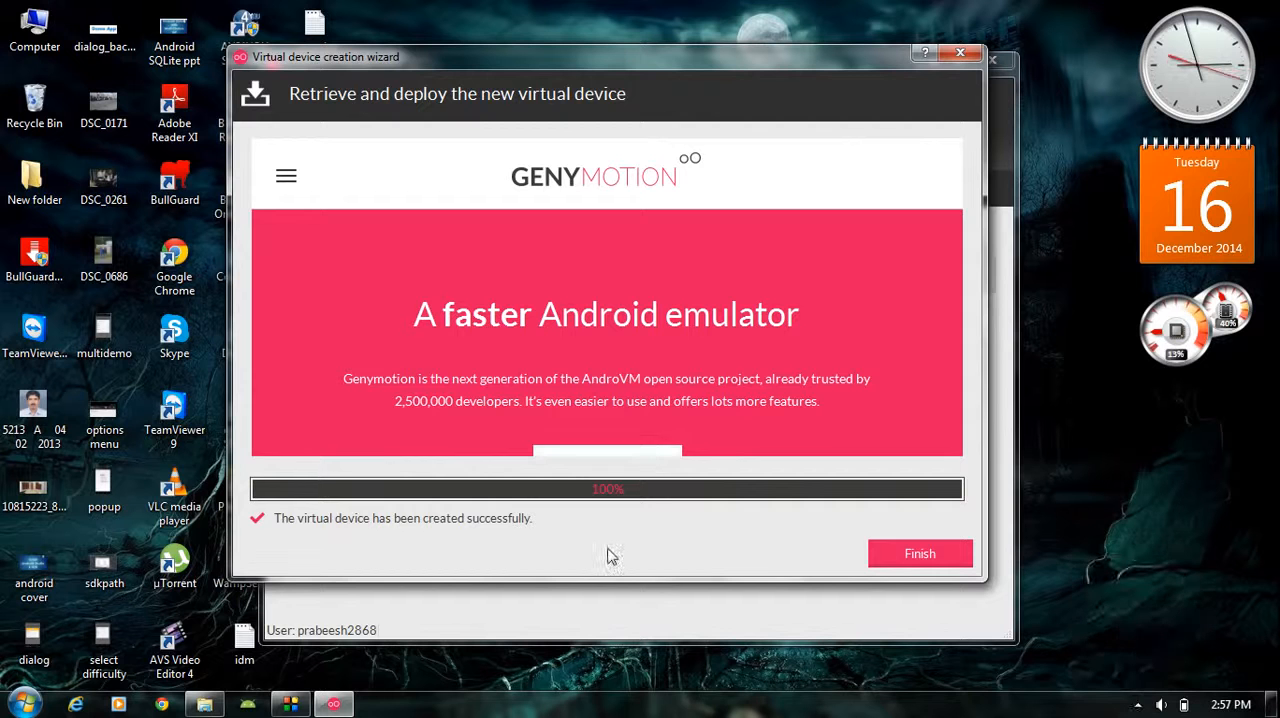
click(895, 557)
drag(697, 70, 683, 81)
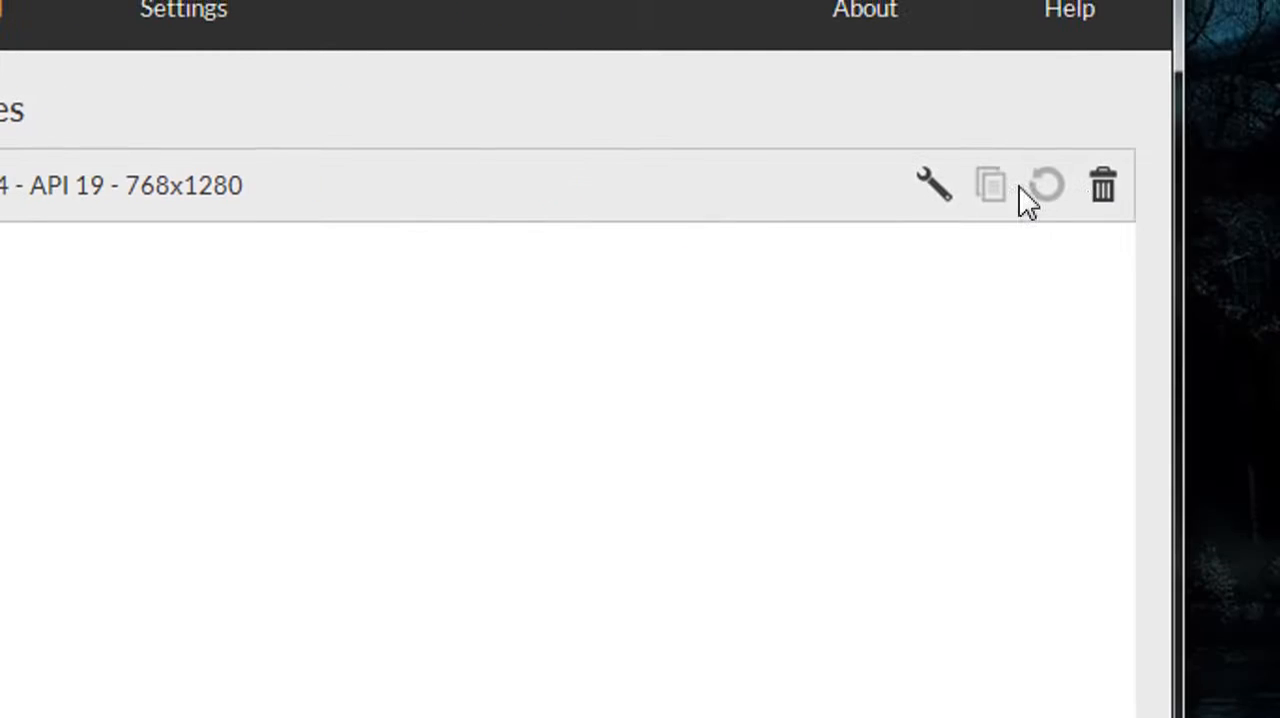
Configure the Custom Phone virtual device's processor count, set its base memory to 1024 MB, and save the configuration
click(920, 200)
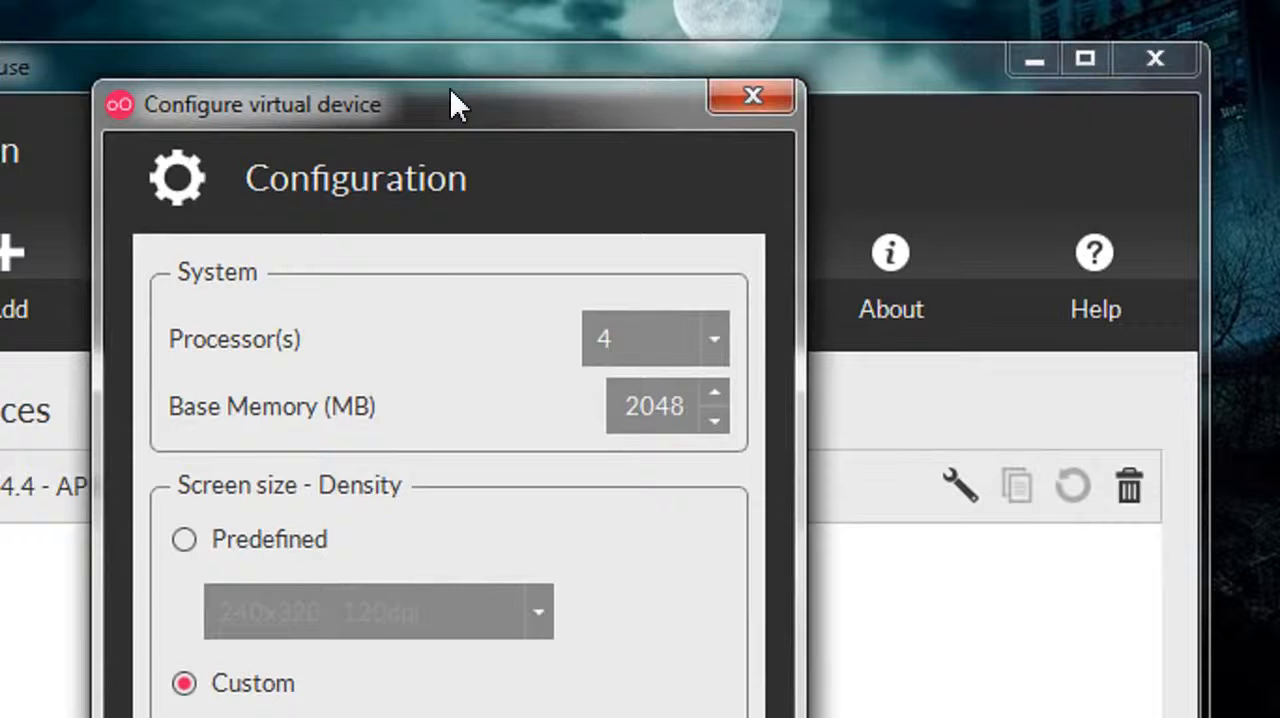
drag(428, 12, 478, 0)
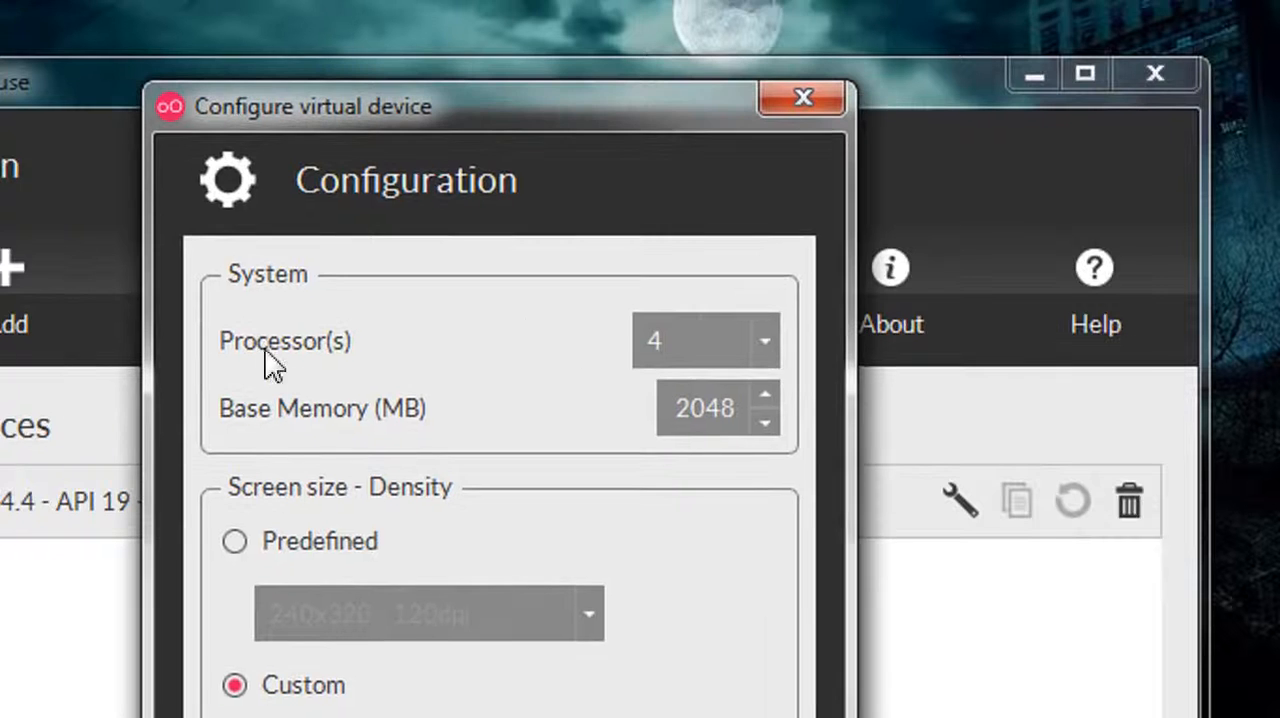
click(768, 352)
click(628, 378)
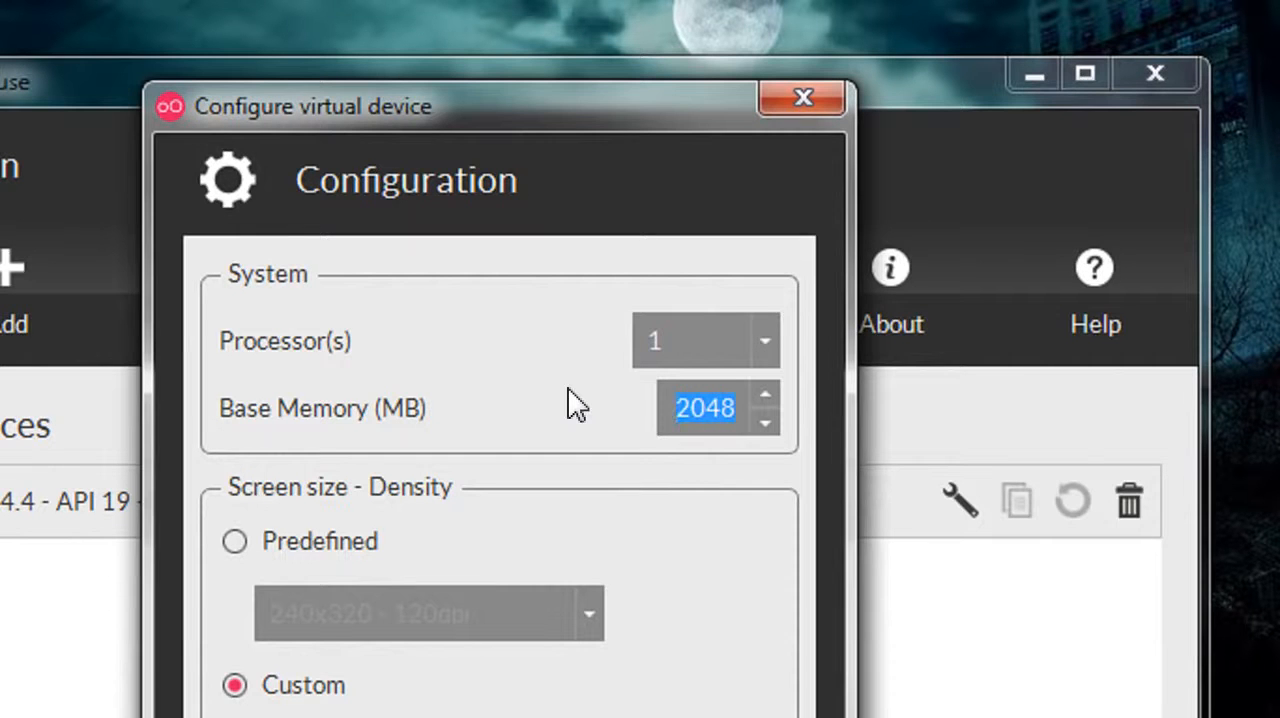
text(10)
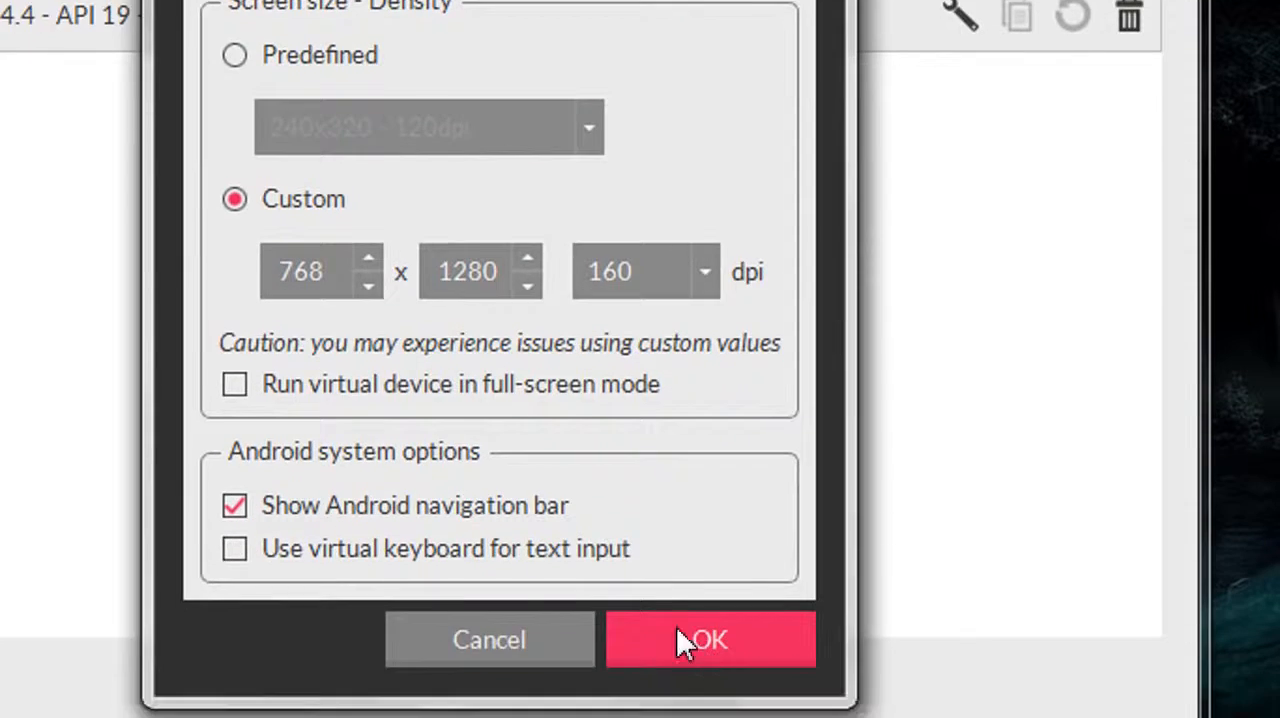
click(677, 628)
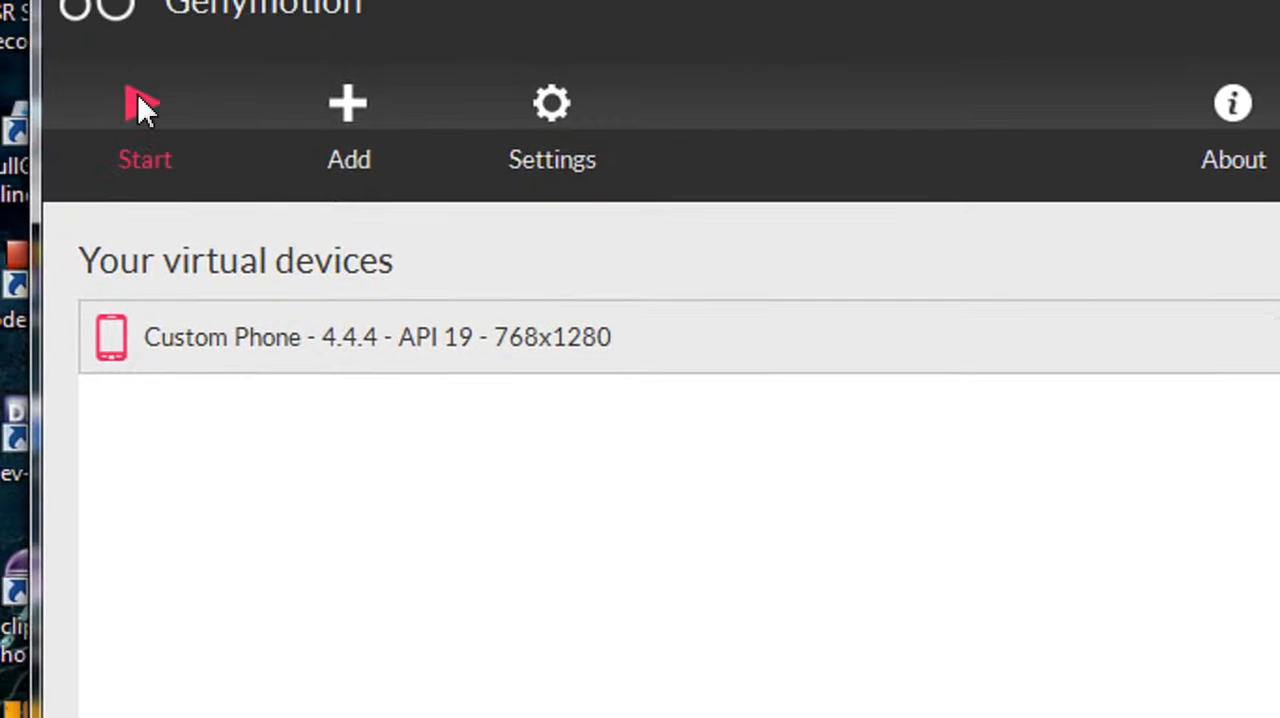
Start the Custom Phone virtual device and resize its emulator window to be narrower and taller
click(141, 104)
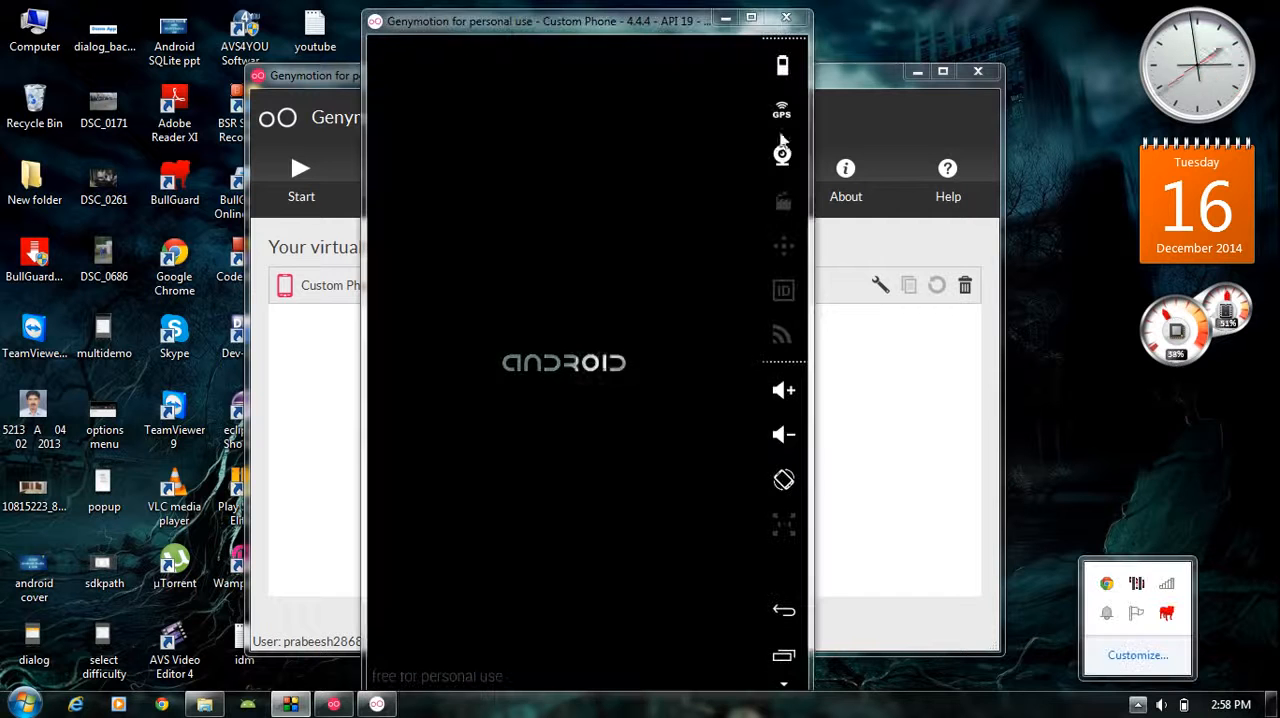
drag(655, 28, 647, 26)
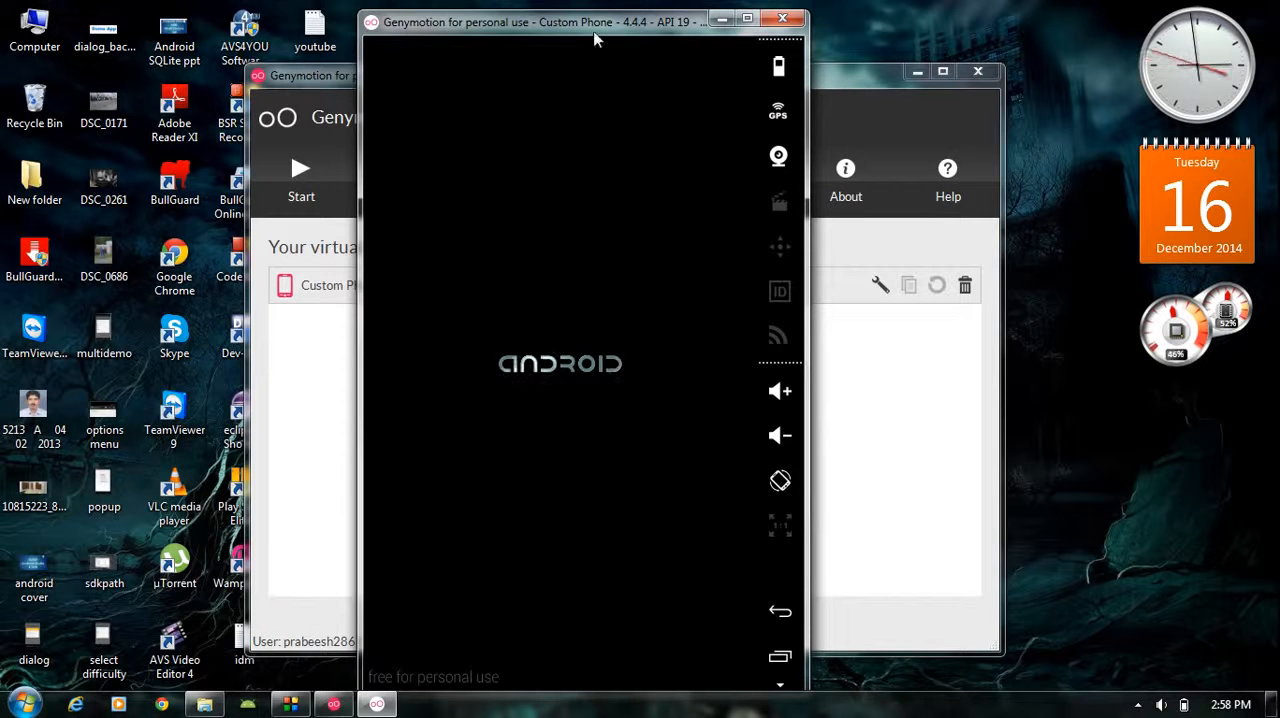
drag(593, 29, 571, 30)
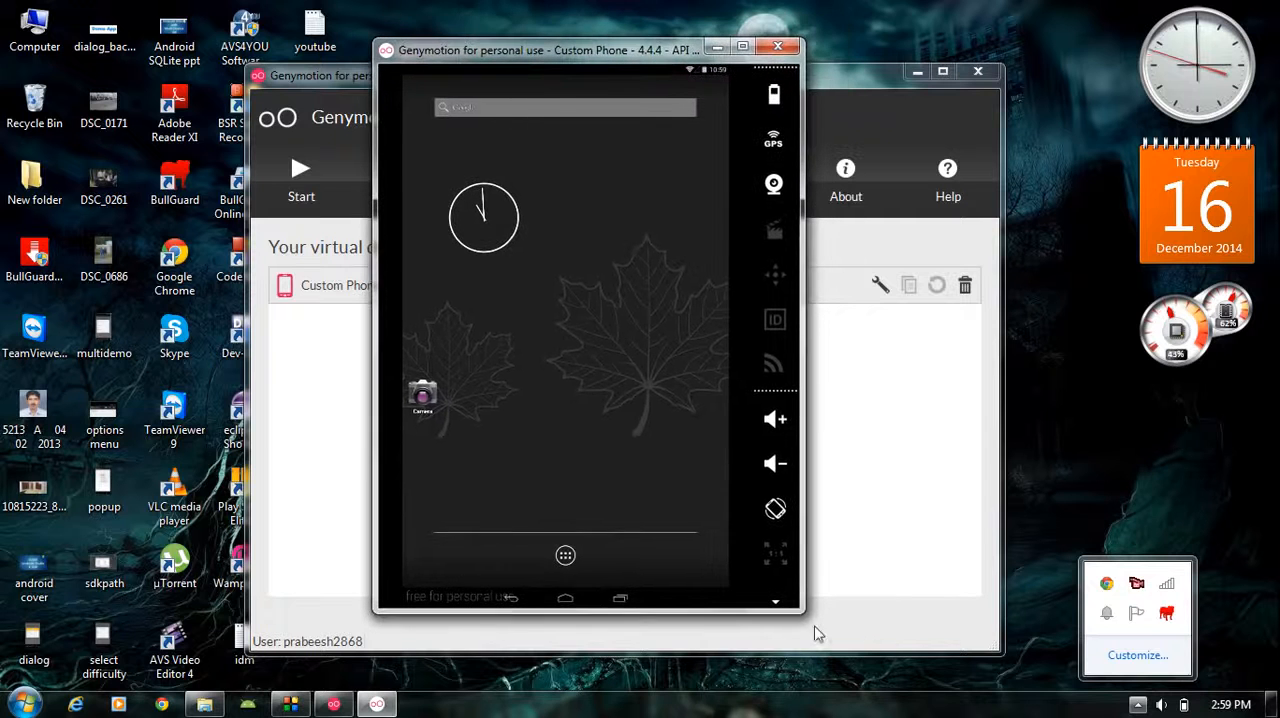
drag(803, 611, 770, 648)
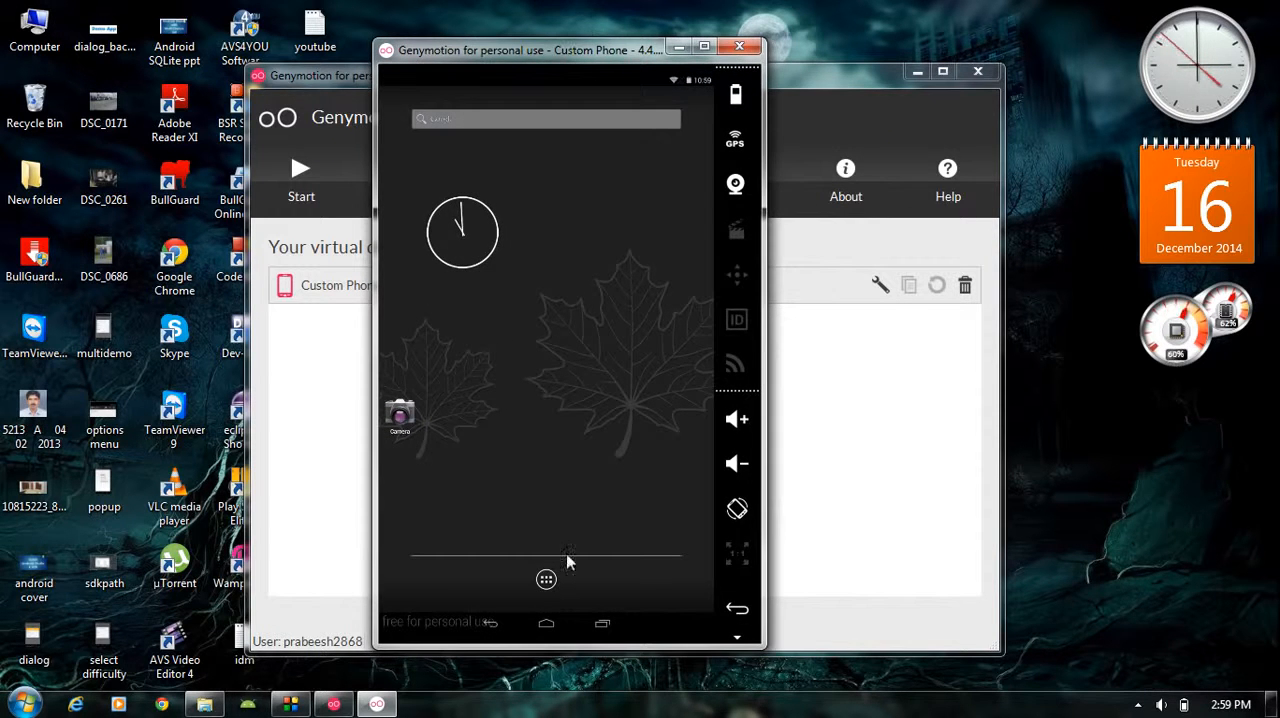
Open the emulated phone's app drawer and look through its apps and widgets
click(546, 580)
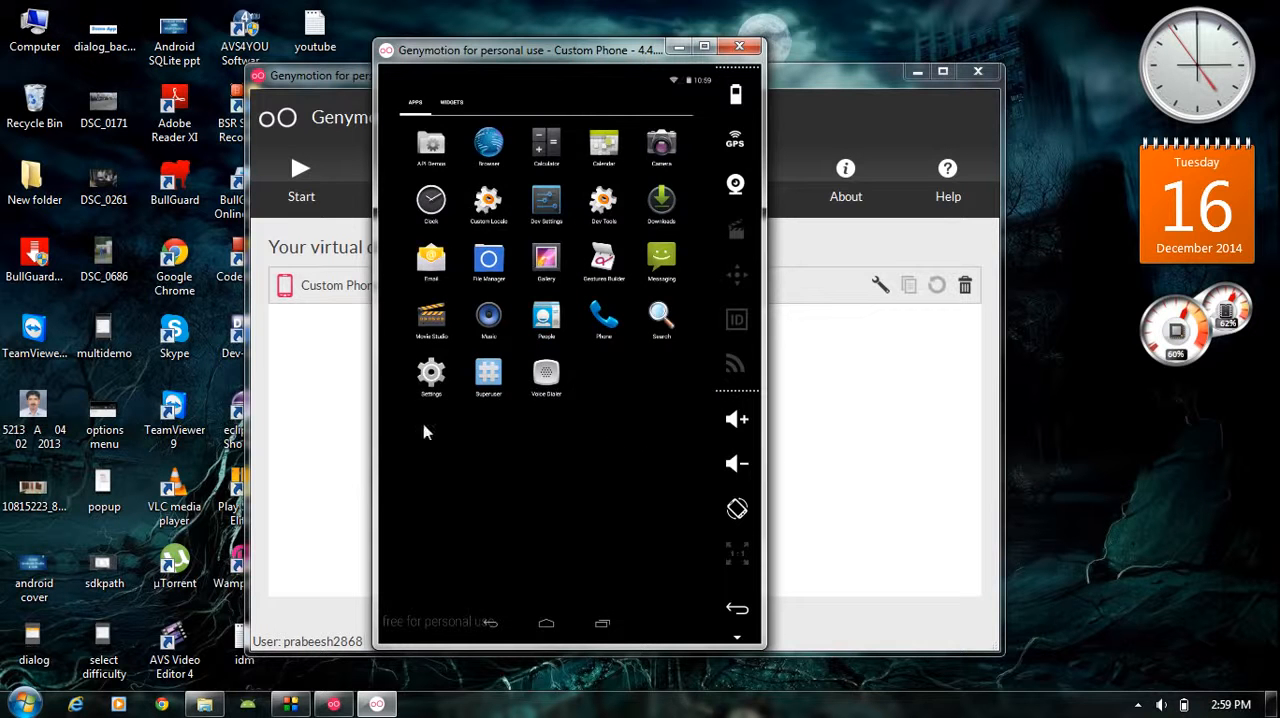
drag(423, 425, 392, 428)
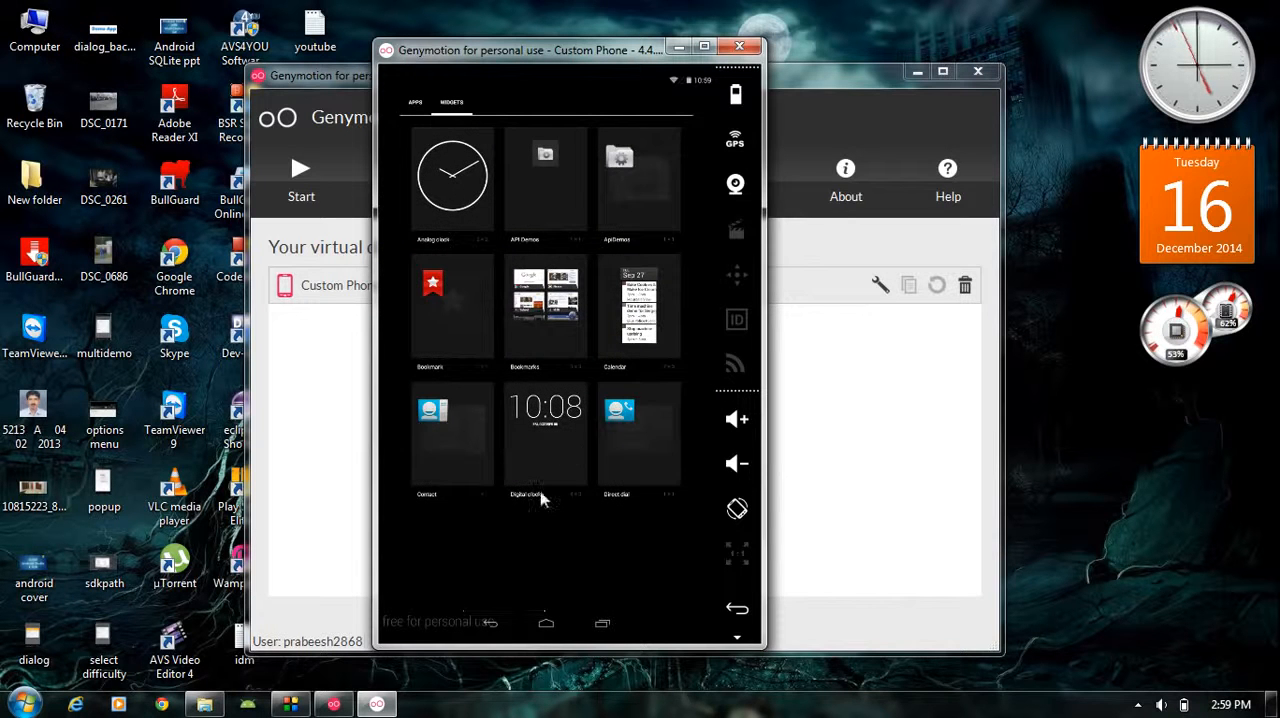
drag(560, 519, 596, 526)
drag(450, 538, 724, 564)
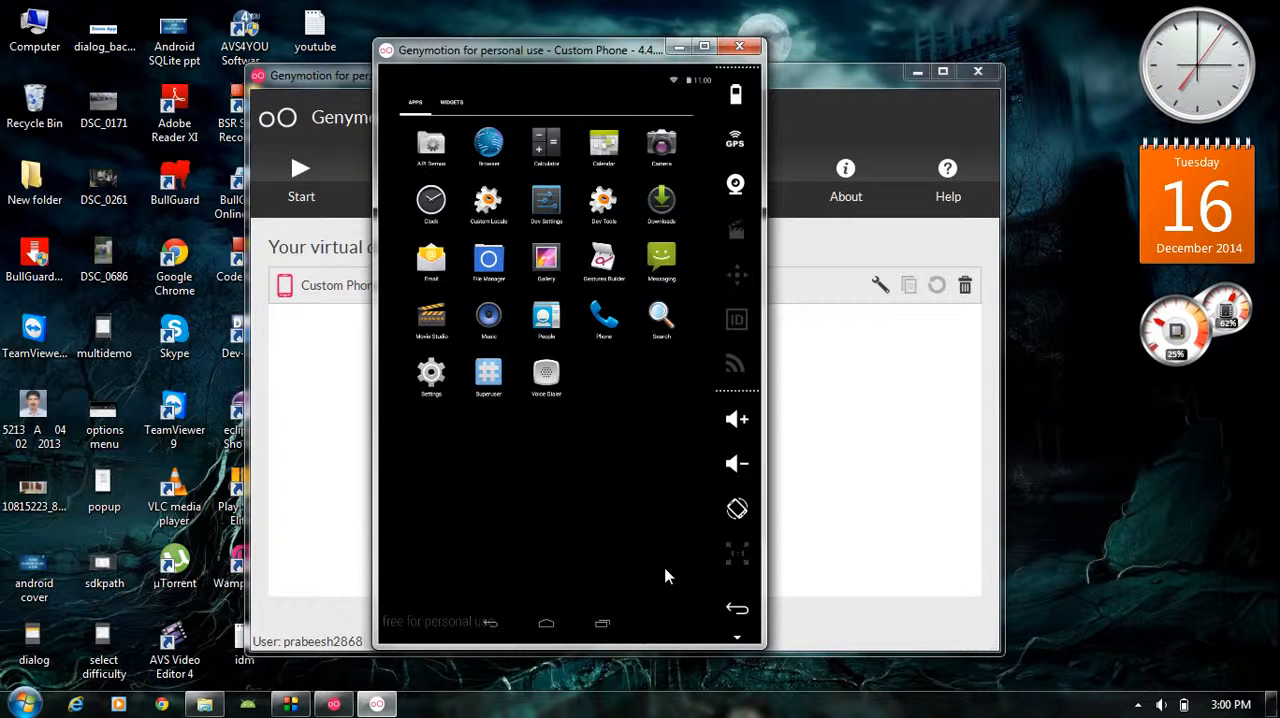
Close the Genymotion main window and the Custom Phone emulator window
click(678, 48)
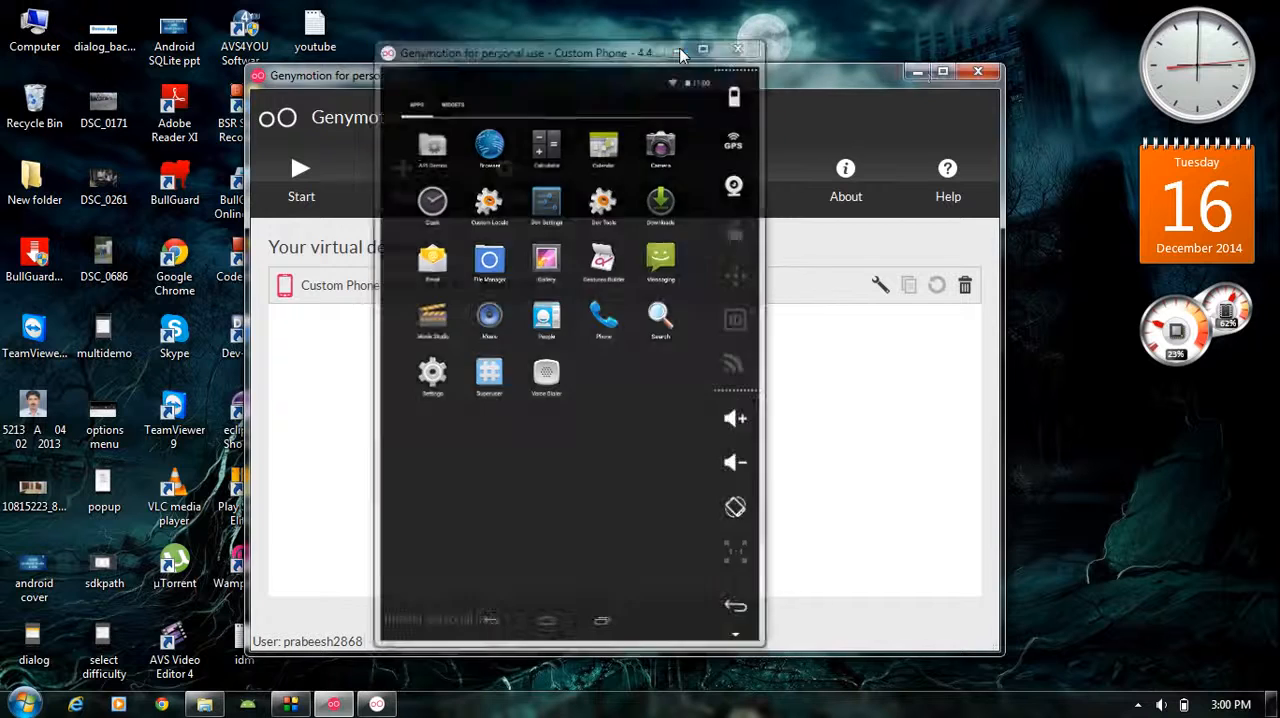
click(918, 72)
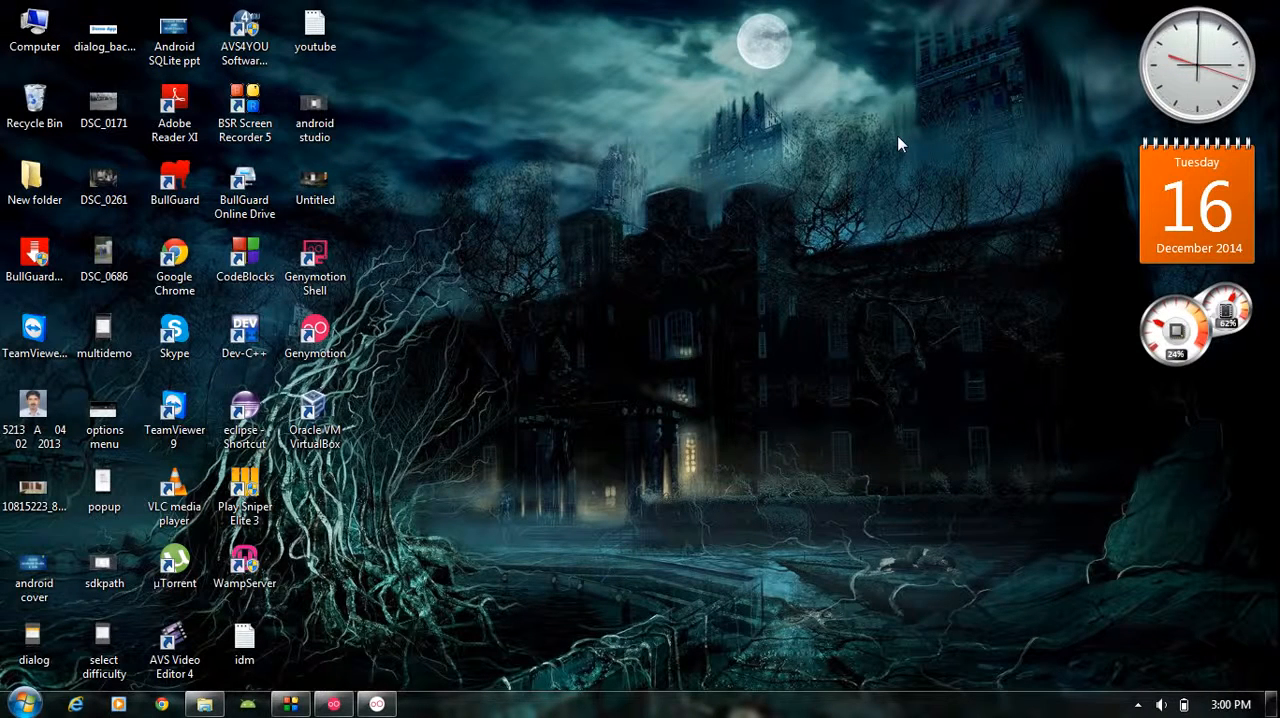
click(342, 710)
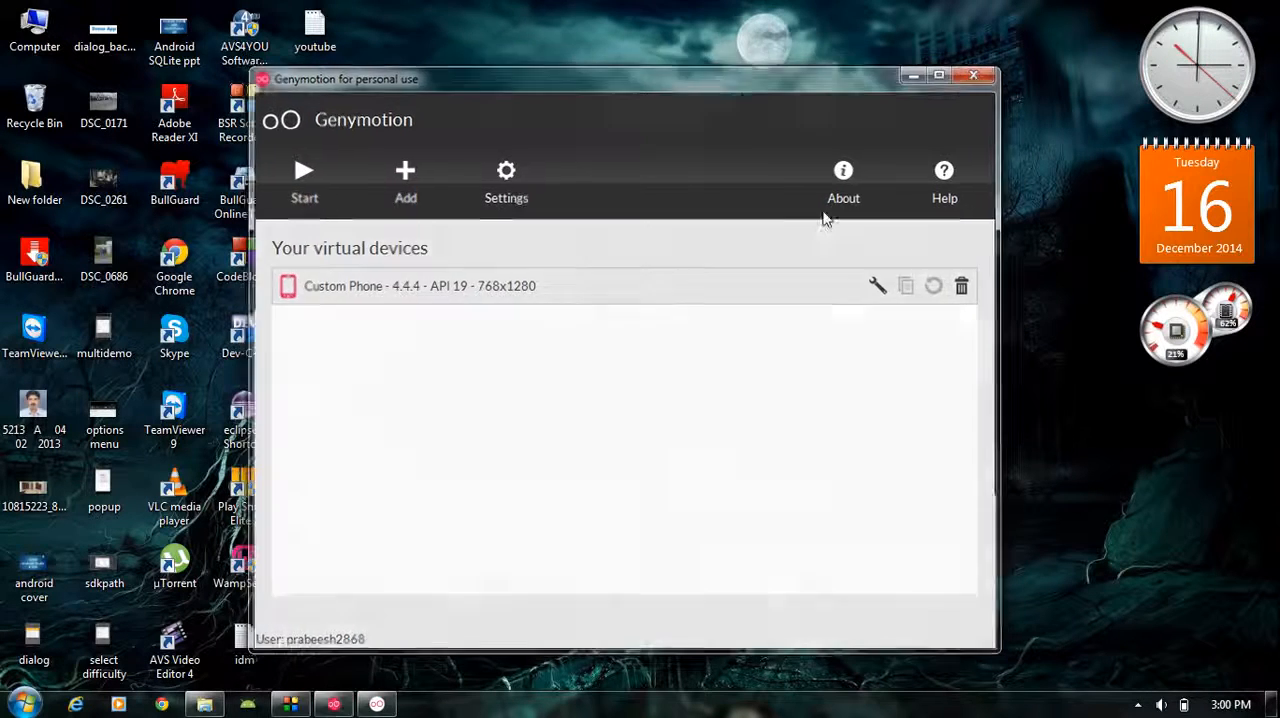
click(334, 703)
click(334, 703)
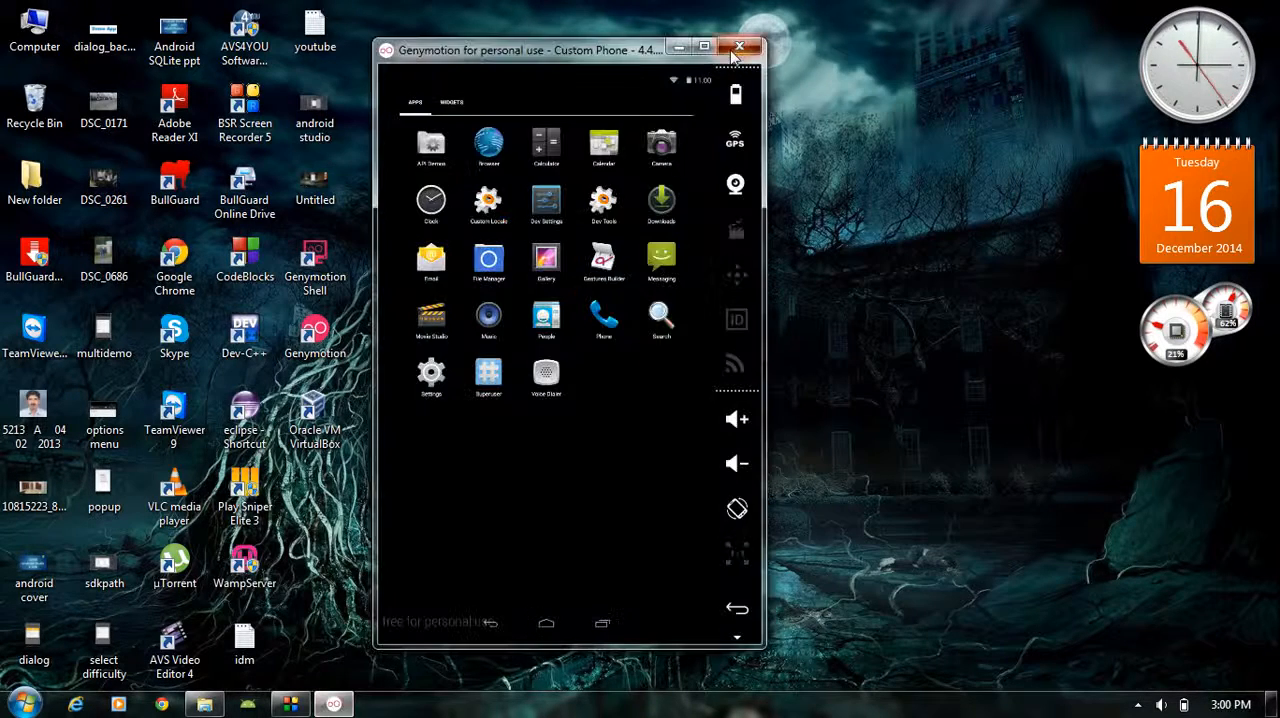
click(757, 45)
Launch Android Studio with the FirstApp project
click(24, 704)
click(108, 374)
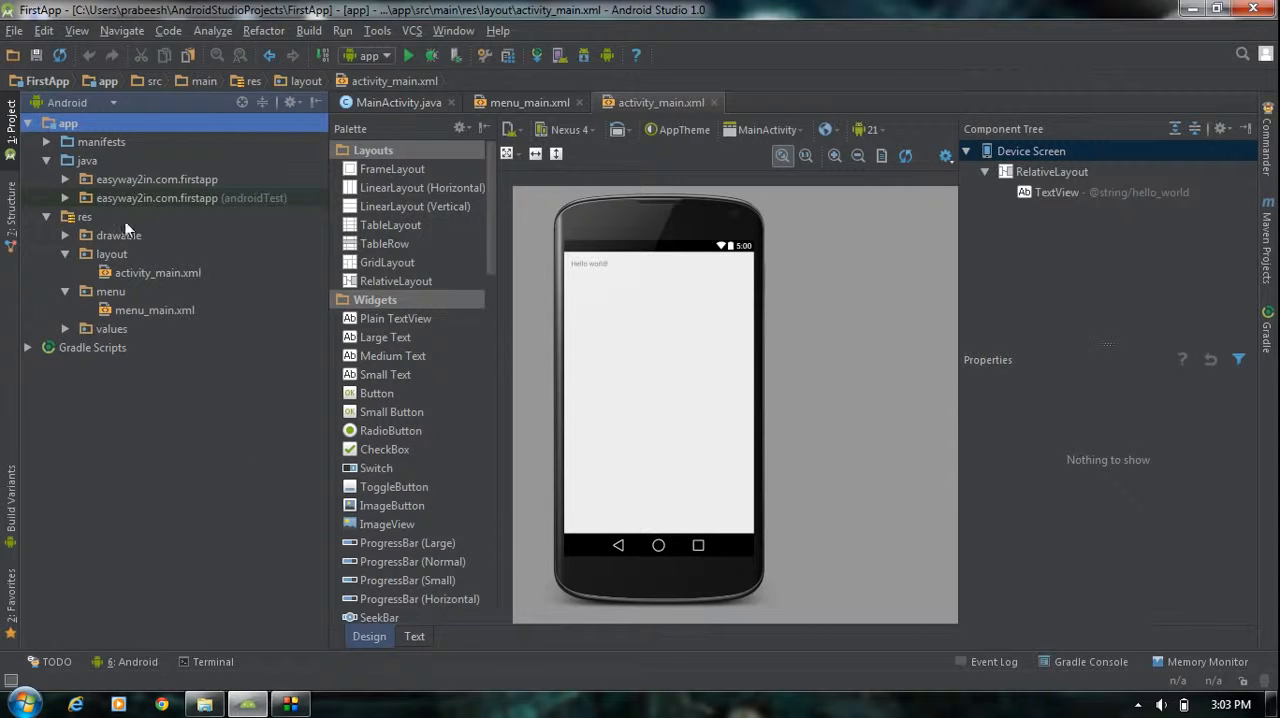
Open the project's settings and show the Plugins page under IDE Settings
click(15, 34)
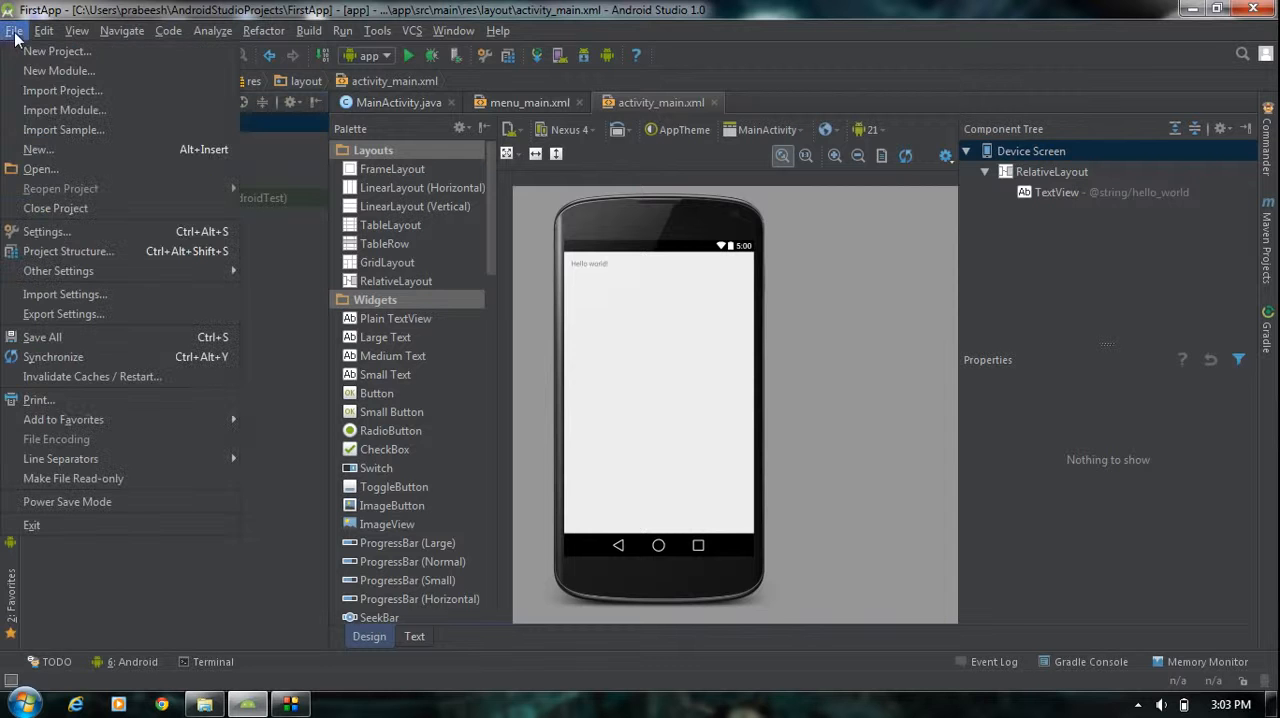
click(42, 231)
drag(819, 55, 752, 46)
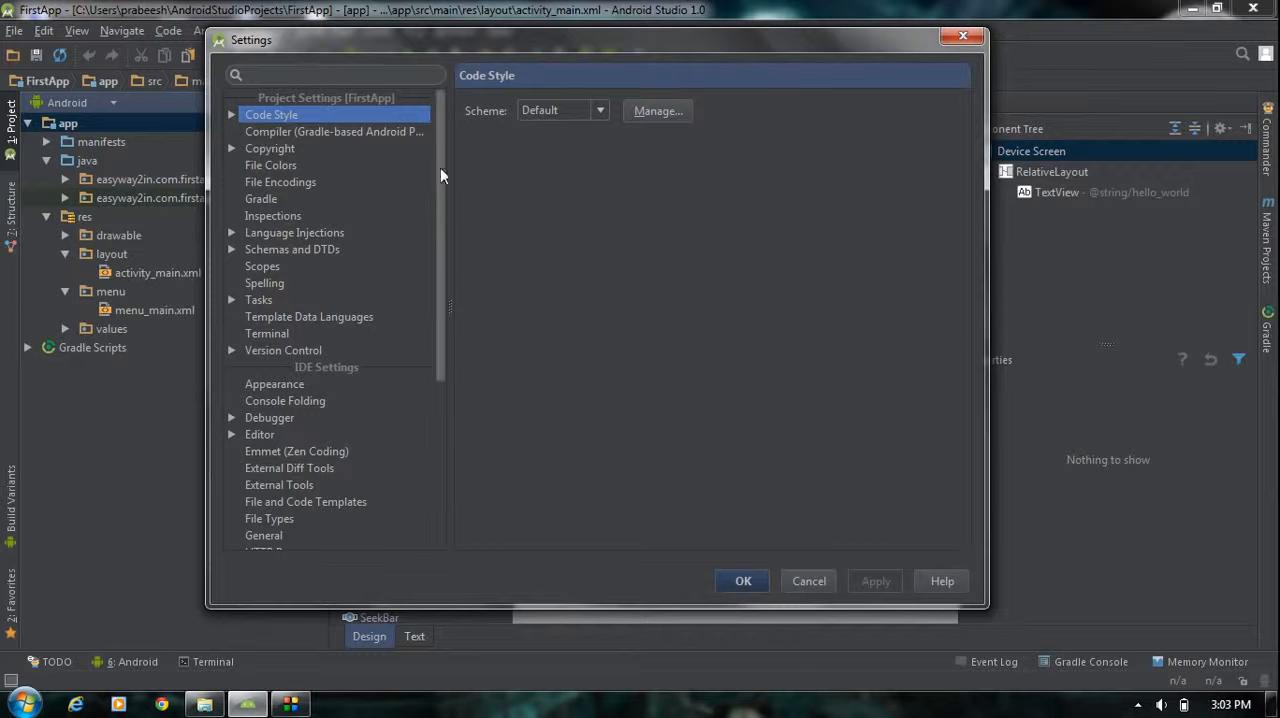
drag(440, 165, 452, 357)
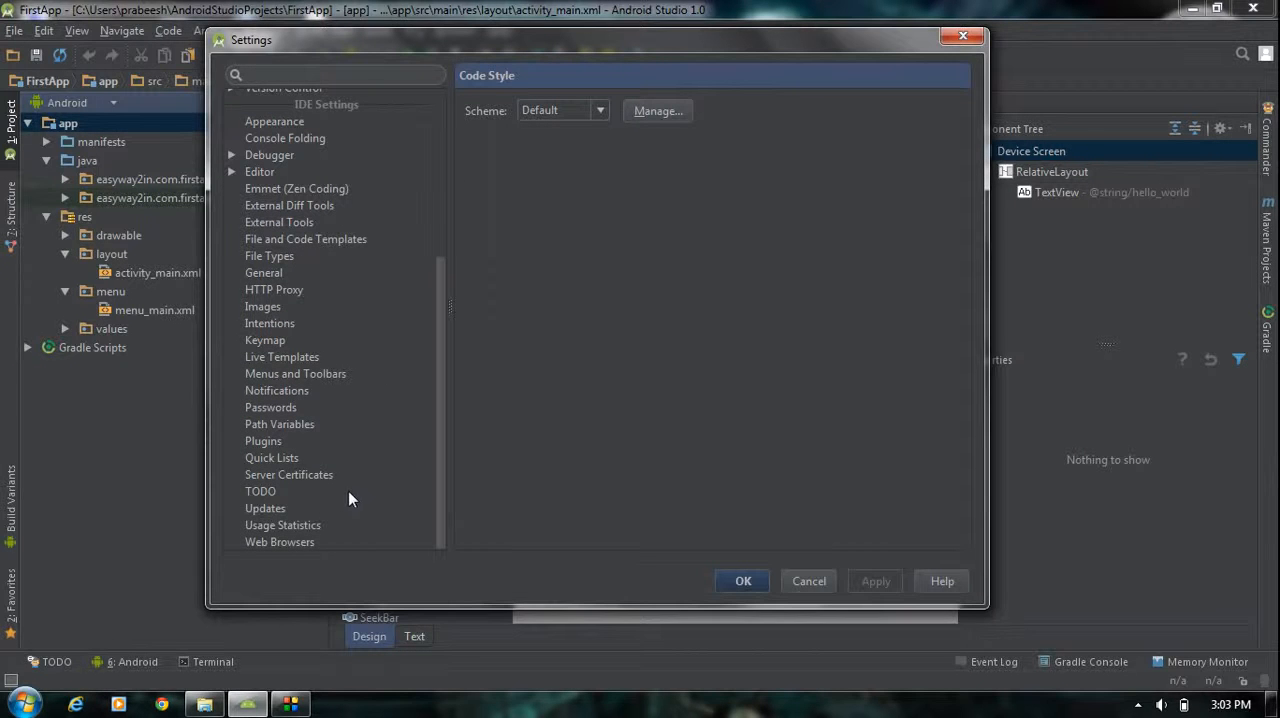
scroll(348, 491, up, 5)
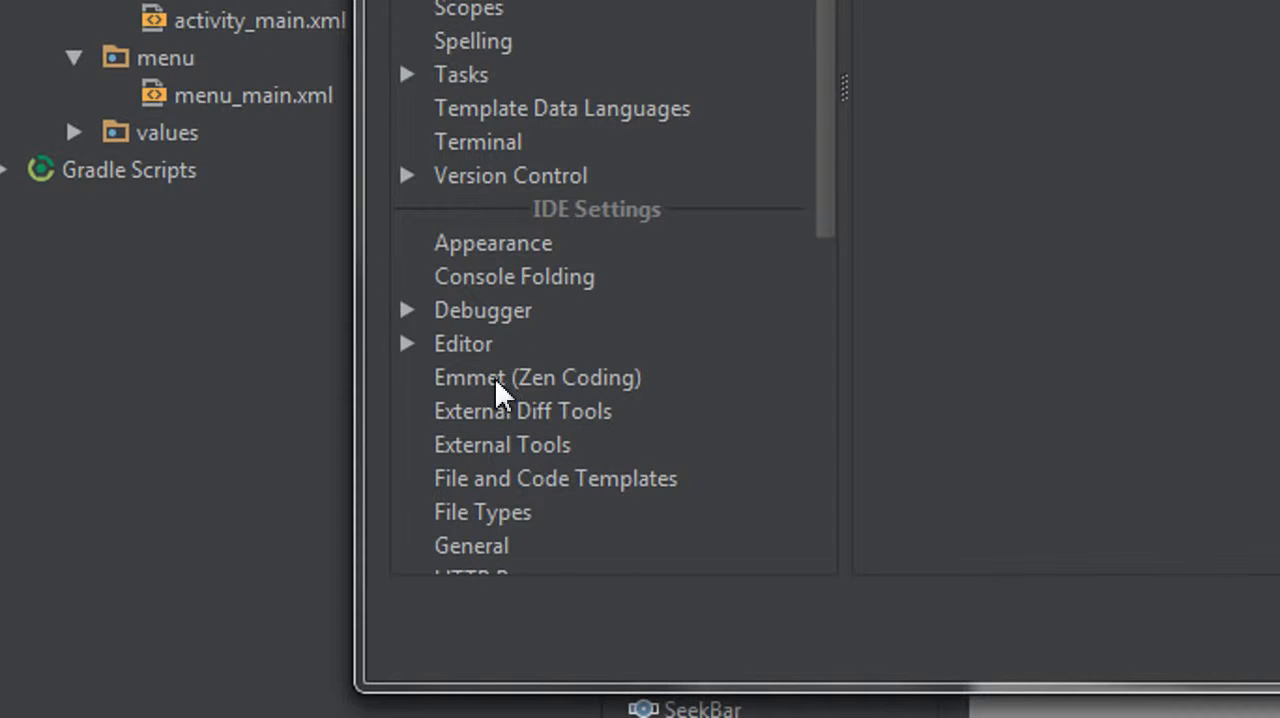
scroll(803, 289, down, 5)
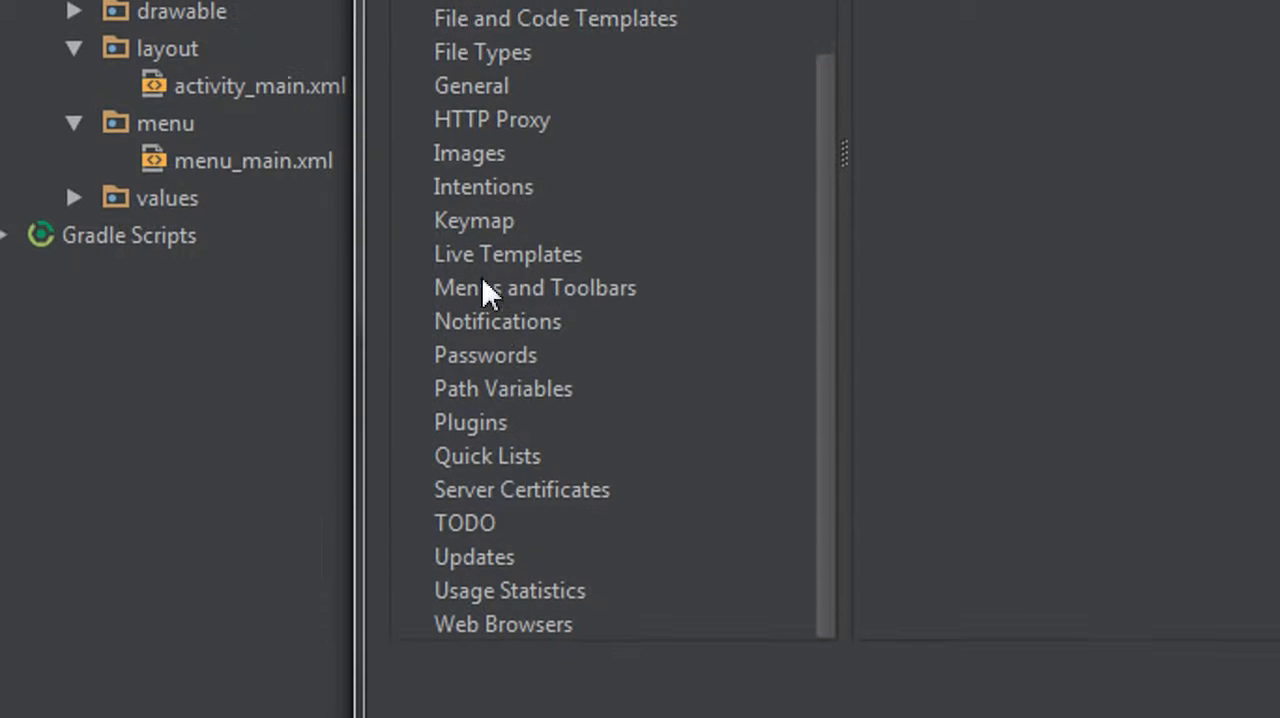
click(471, 422)
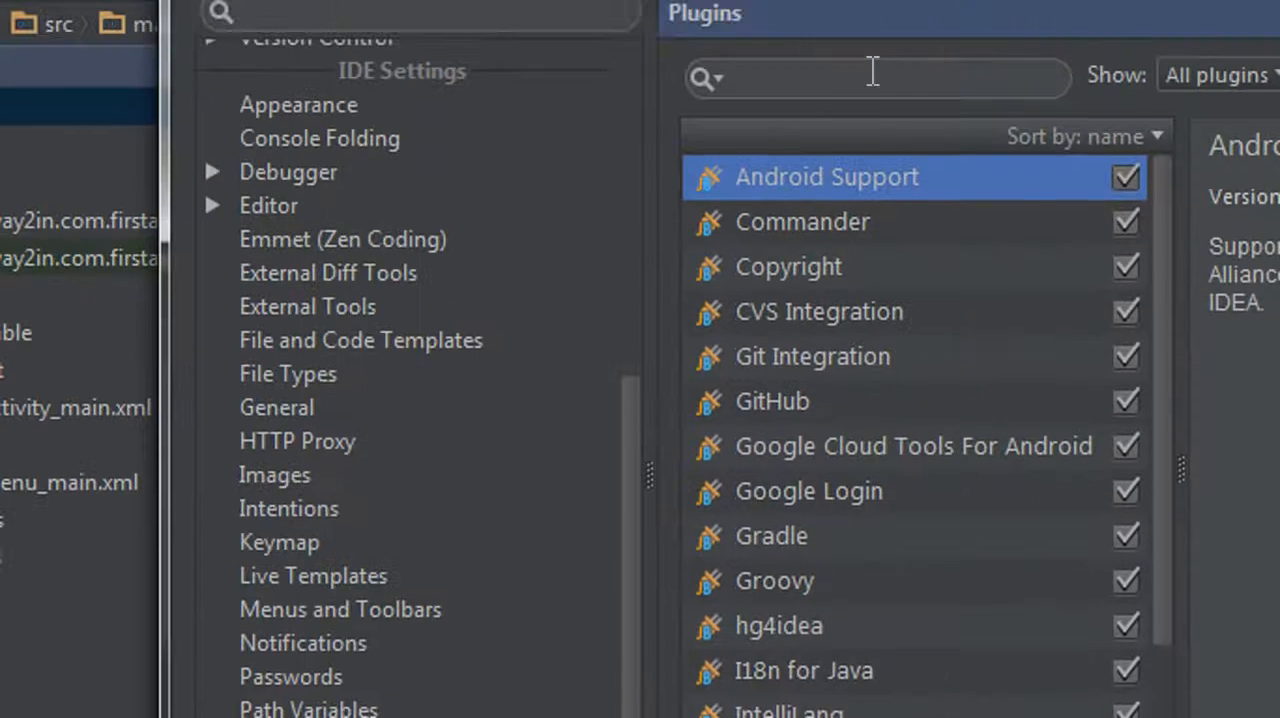
click(872, 74)
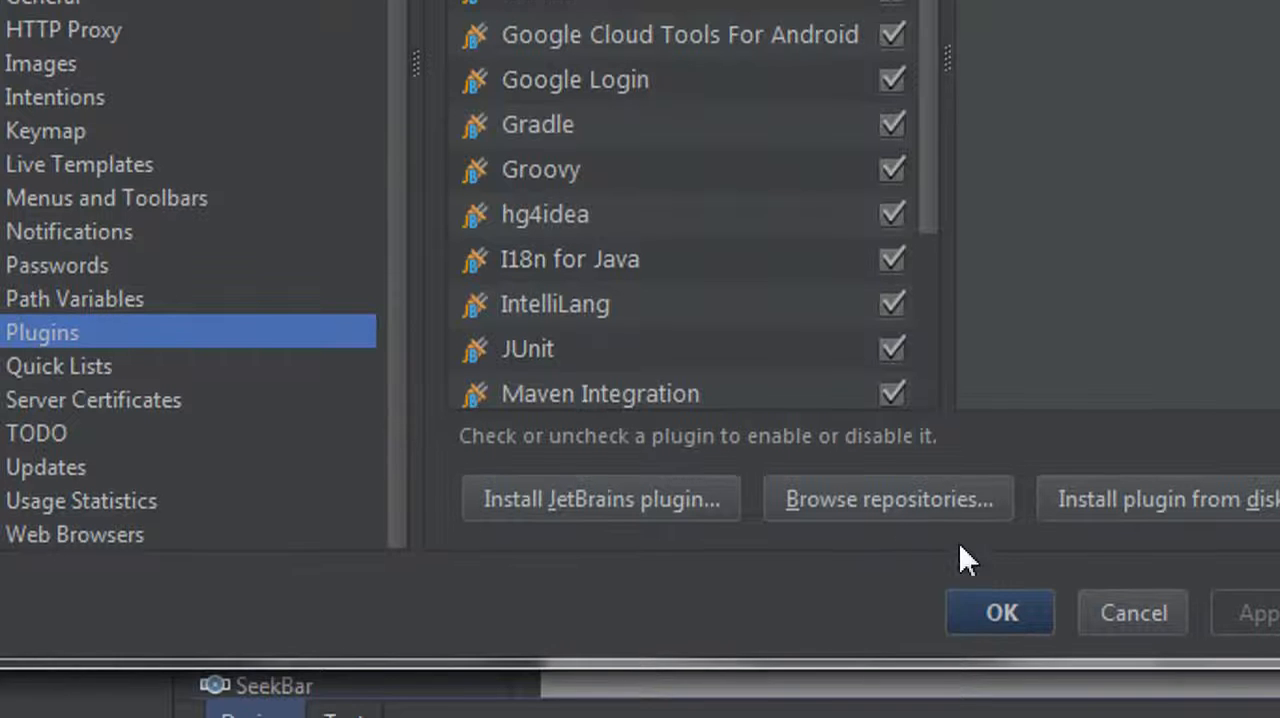
Browse the plugin repositories and search for "genymotion"
click(929, 517)
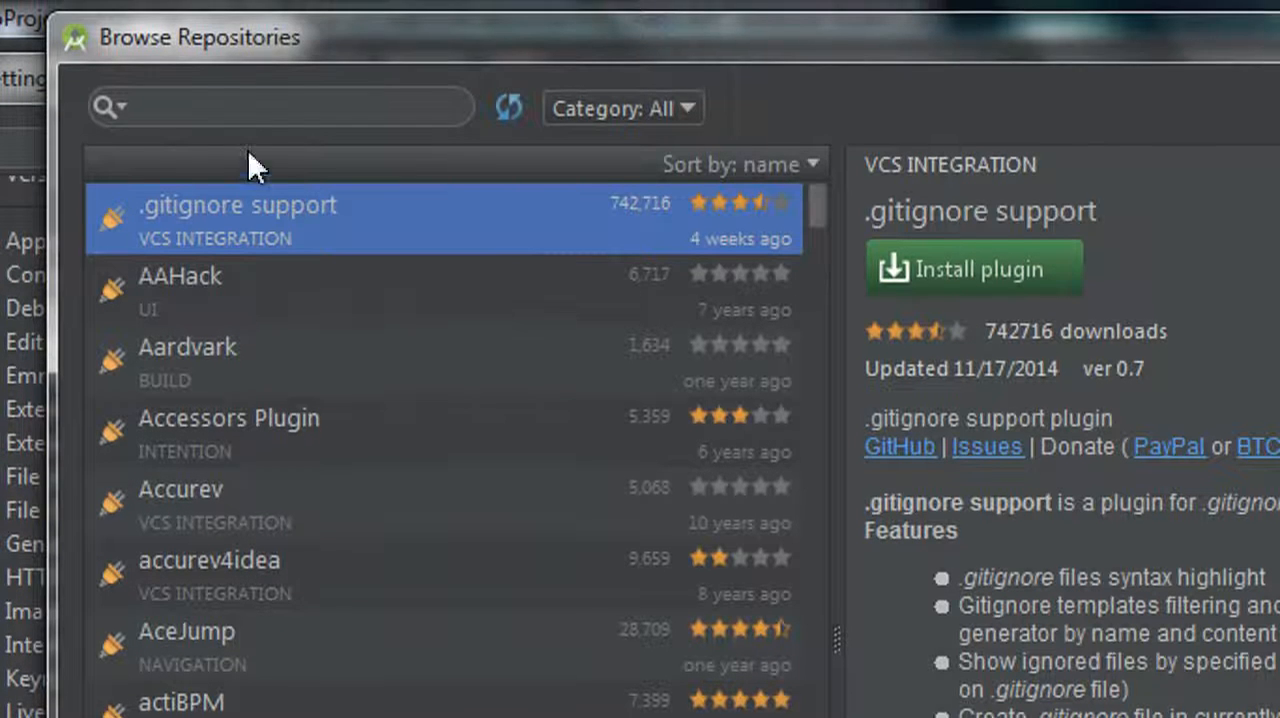
click(213, 94)
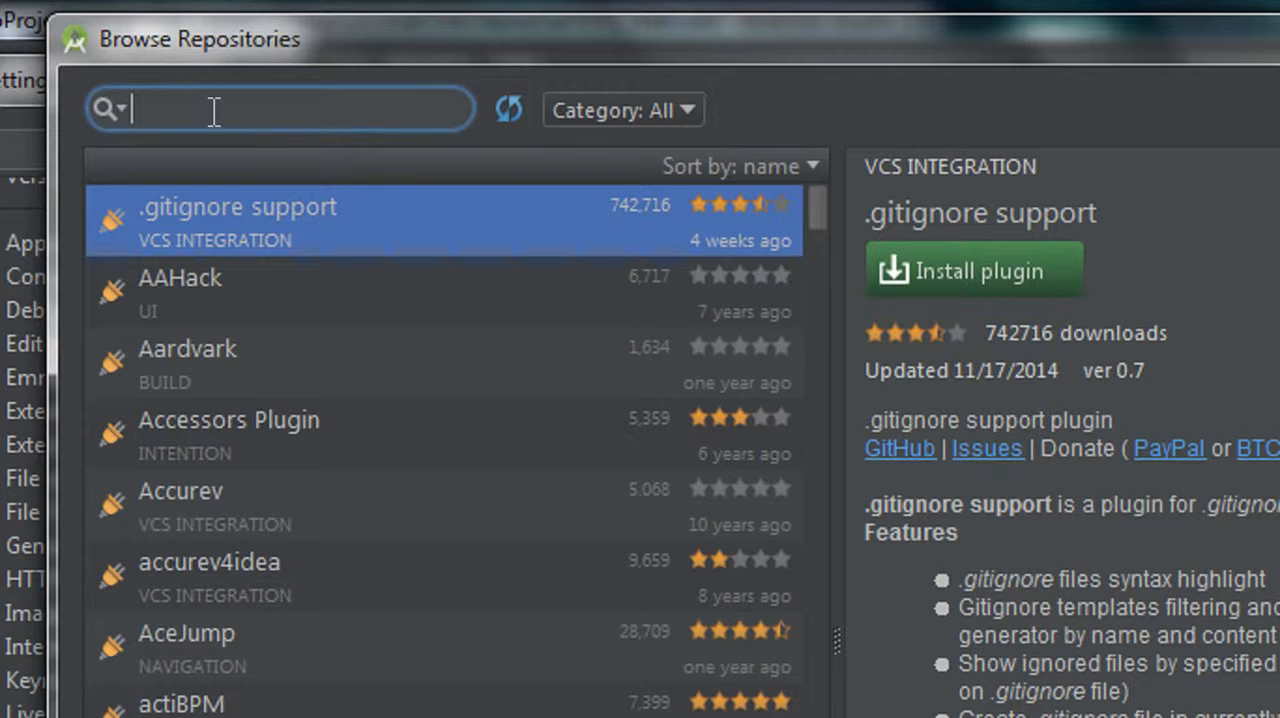
text(genym)
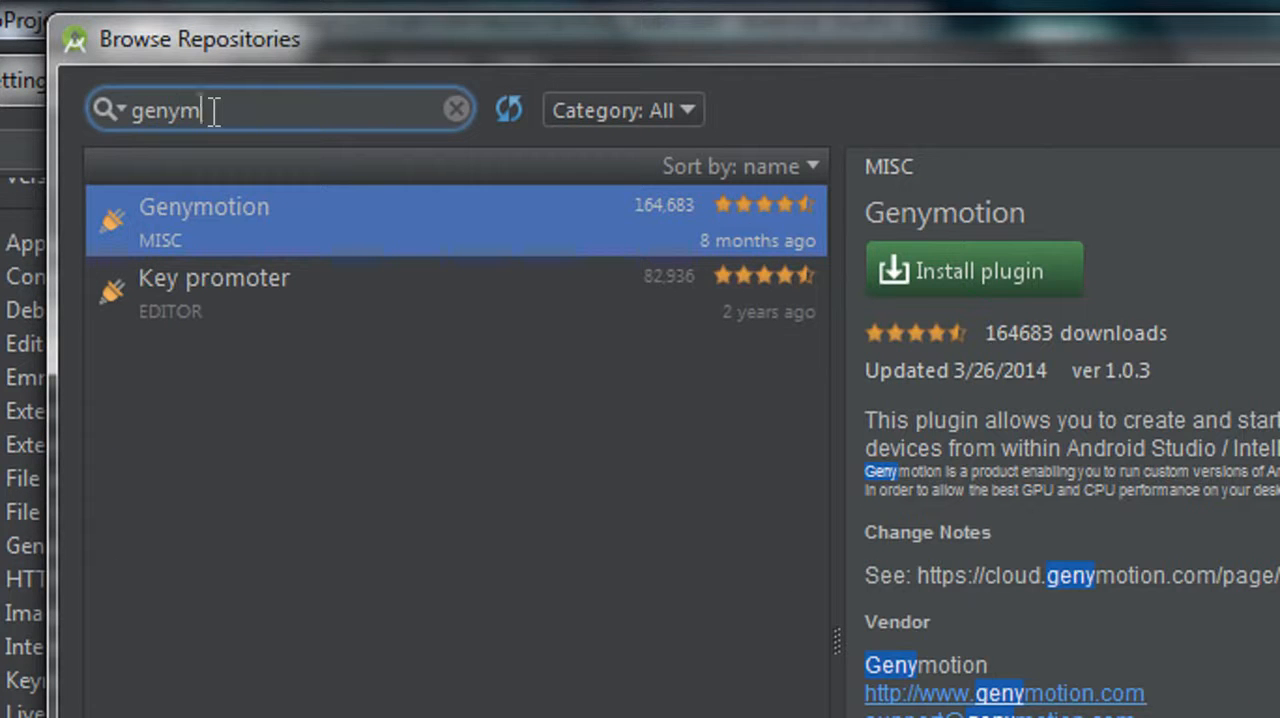
text(otion)
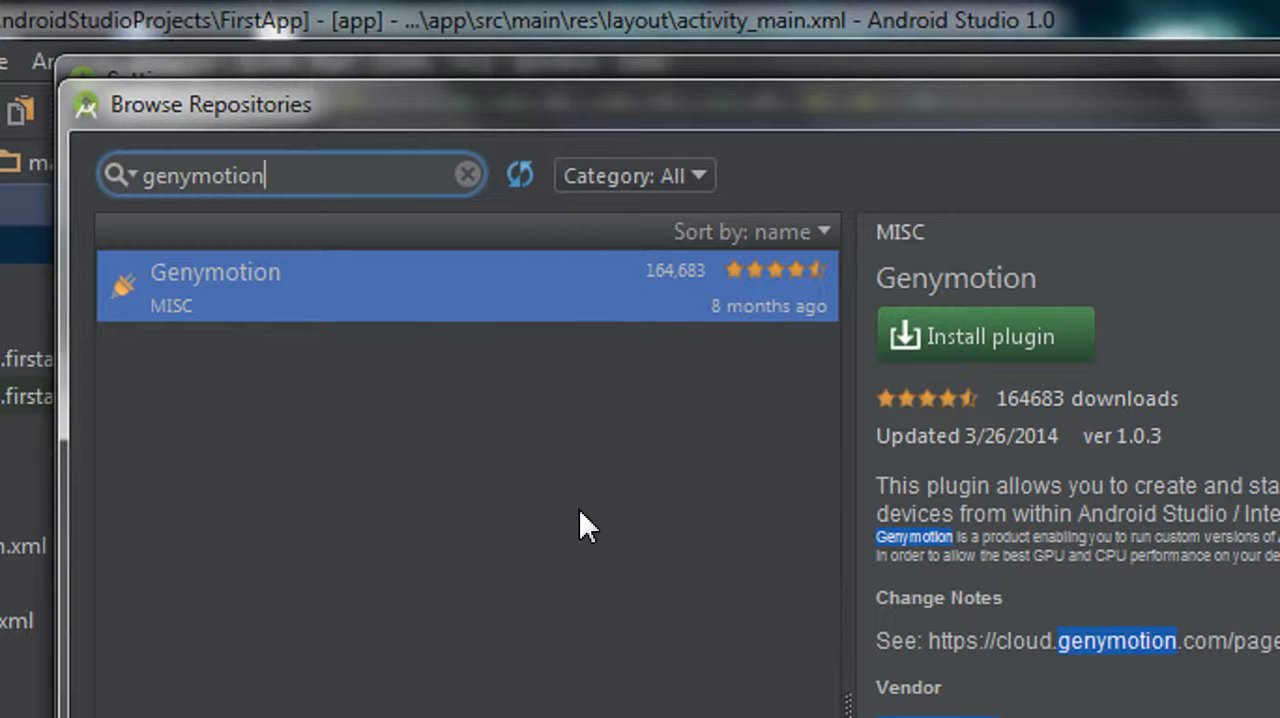
Download and install the Genymotion plugin, and close the repository browser
right_click(386, 289)
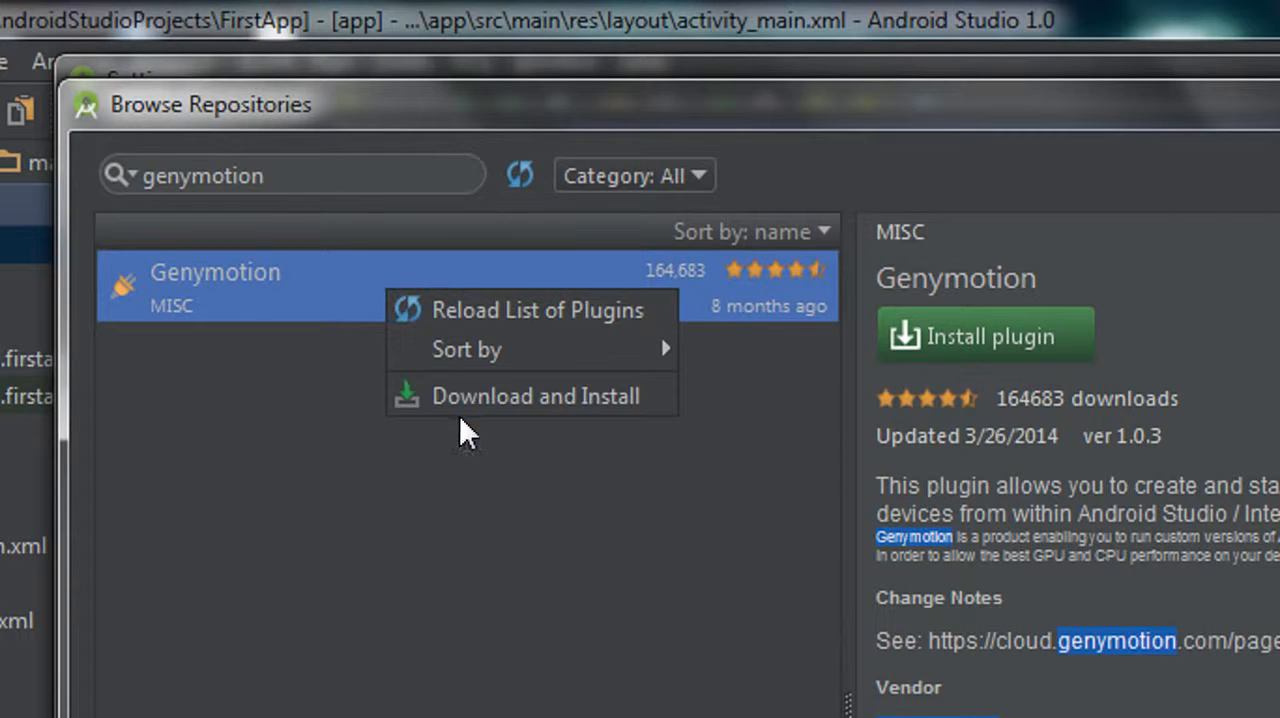
click(558, 397)
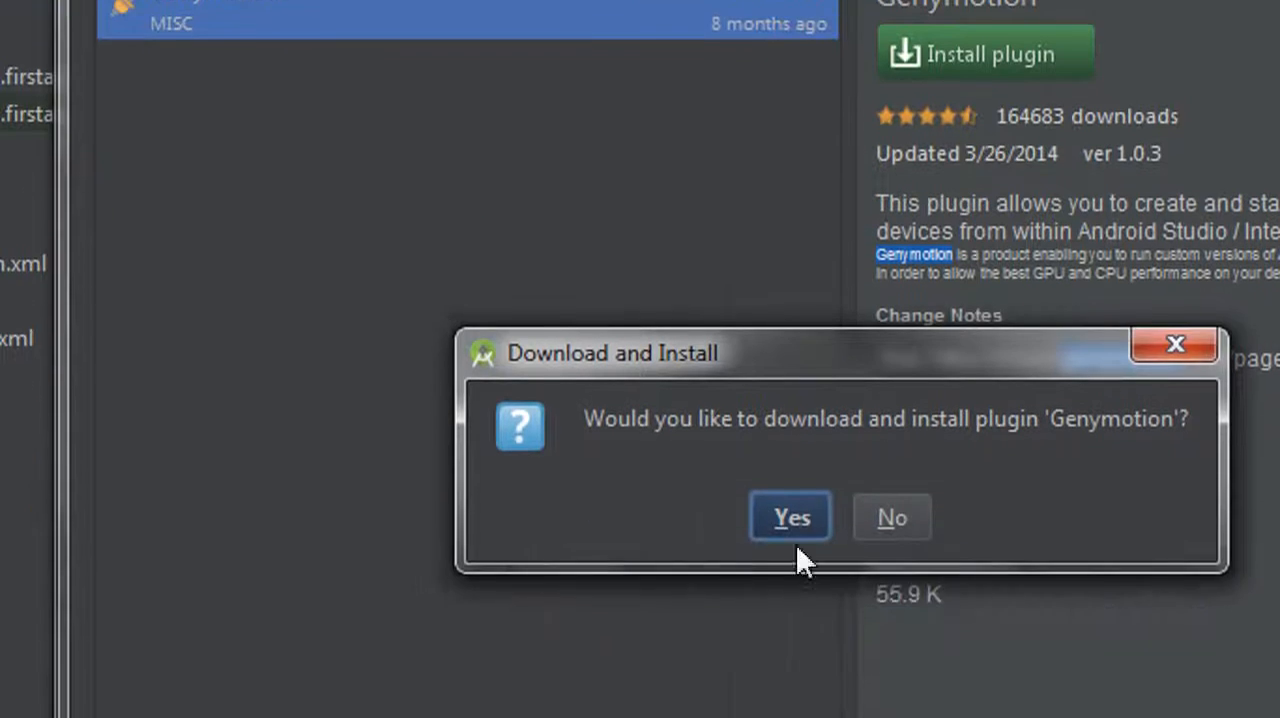
click(685, 513)
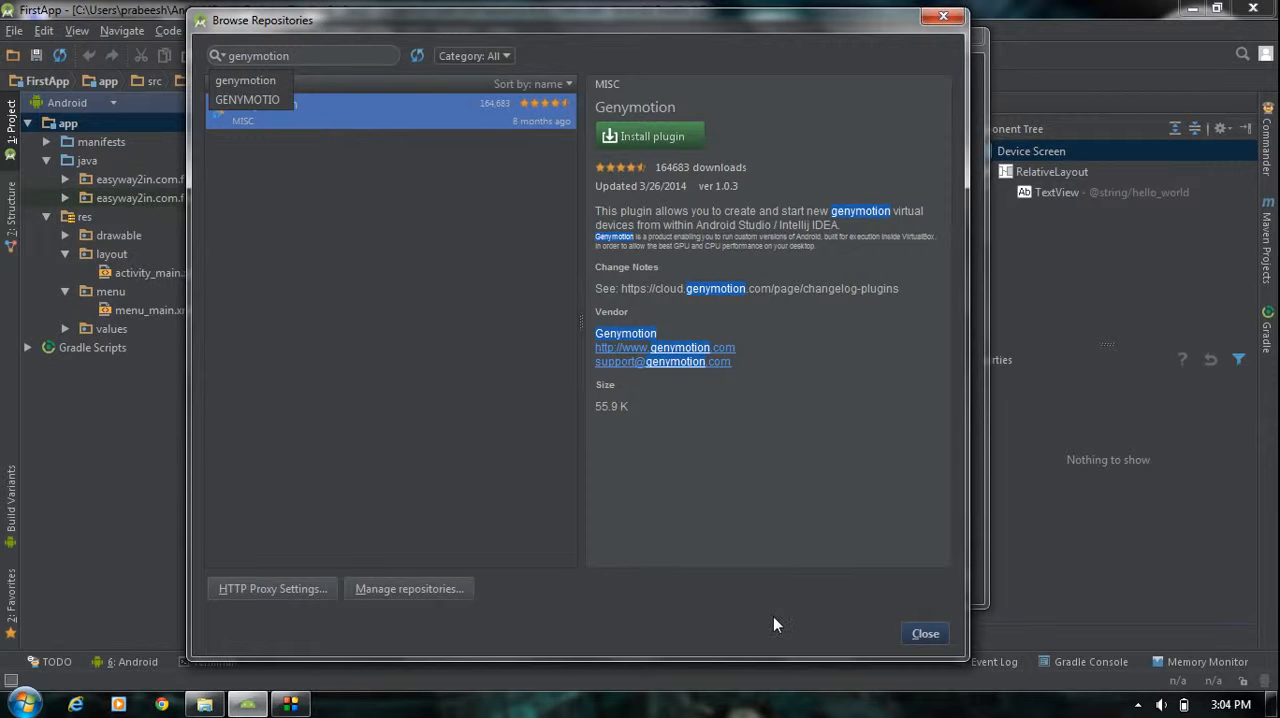
click(925, 634)
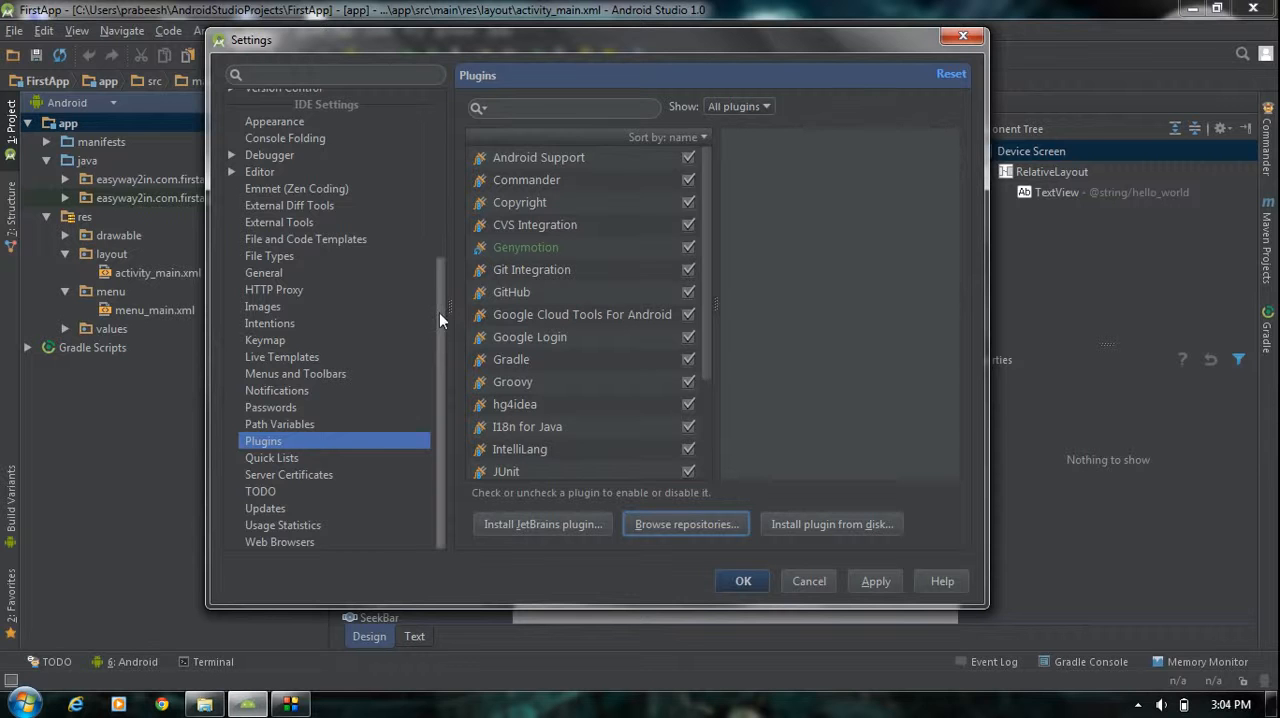
Apply the plugin change for Genymotion and restart Android Studio to activate it
scroll(439, 312, up, 5)
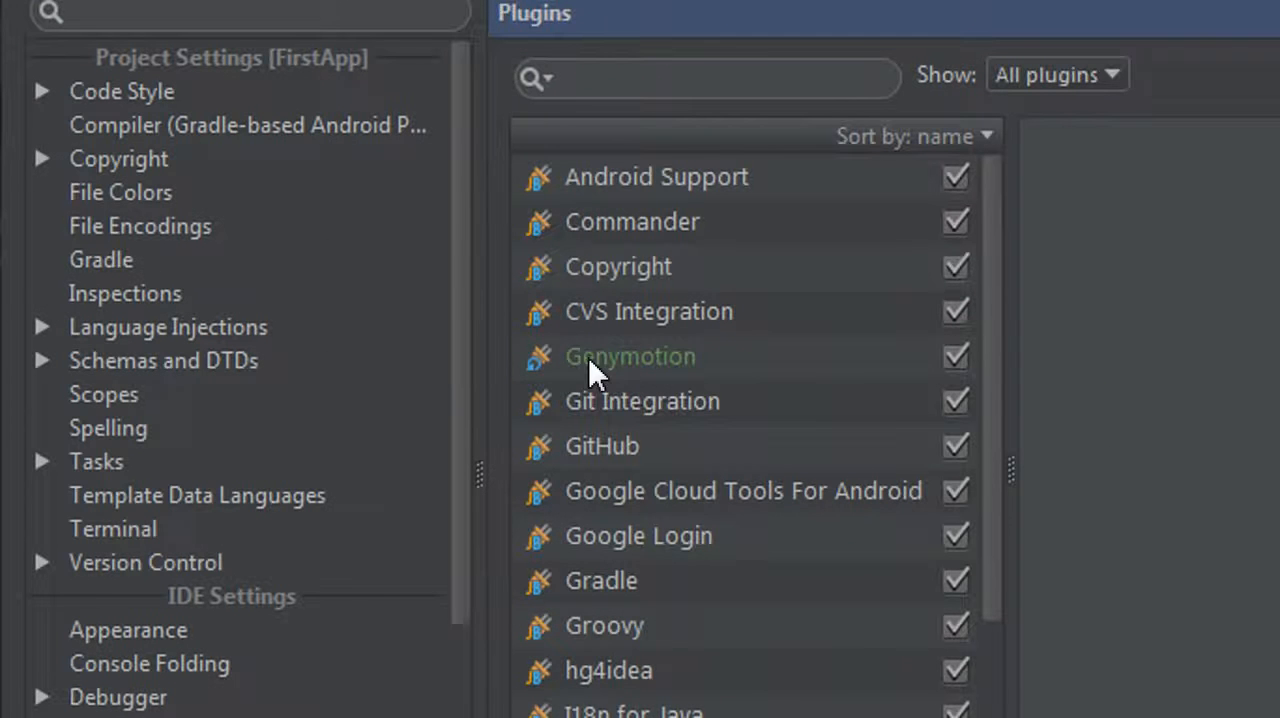
click(588, 357)
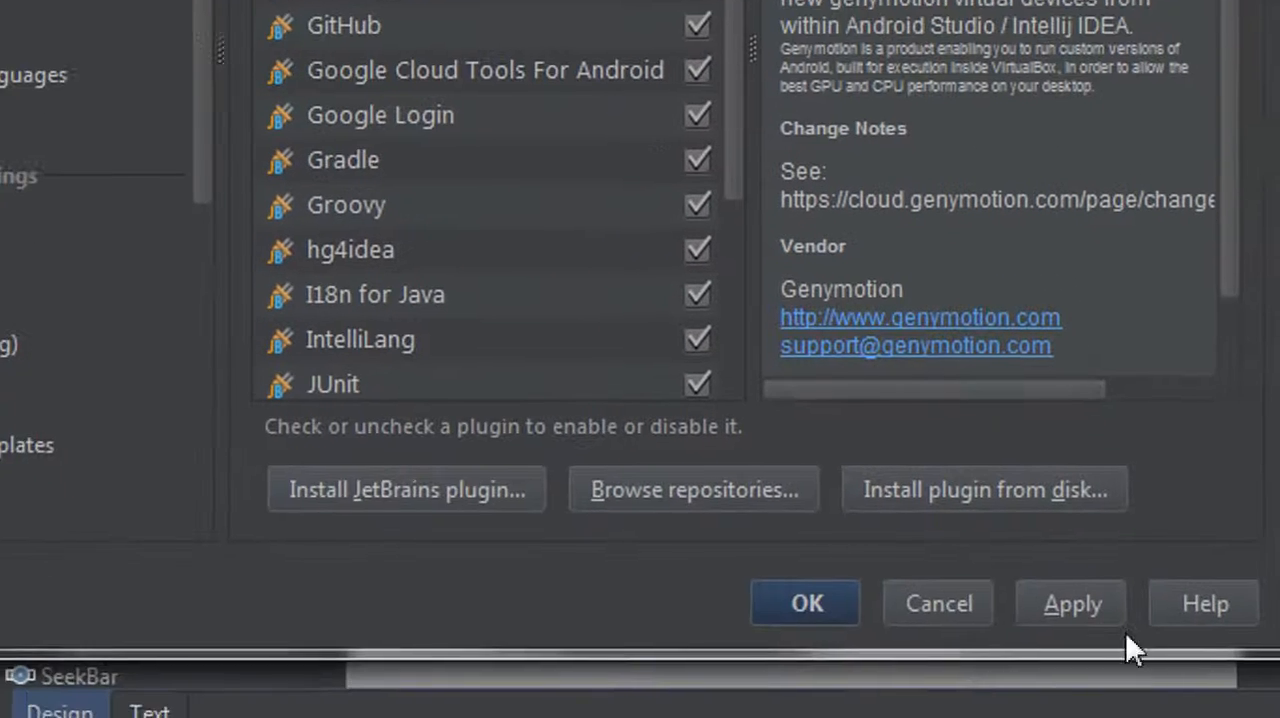
click(1100, 612)
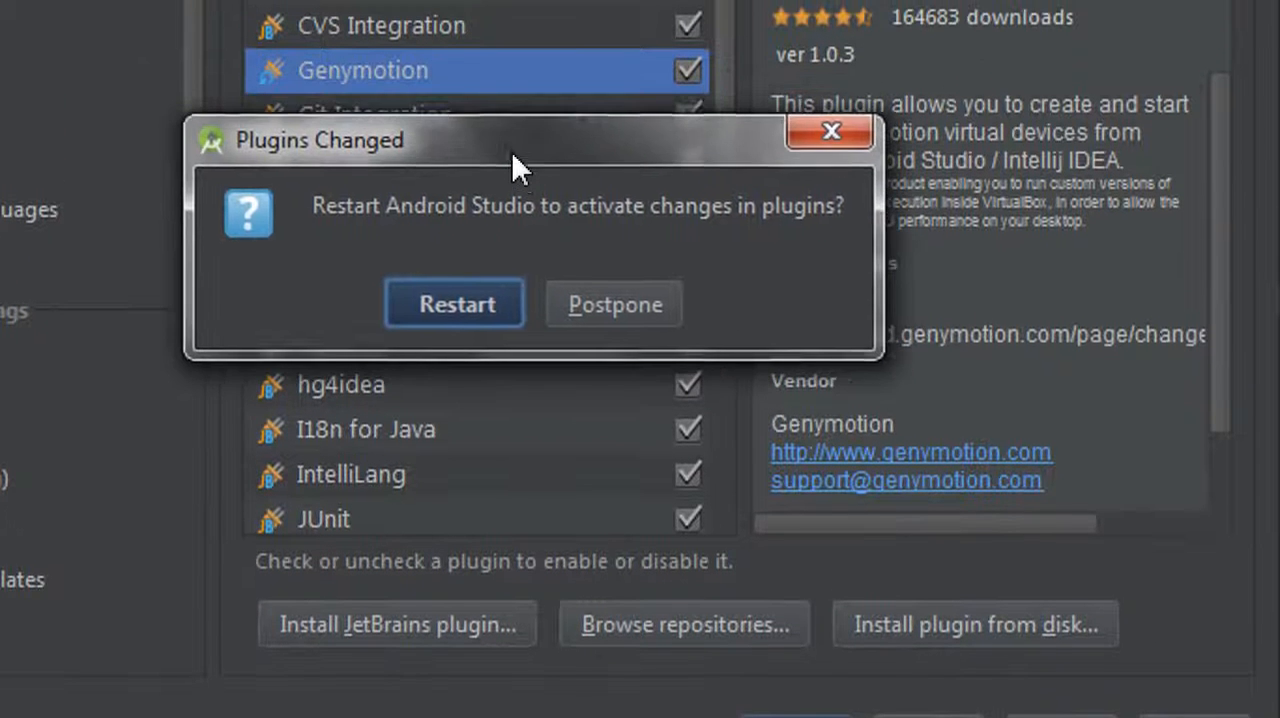
click(452, 306)
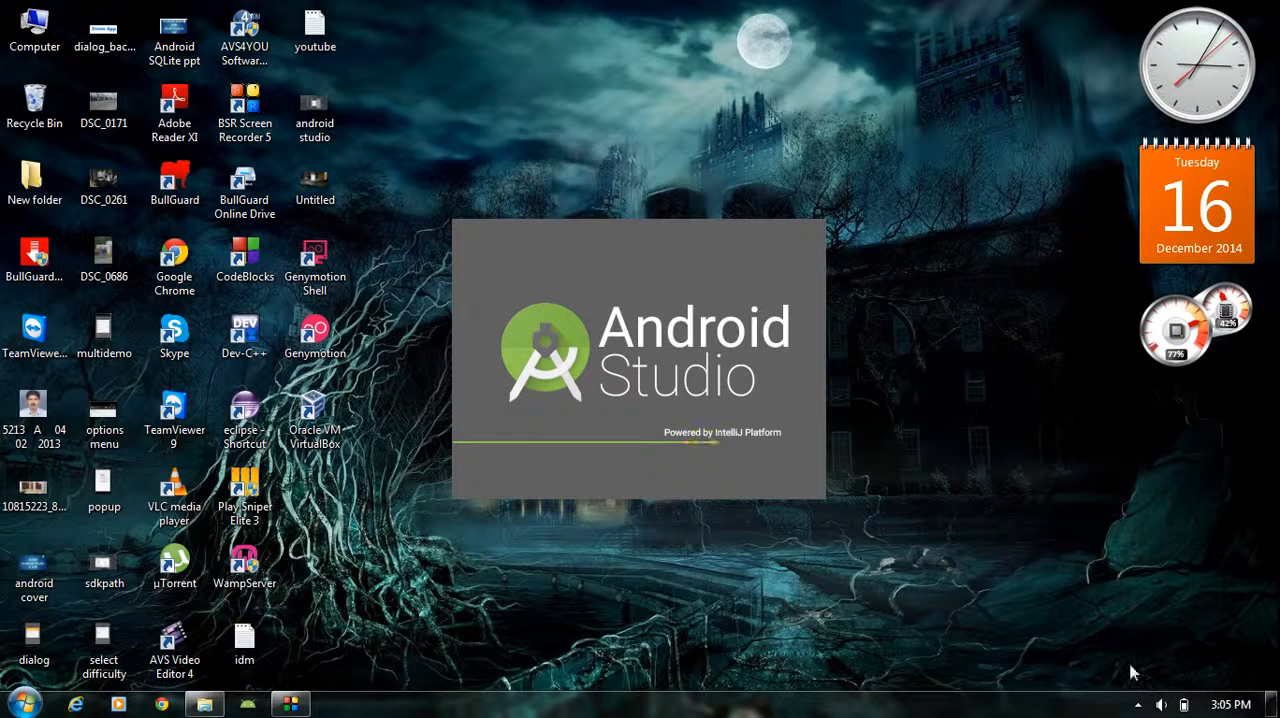
click(1138, 704)
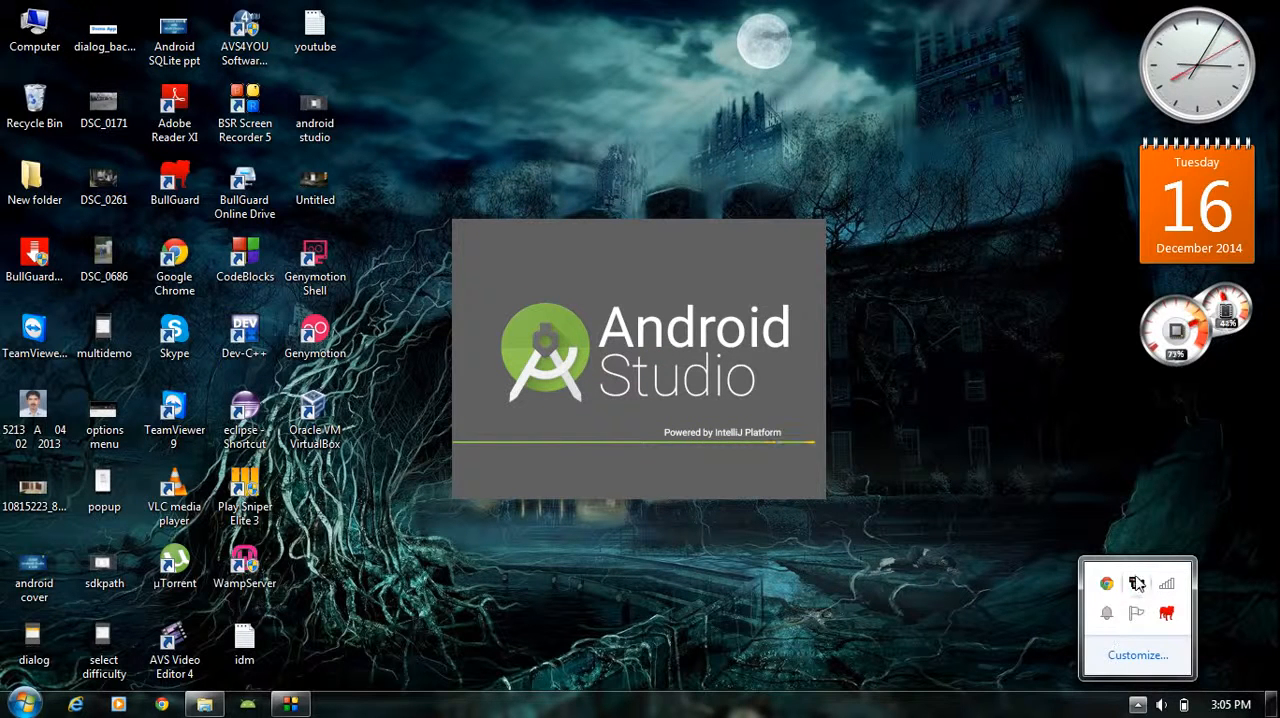
right_click(1137, 584)
click(1085, 655)
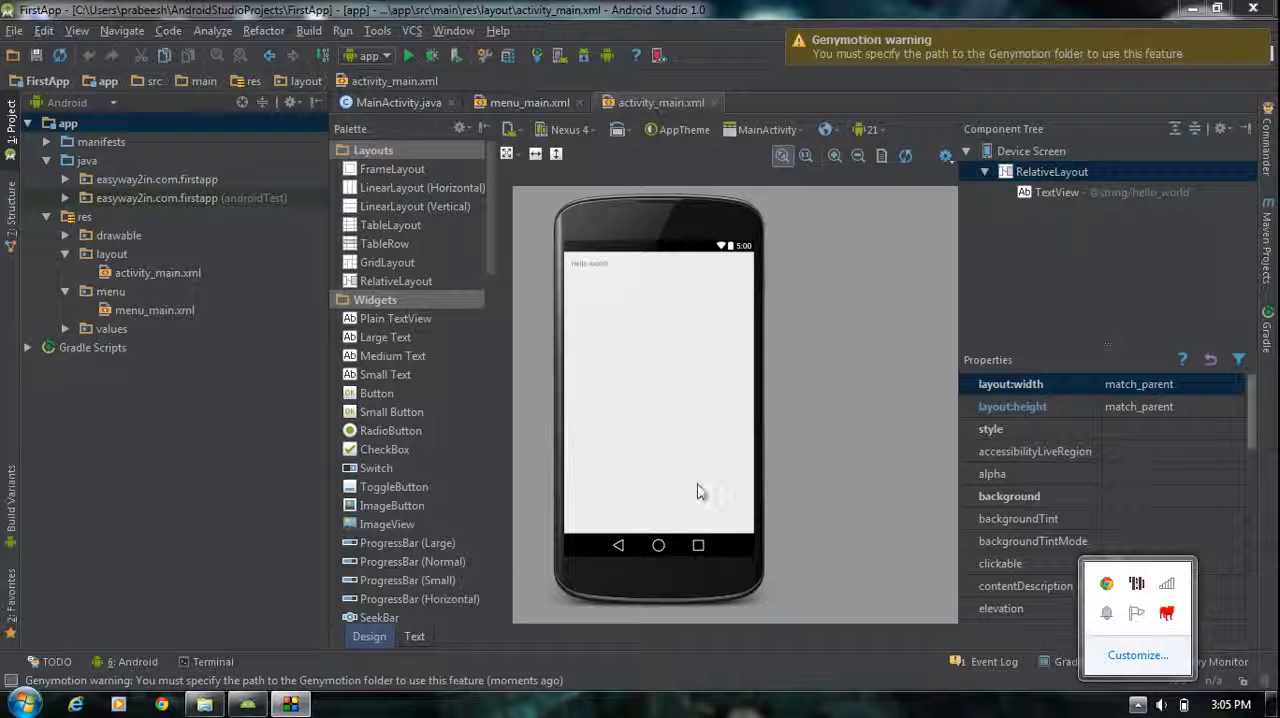
click(191, 514)
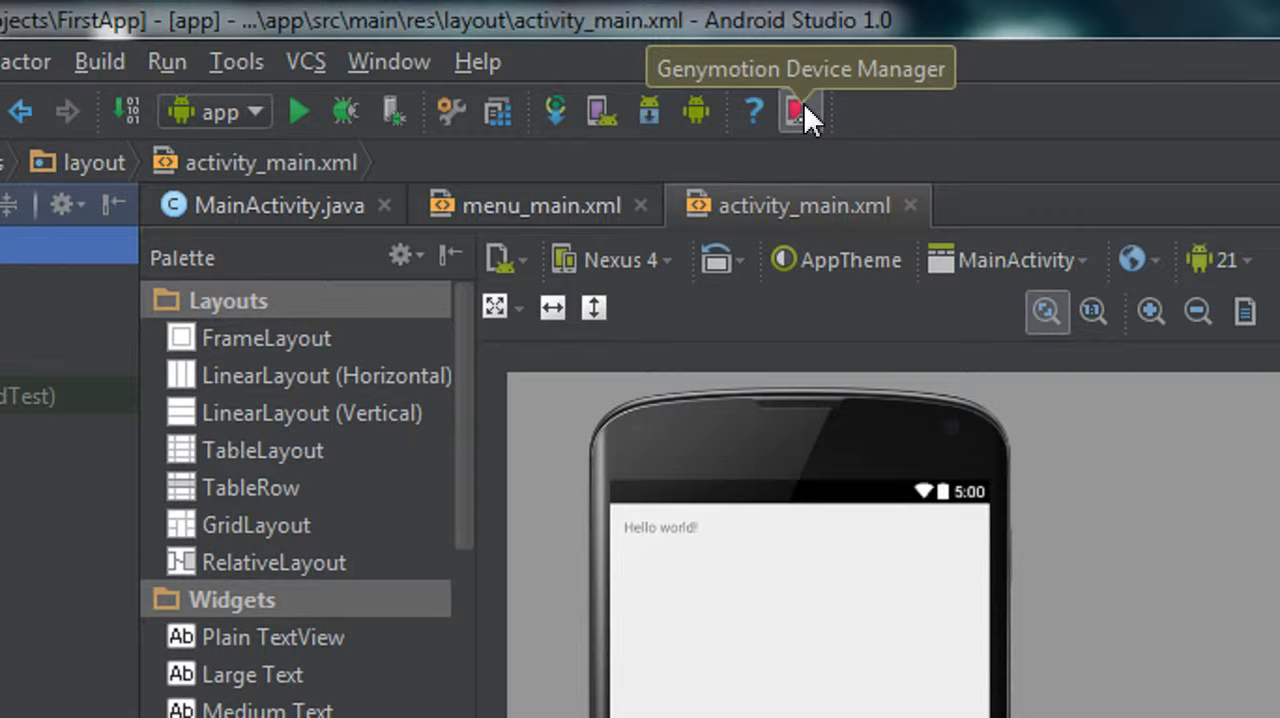
Start the Genymotion Device Manager, view its Genymotion folder path setting, and close the settings without entering a path
click(786, 113)
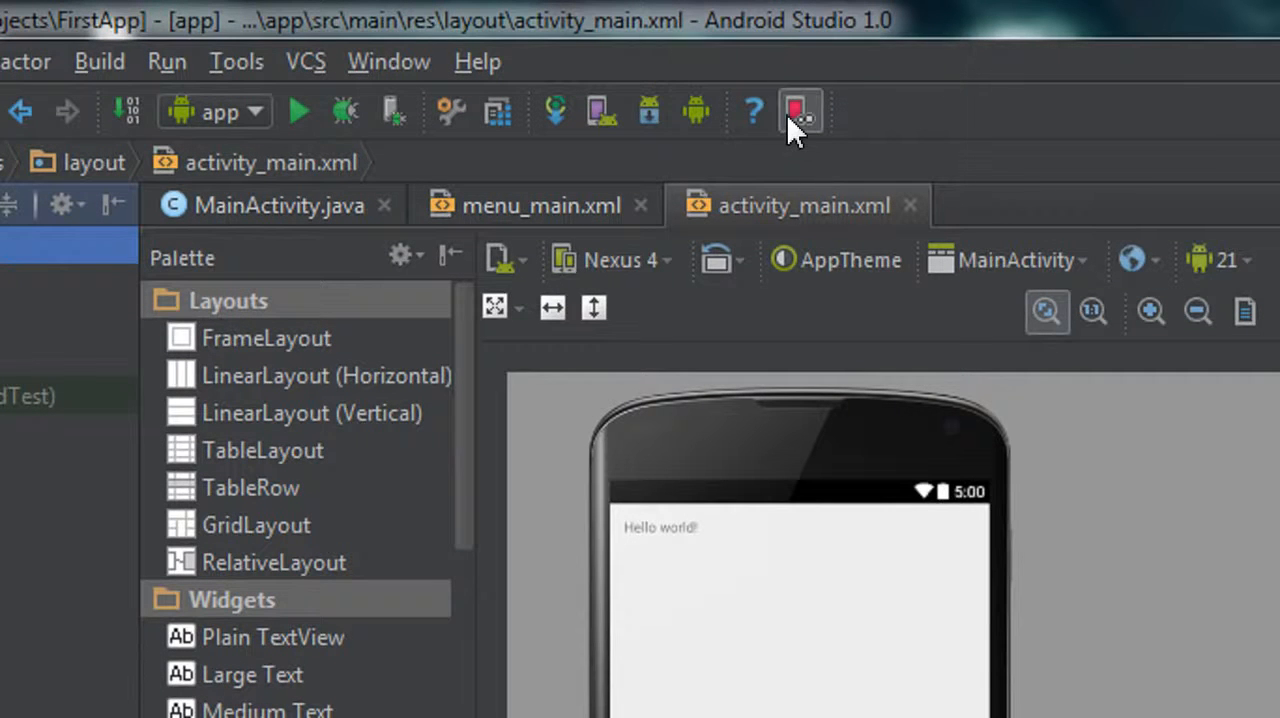
click(351, 583)
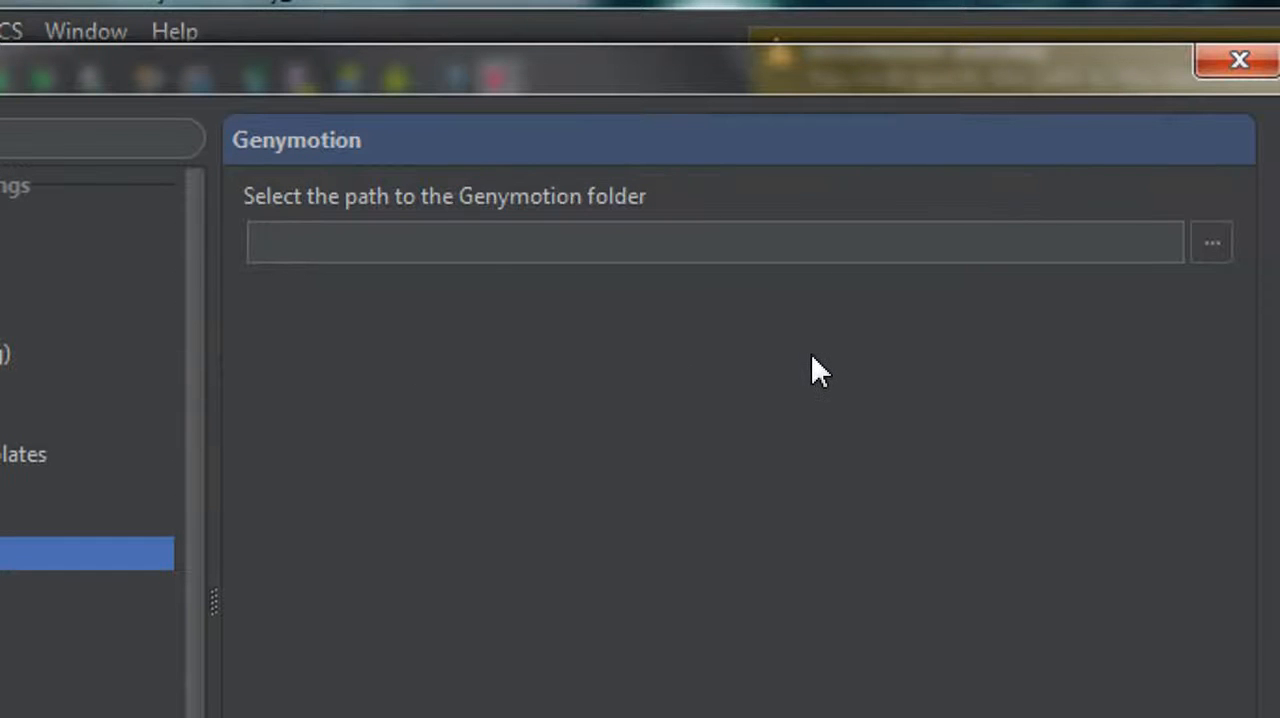
key(Down)
click(1240, 60)
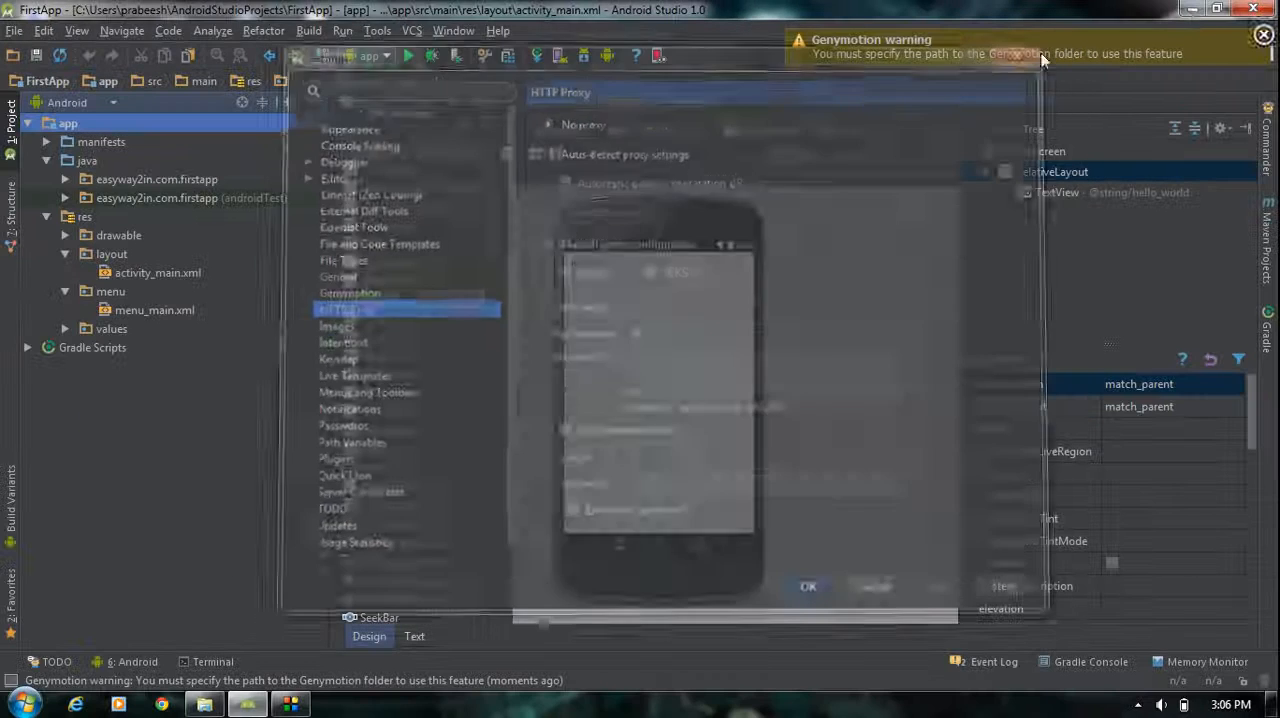
Minimize Android Studio, switch to Windows Explorer and open the Program Files folder on Local Disk (C:)
click(1190, 12)
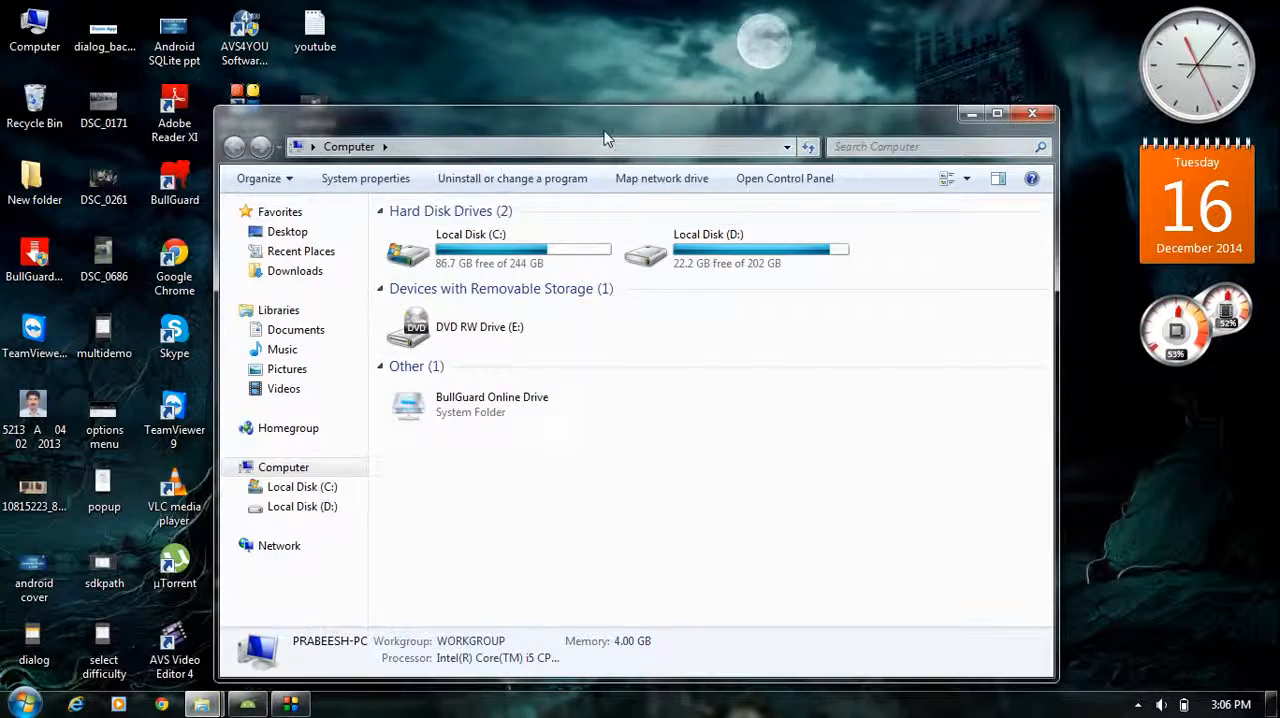
drag(606, 118, 630, 66)
click(533, 206)
double_click(533, 213)
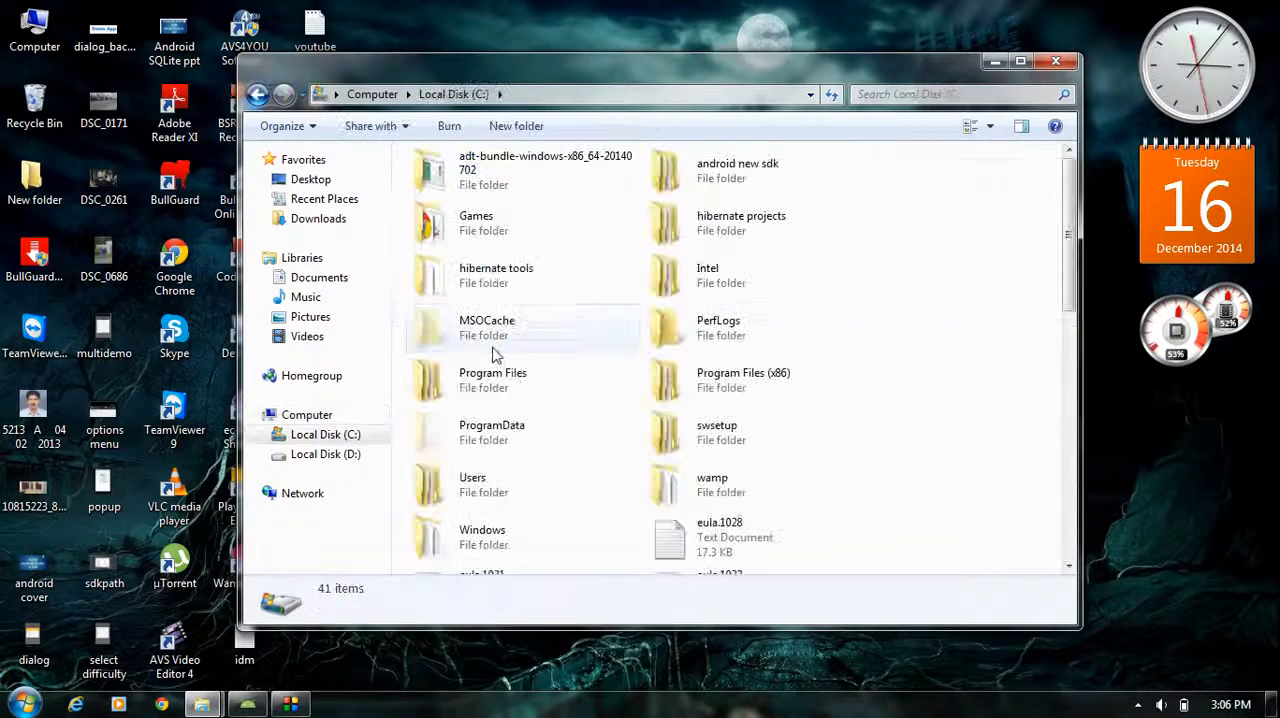
scroll(565, 375, down, 5)
scroll(530, 312, up, 5)
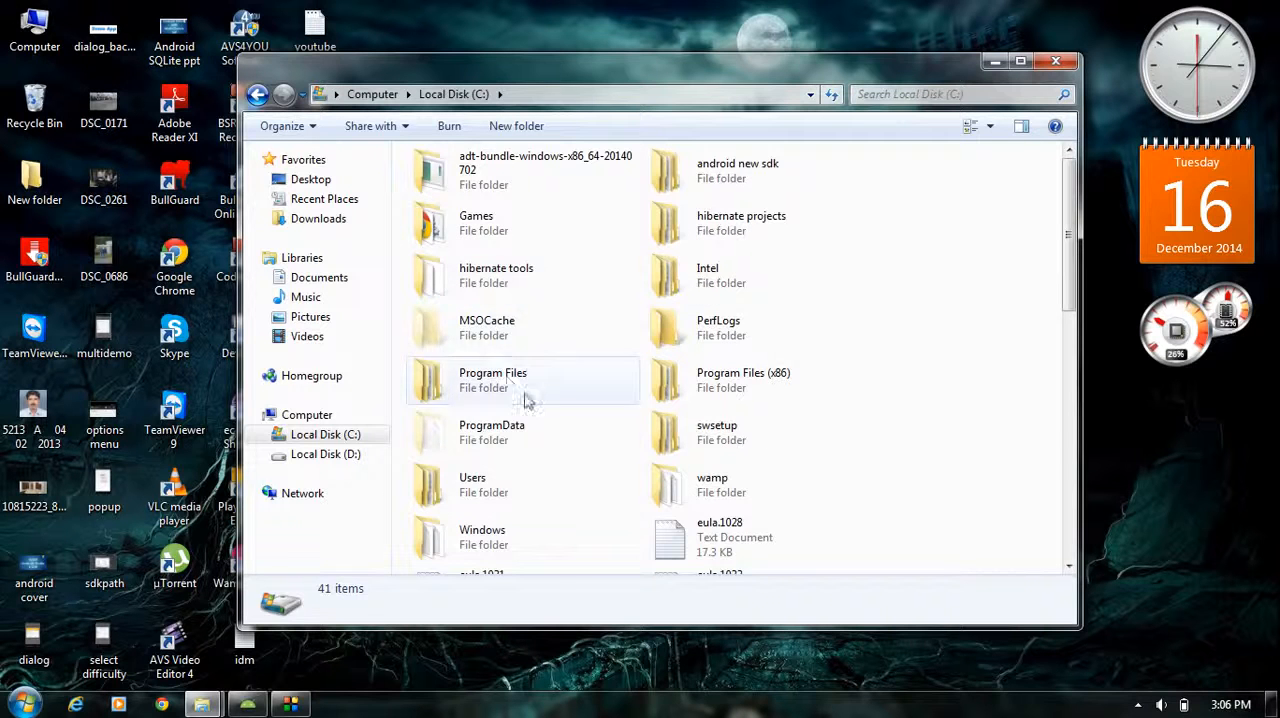
double_click(518, 388)
scroll(518, 386, down, 2)
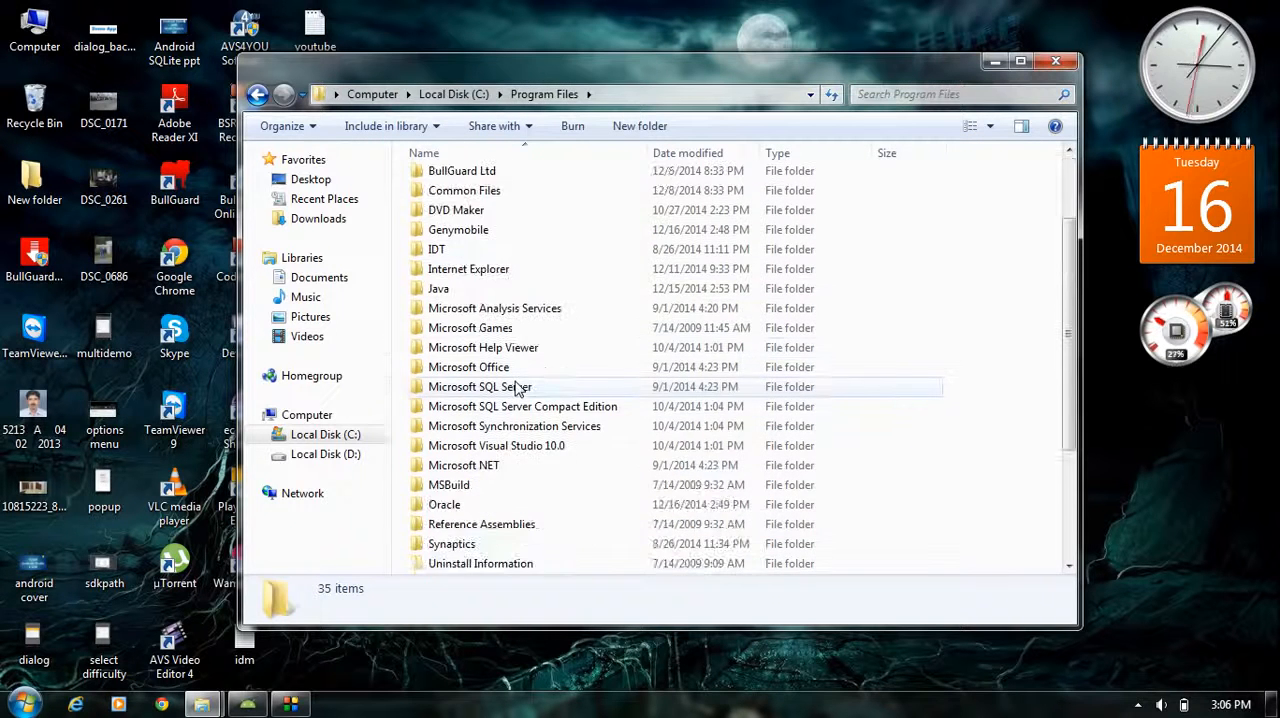
scroll(518, 372, up, 2)
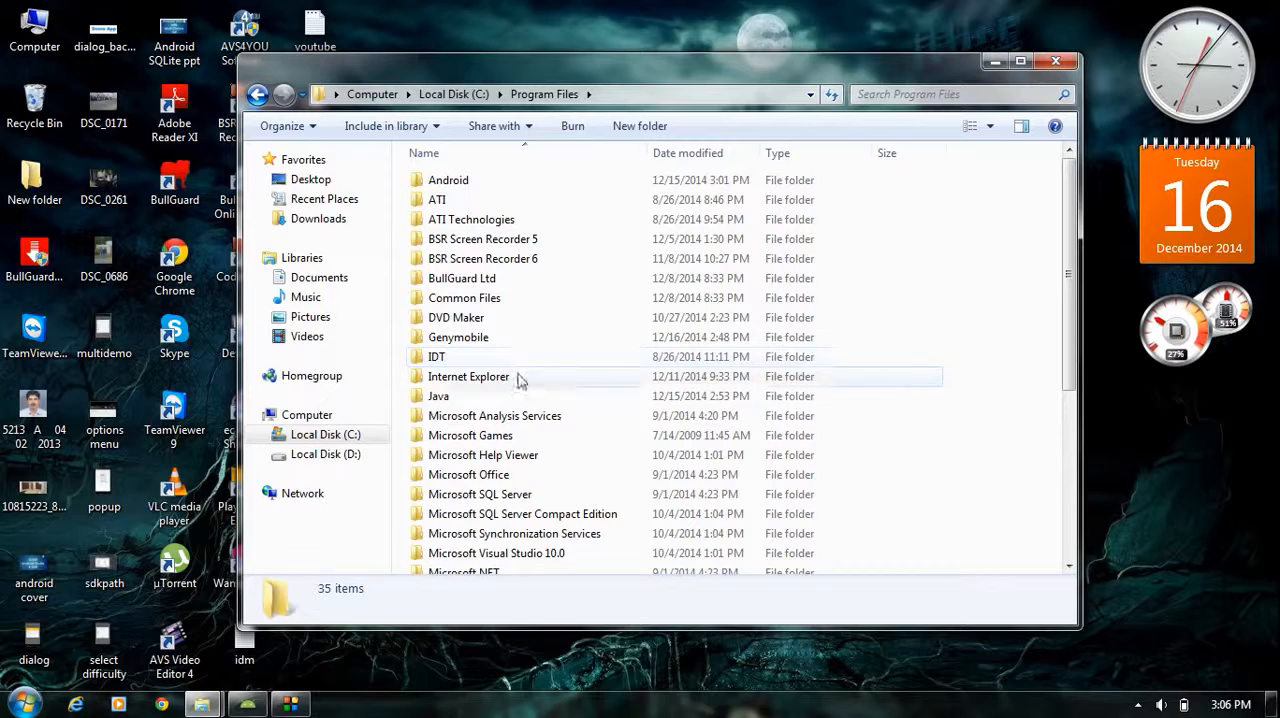
Open the Genymobile folder in Program Files and select the Genymotion folder inside it
click(483, 345)
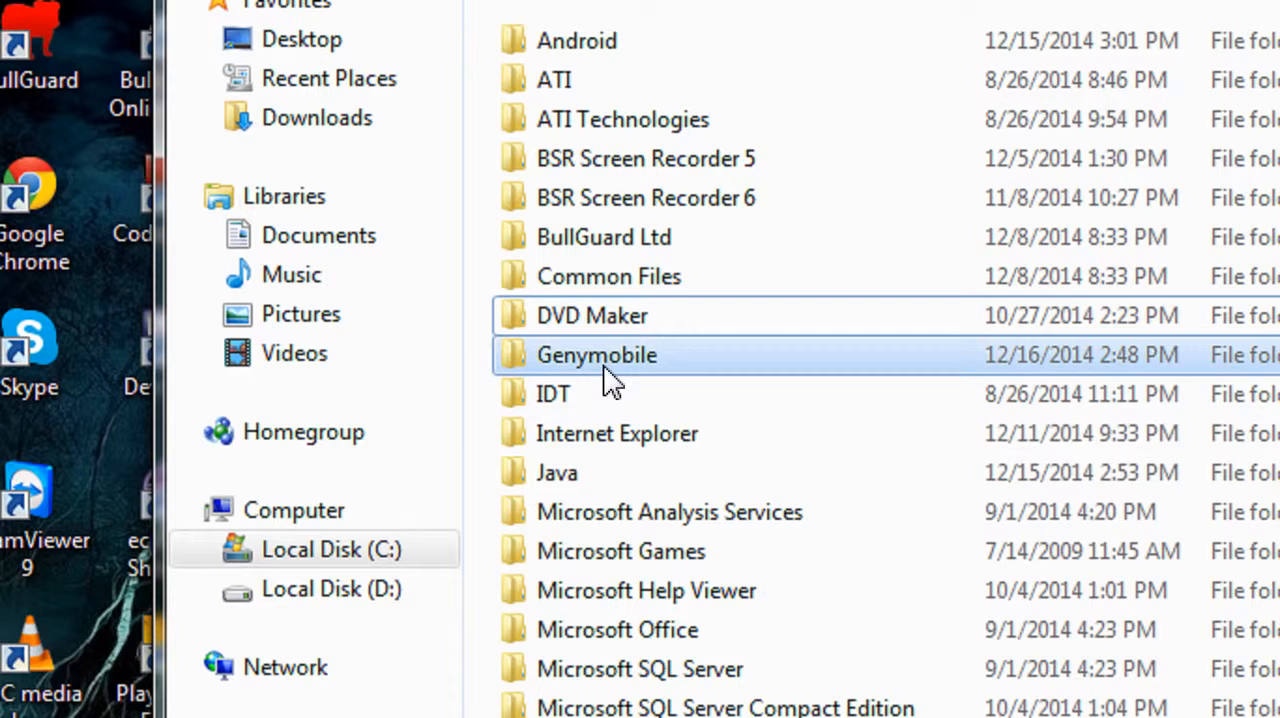
click(606, 368)
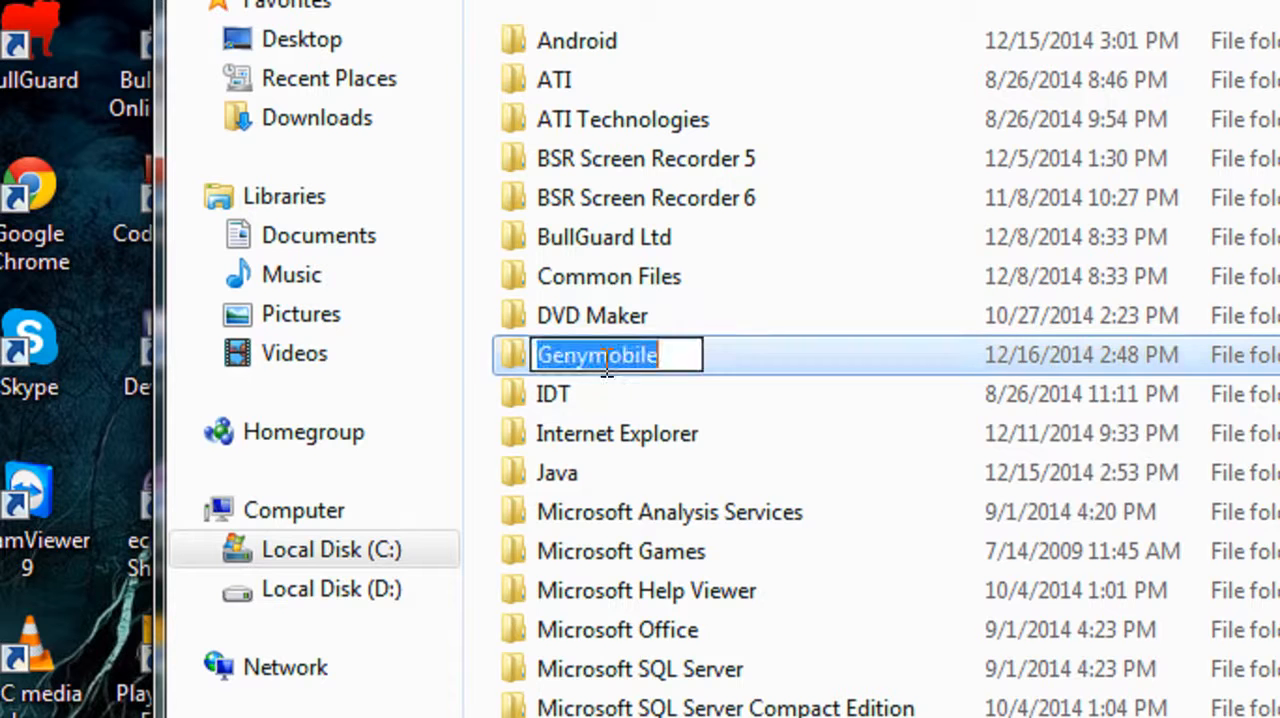
click(730, 408)
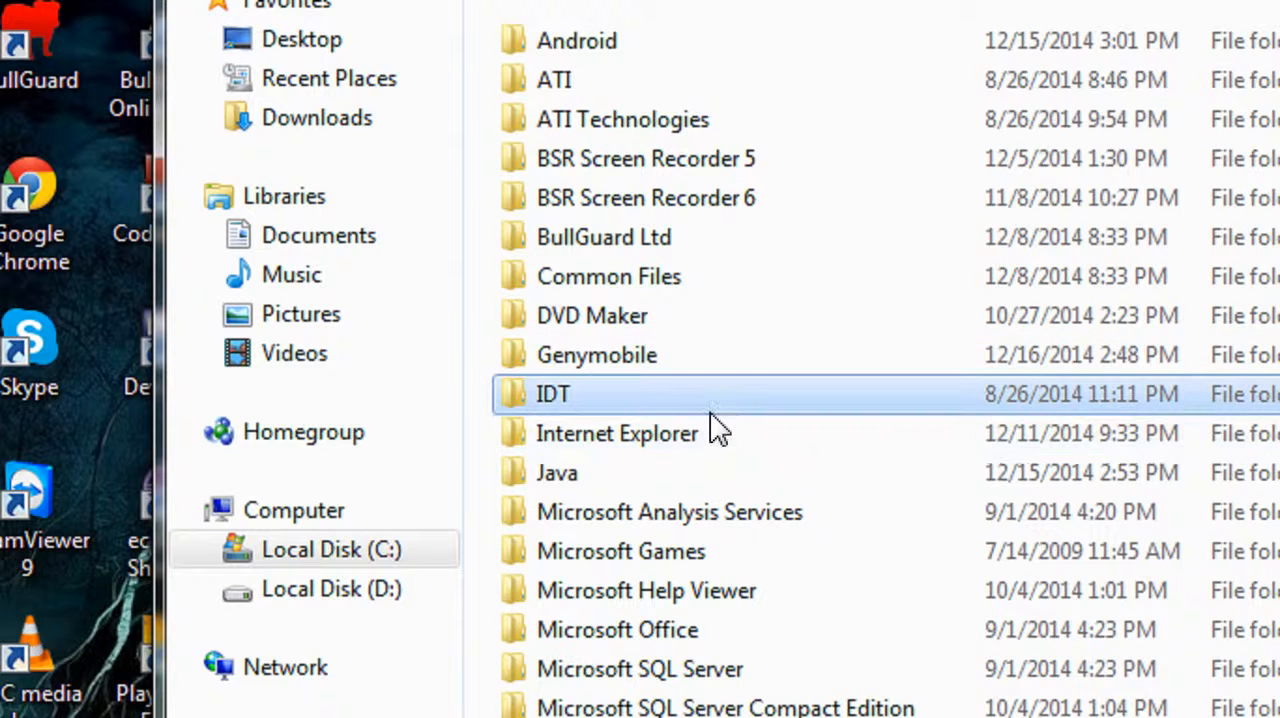
double_click(622, 362)
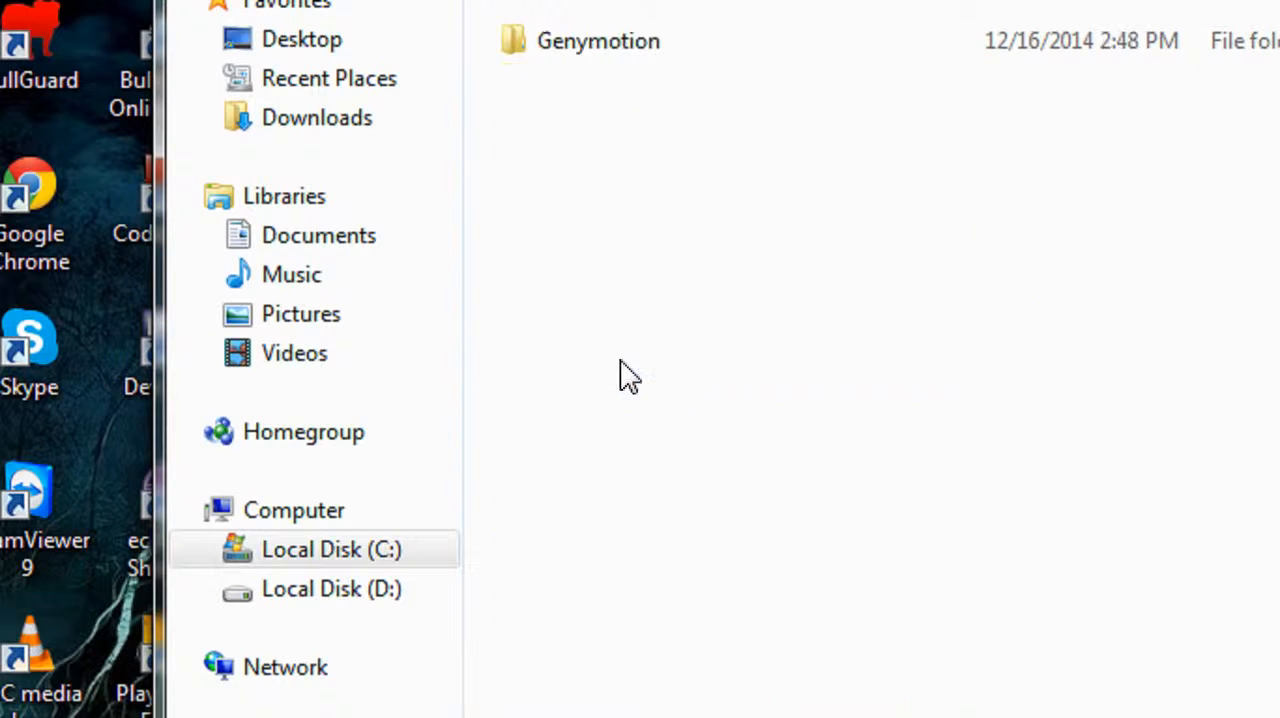
click(620, 48)
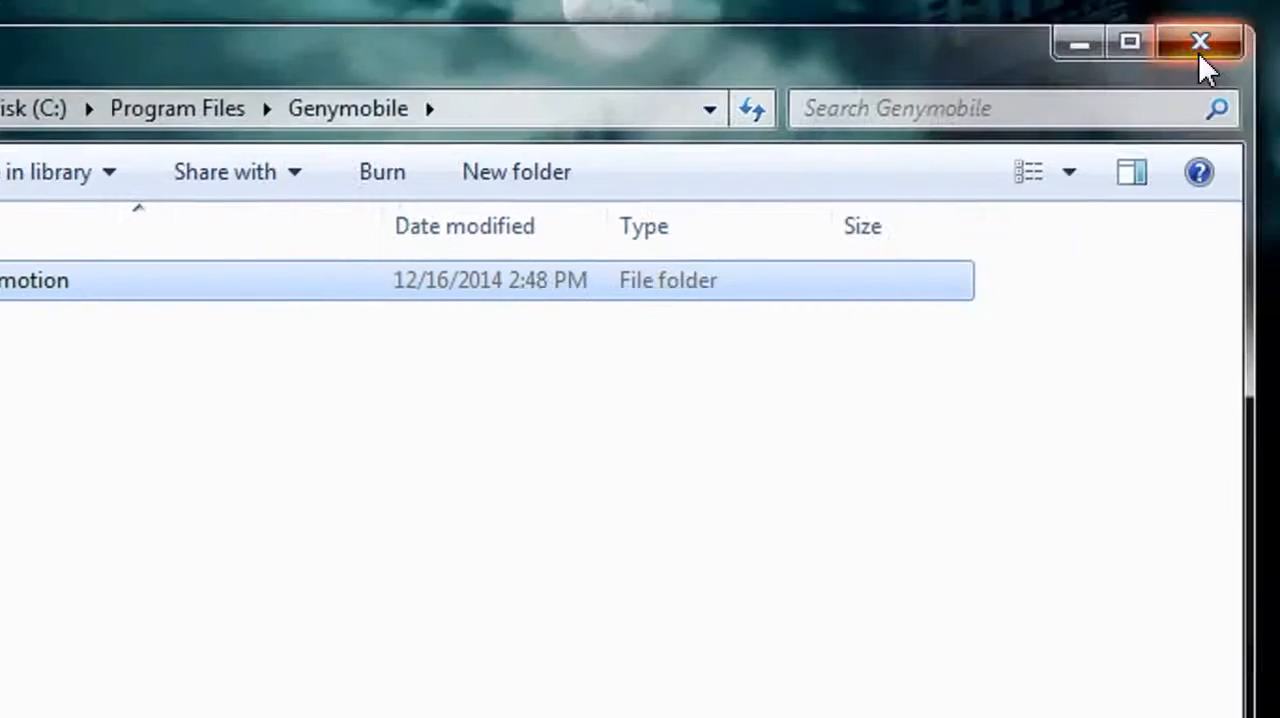
Switch back to Android Studio and open the folder chooser for the Genymotion path setting
click(1200, 40)
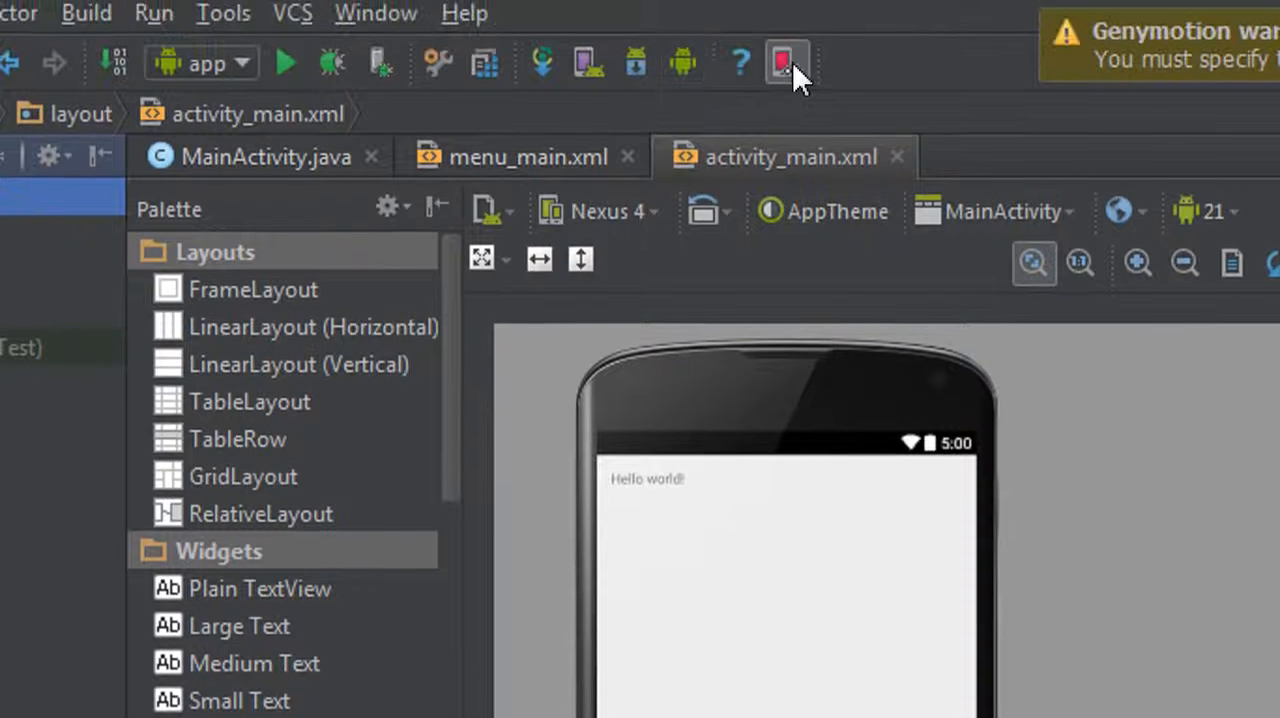
click(786, 79)
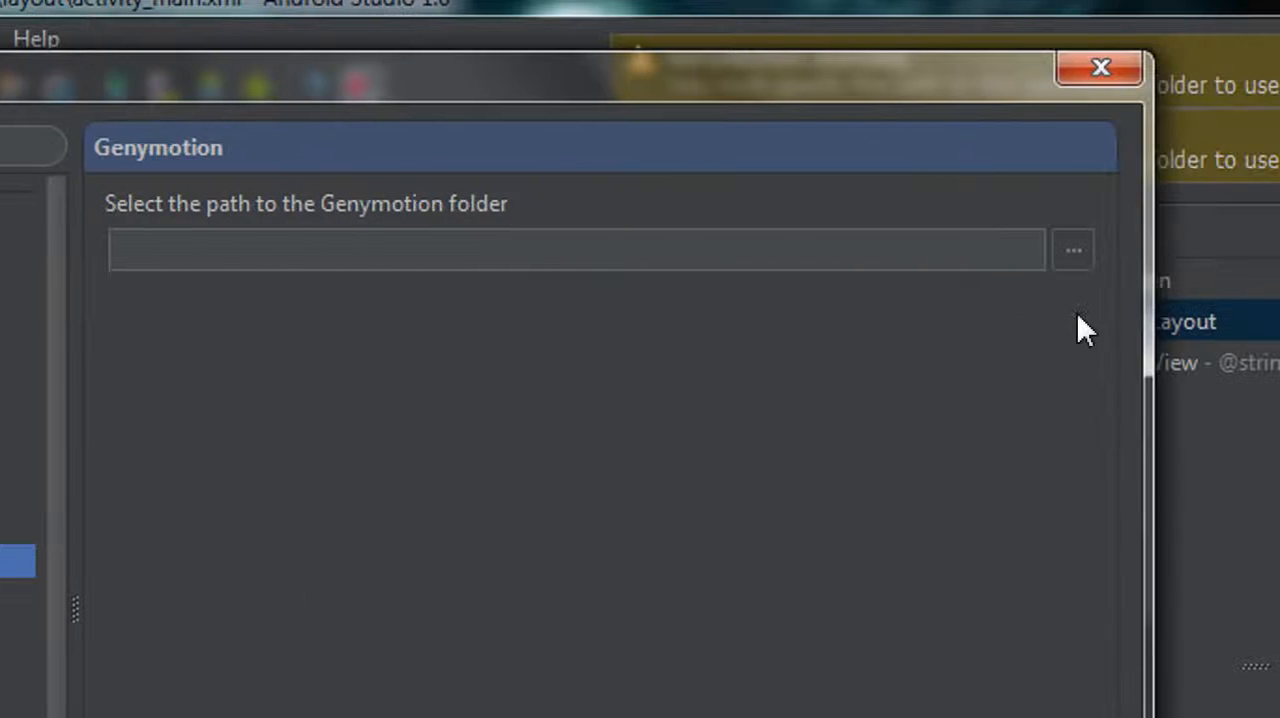
click(1088, 252)
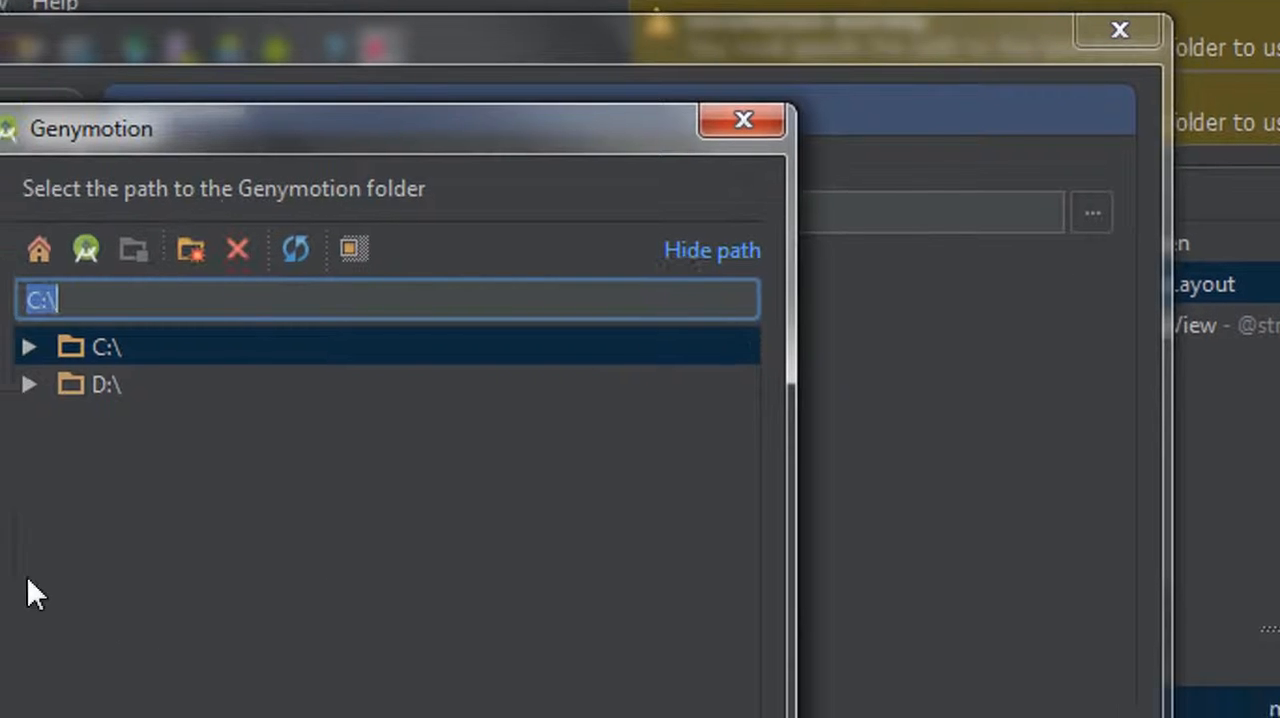
Set the Genymotion folder path to C:\Program Files\Genymobile\Genymotion, then apply and close the settings
click(133, 343)
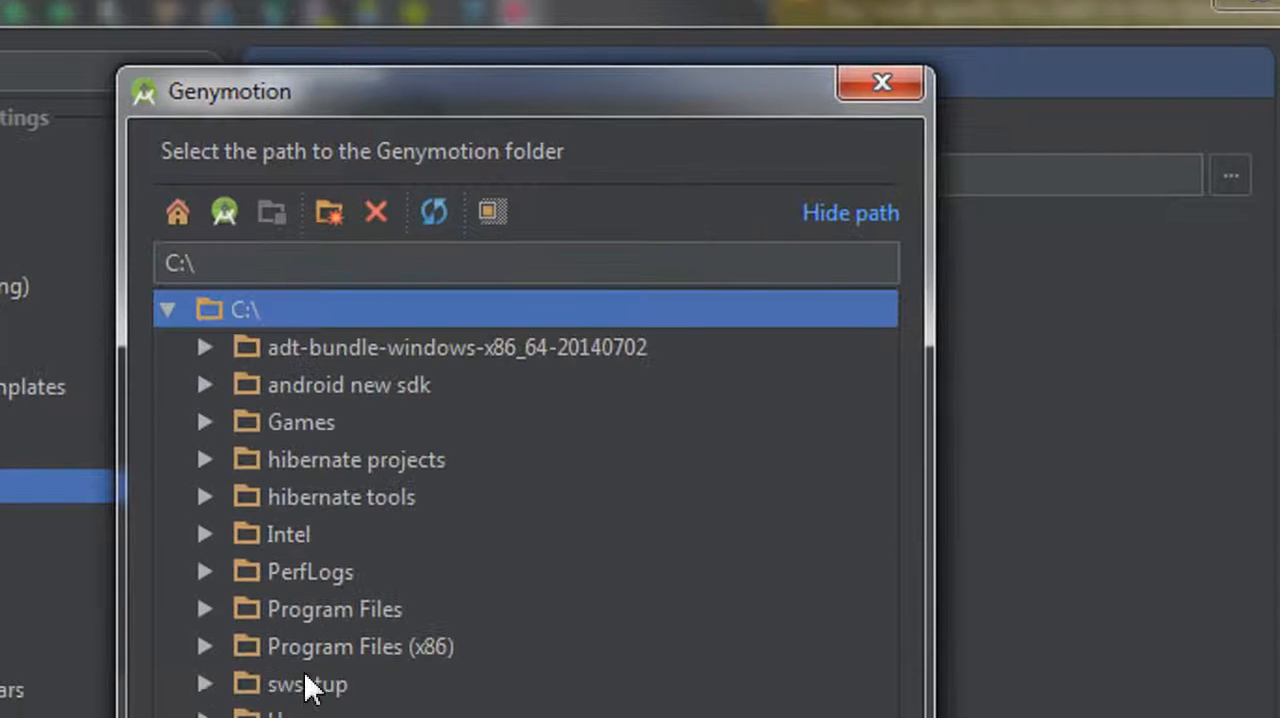
click(204, 568)
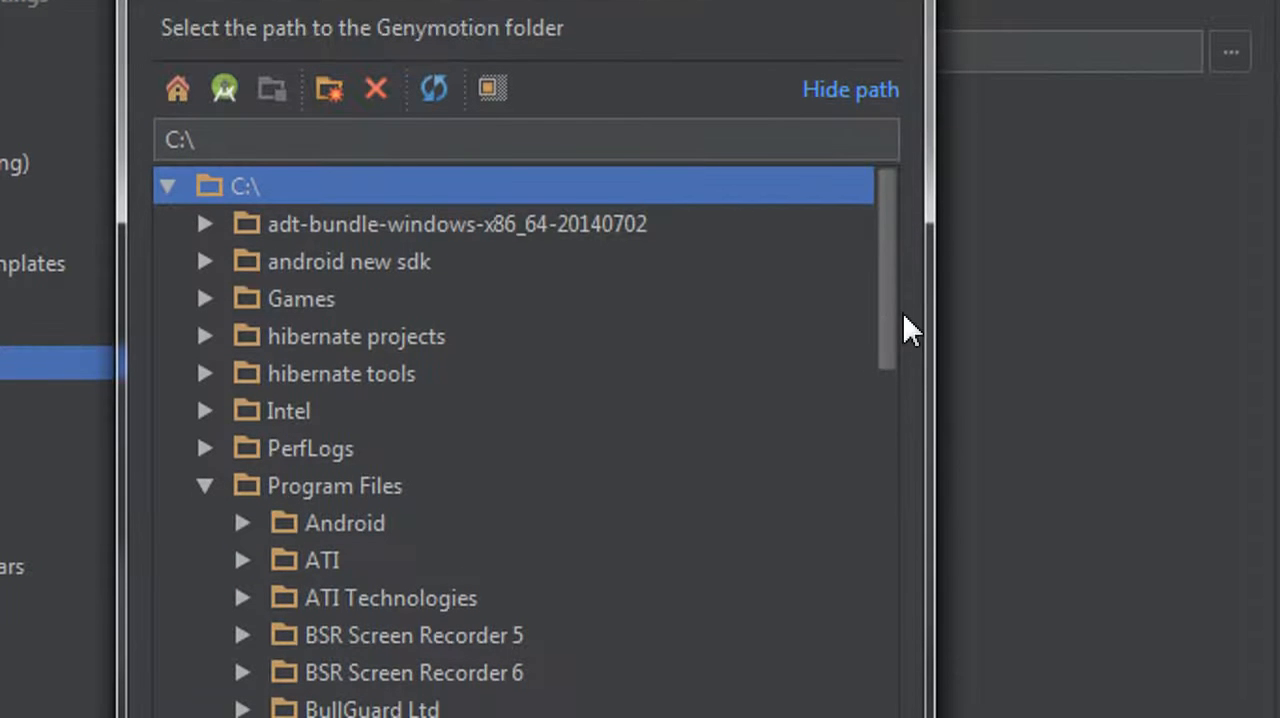
drag(890, 318, 453, 435)
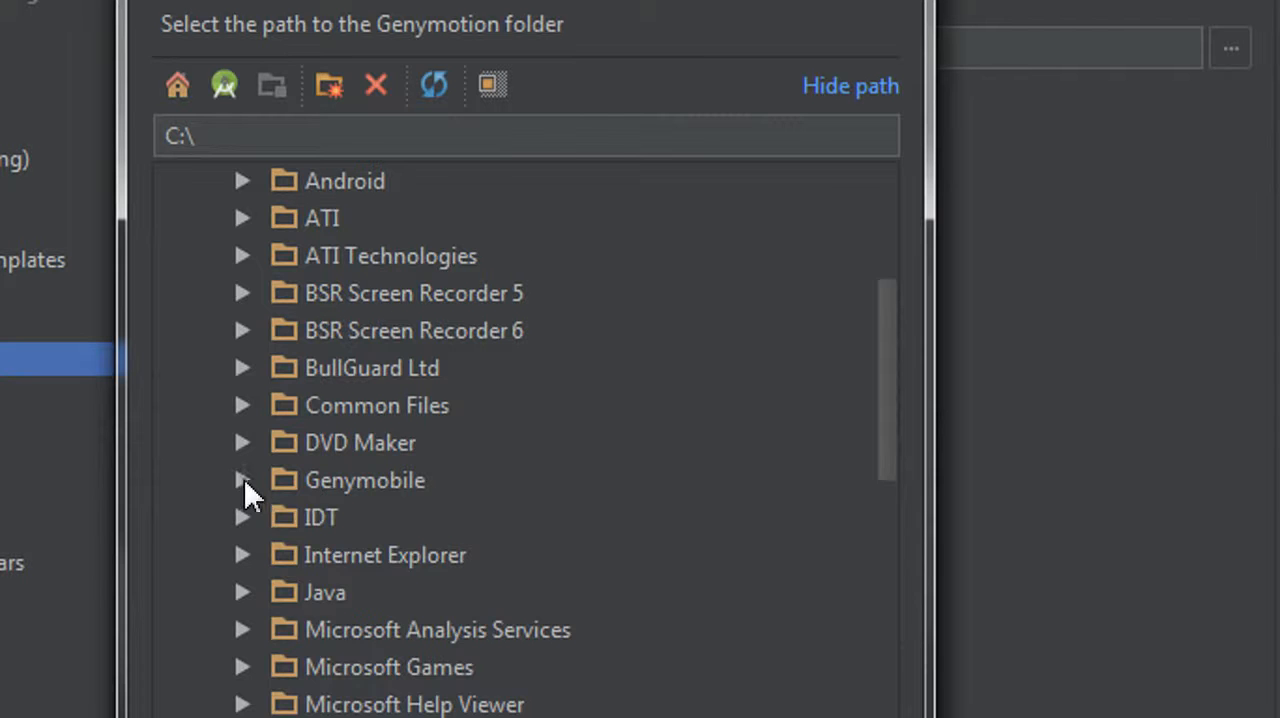
click(244, 479)
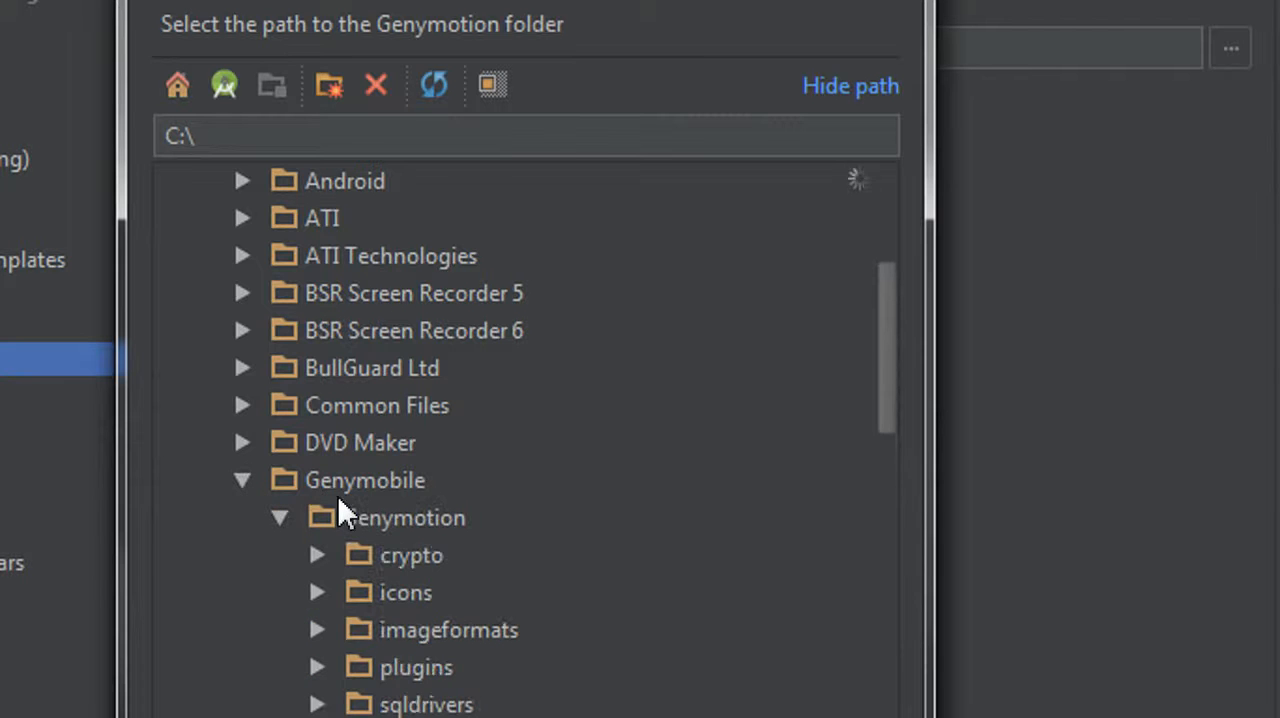
click(380, 515)
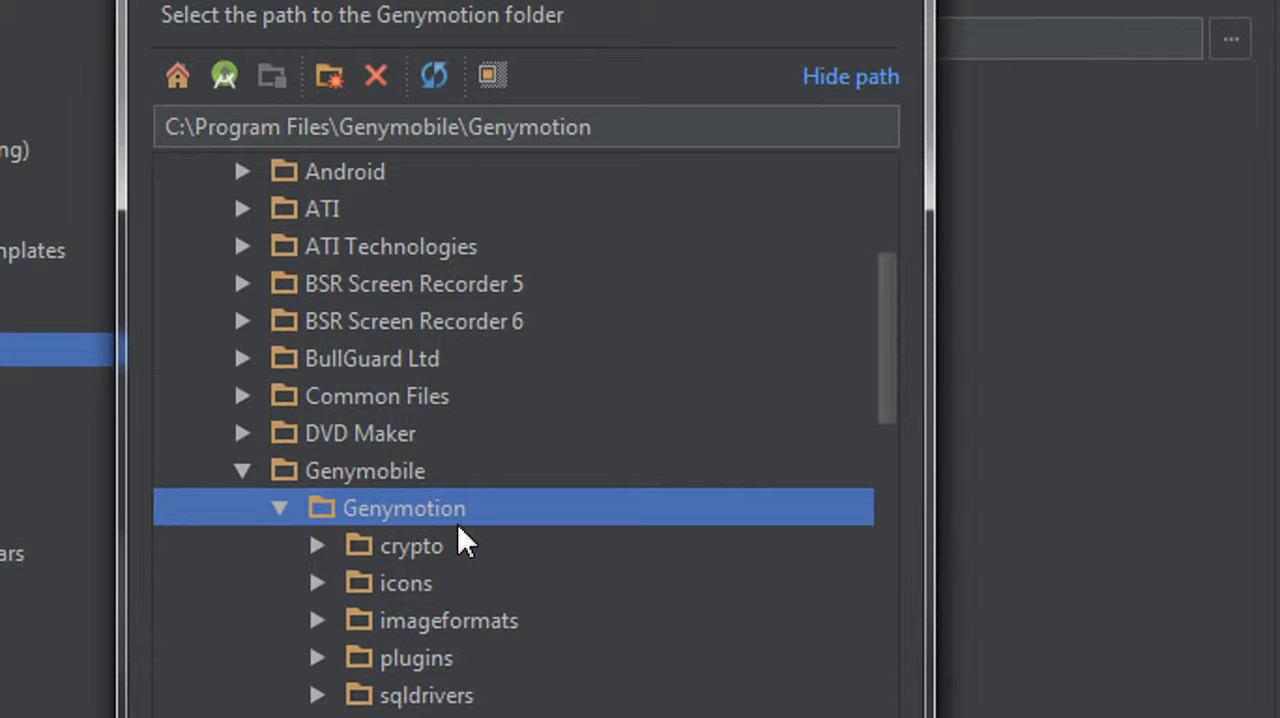
click(574, 692)
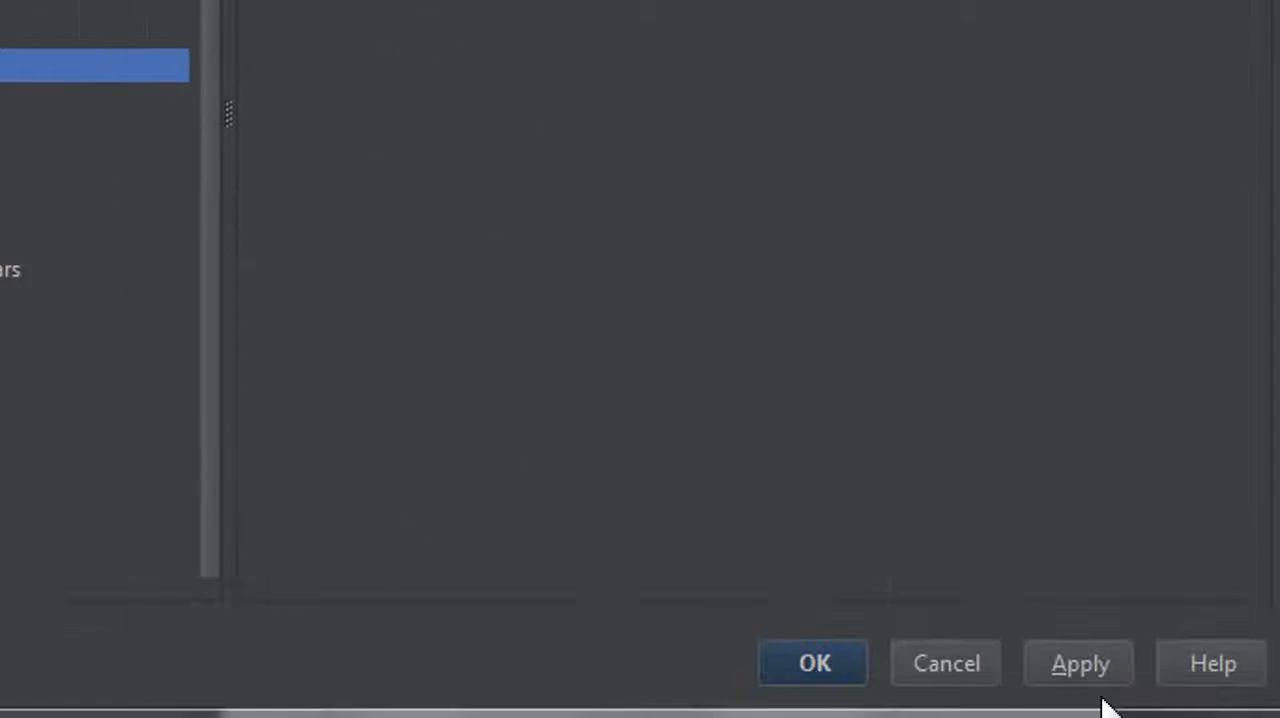
click(1080, 612)
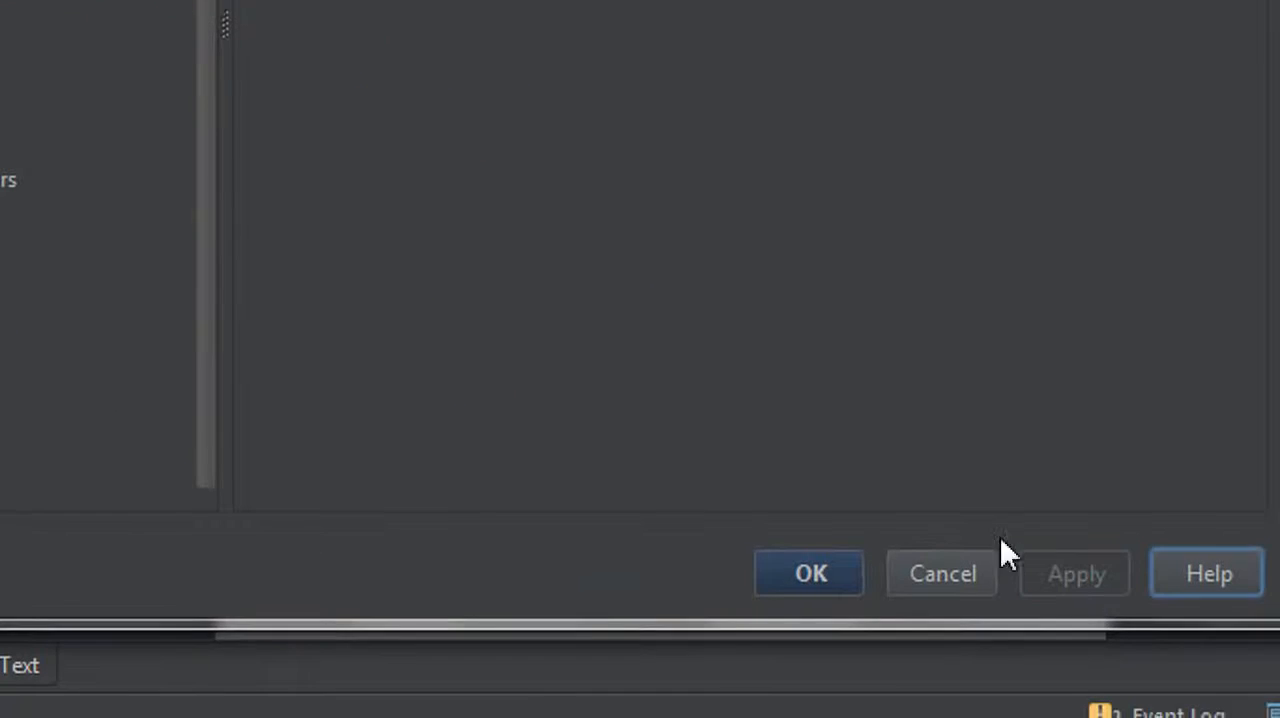
click(815, 576)
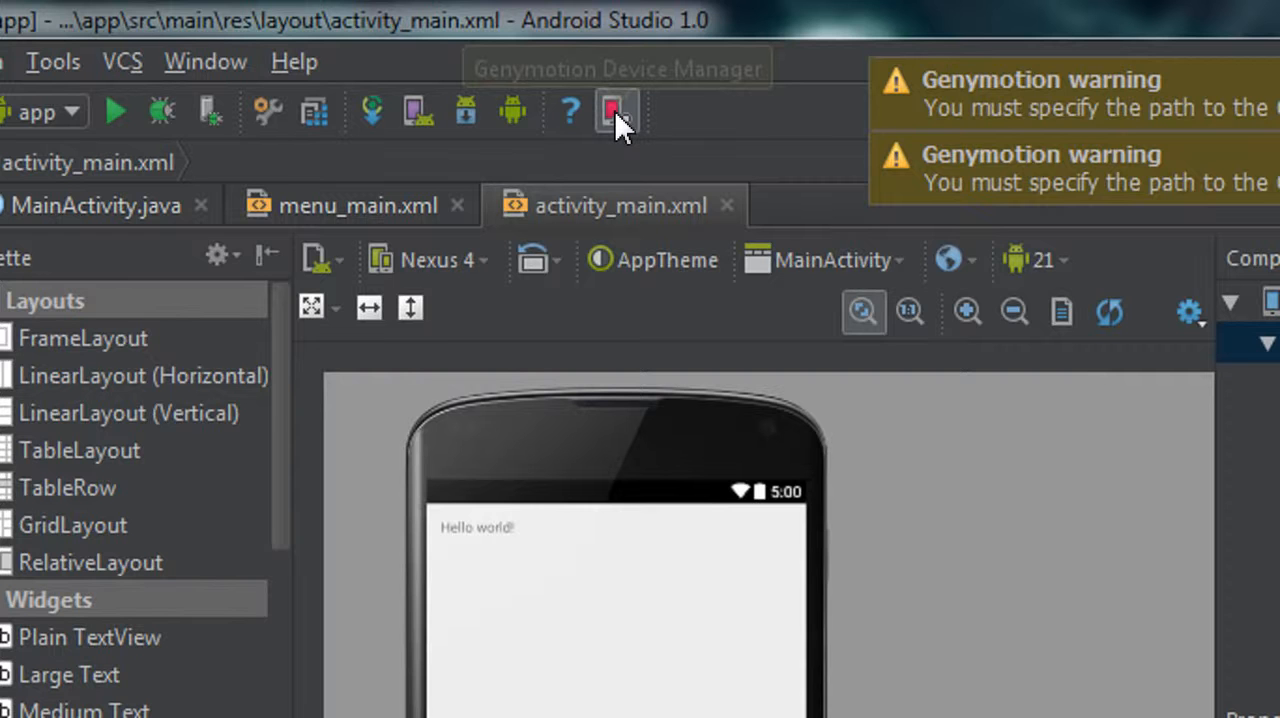
Open the Genymotion Device Manager and start the Custom Phone virtual device with AOSP version 4.4.4
click(614, 110)
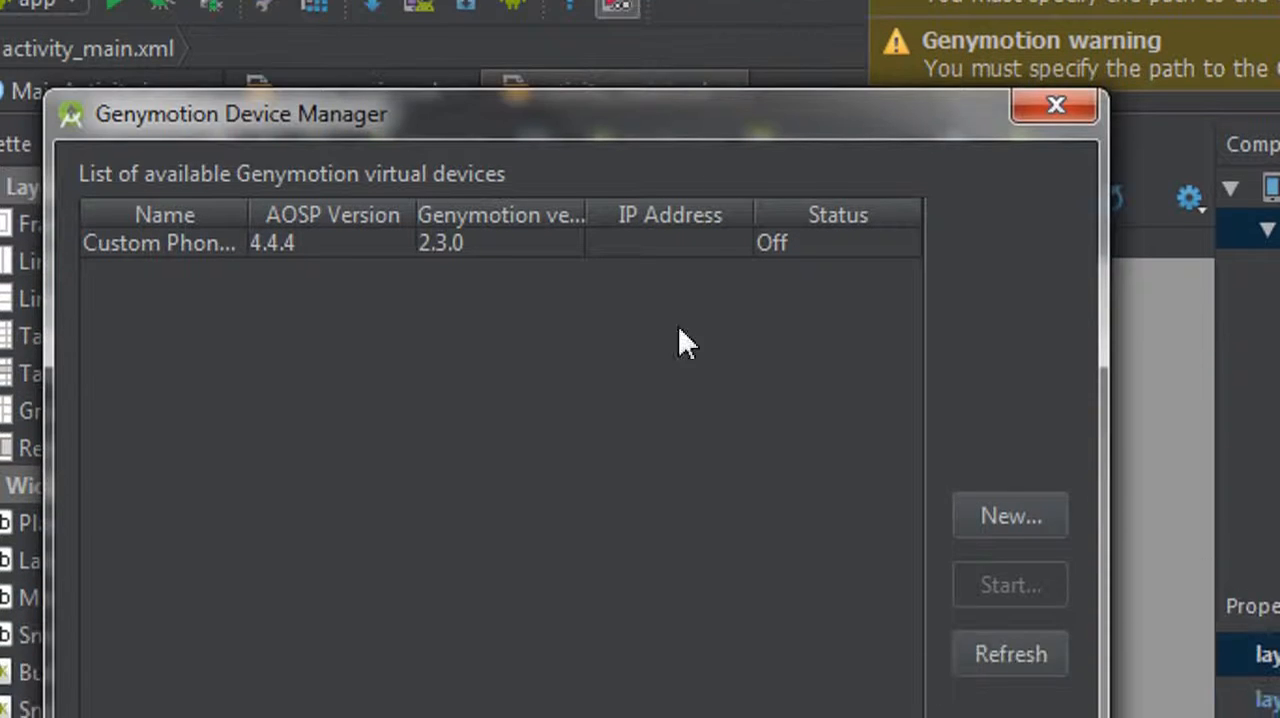
drag(731, 143, 628, 168)
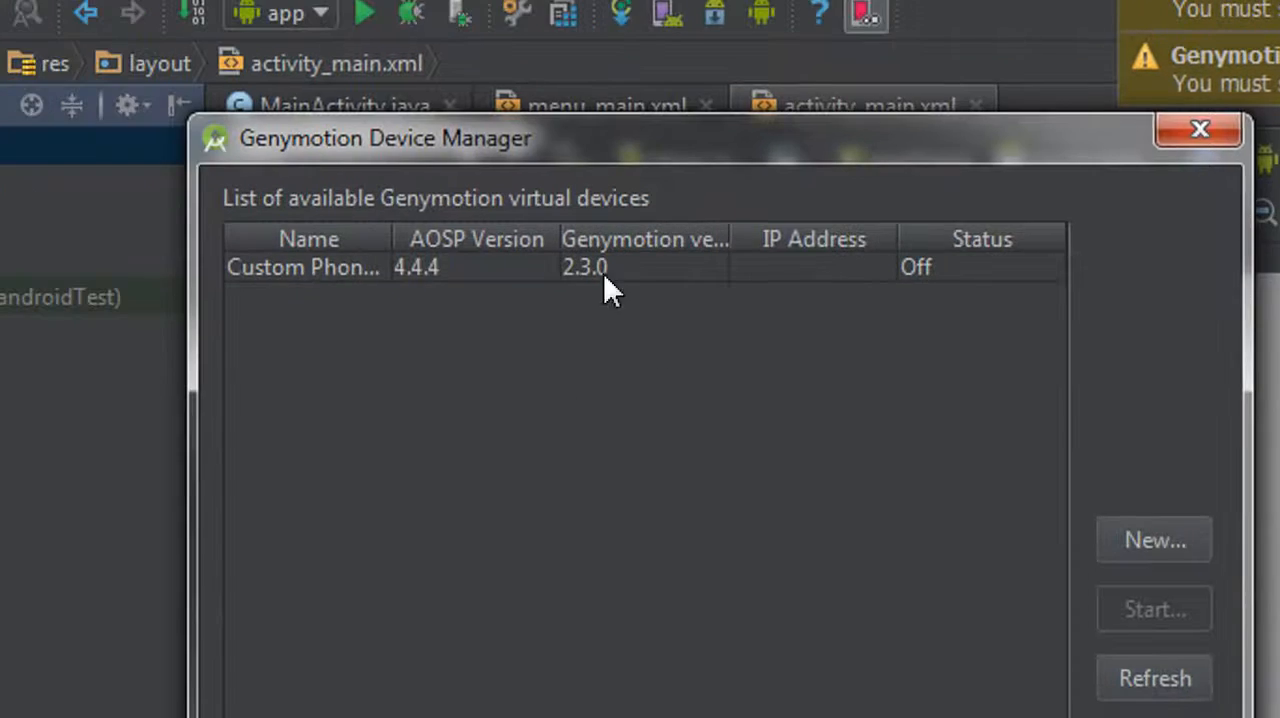
click(602, 271)
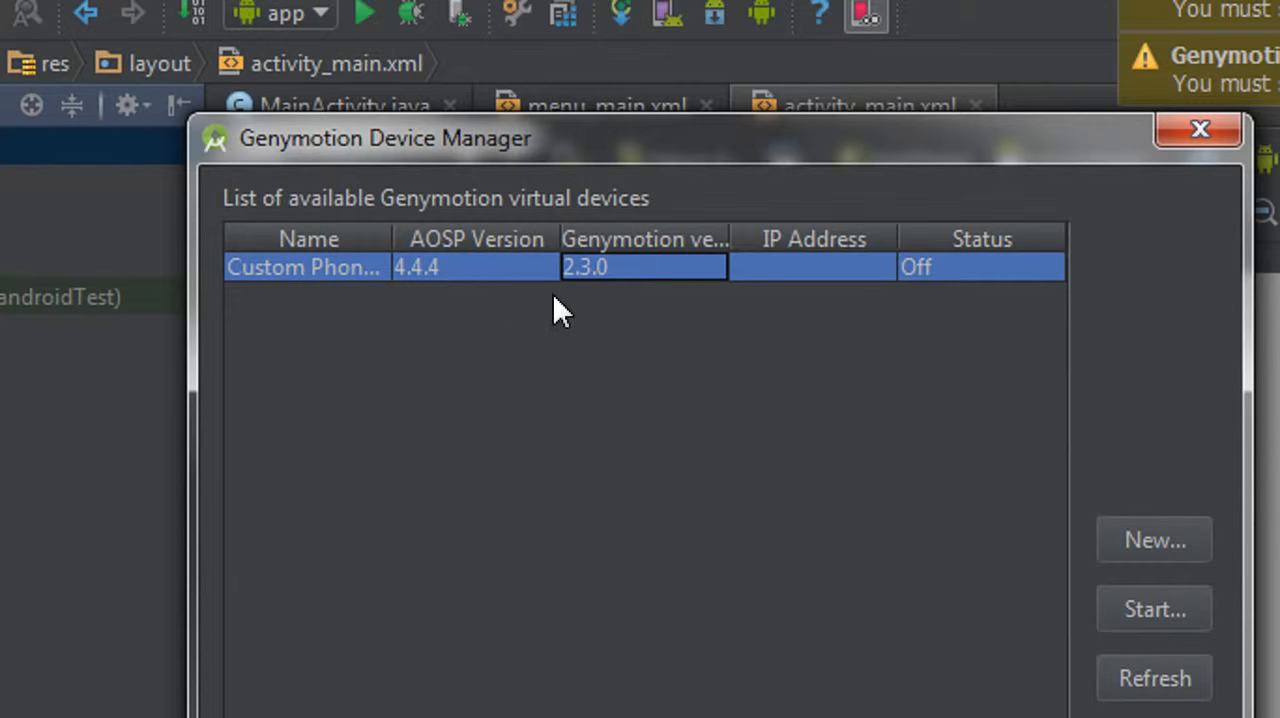
click(431, 276)
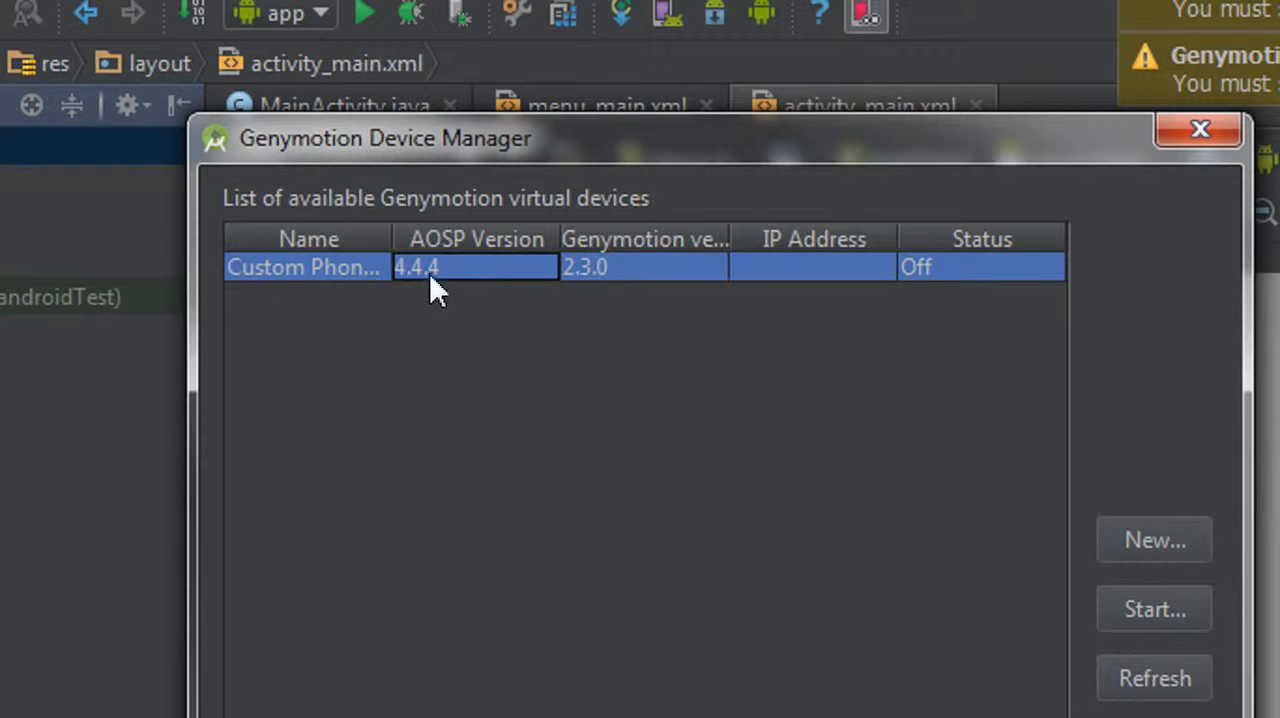
click(840, 290)
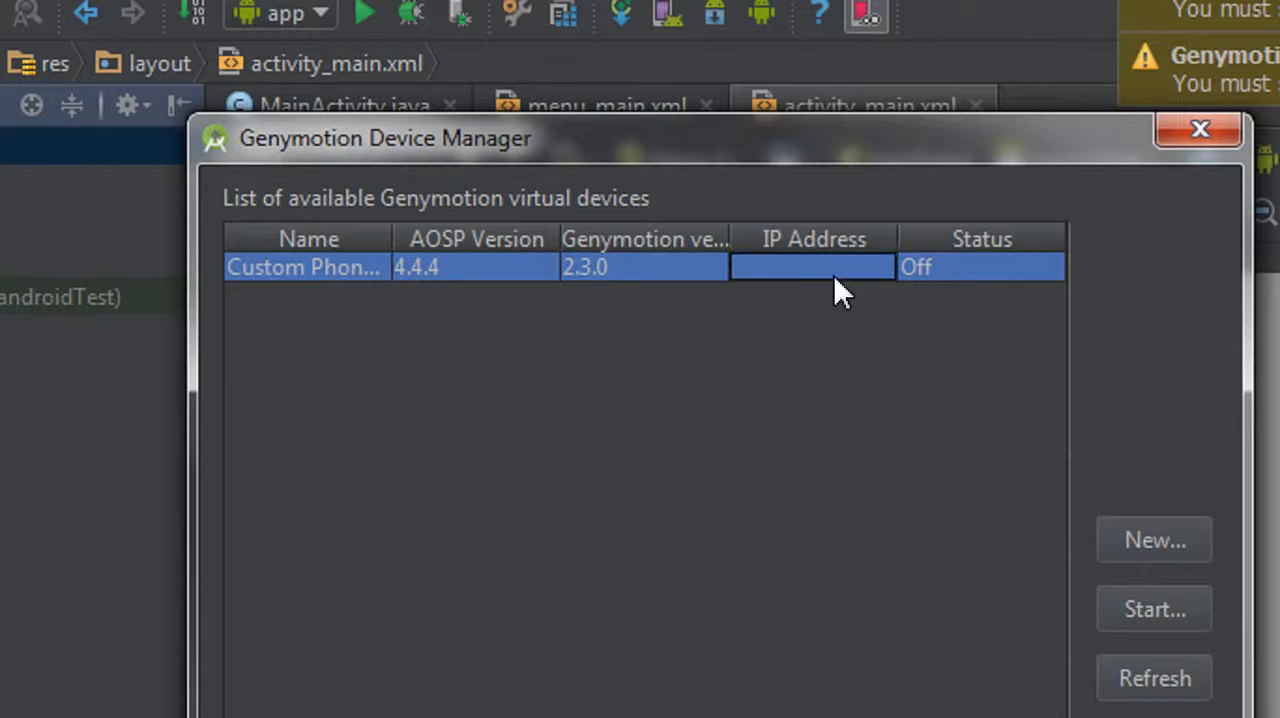
click(704, 273)
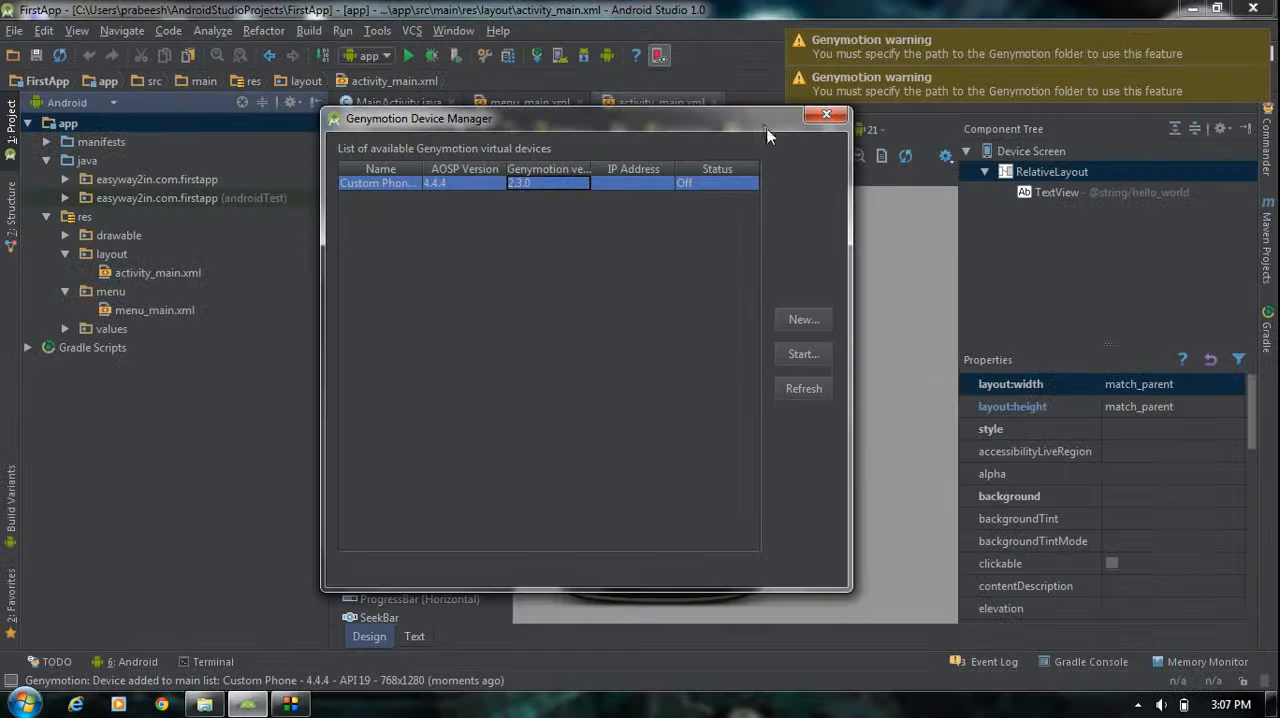
drag(1037, 86, 969, 90)
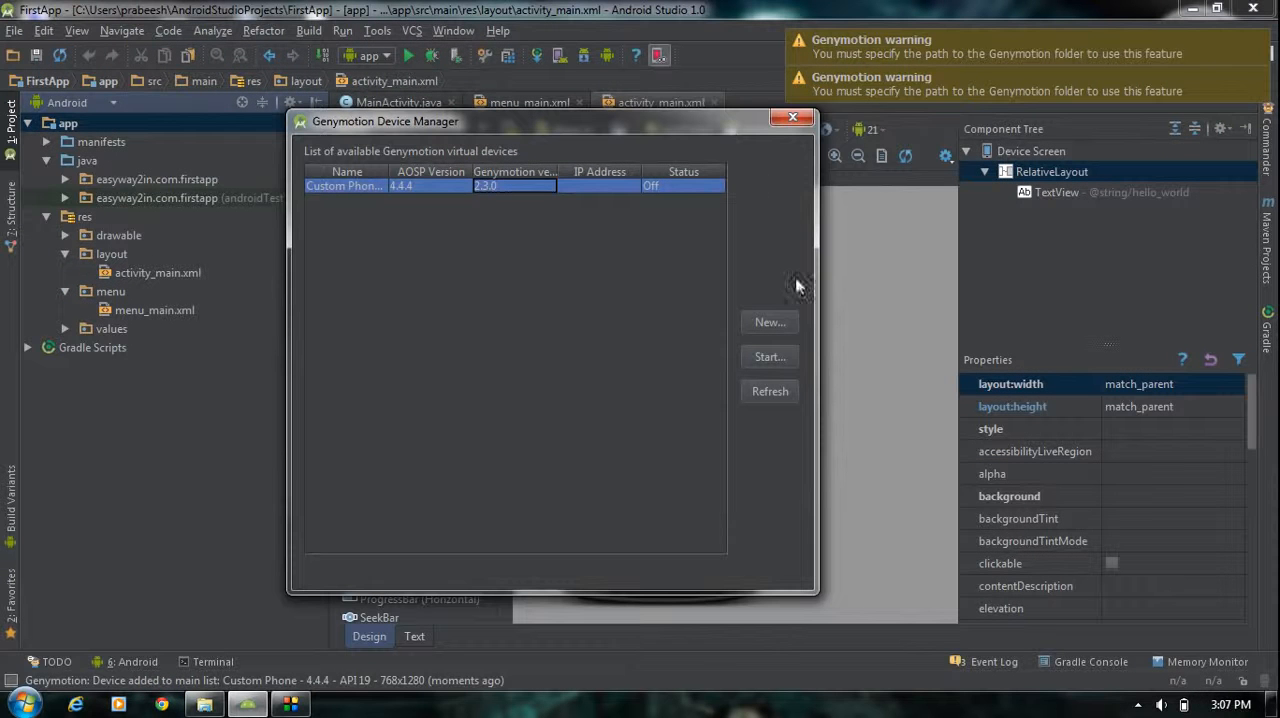
click(777, 361)
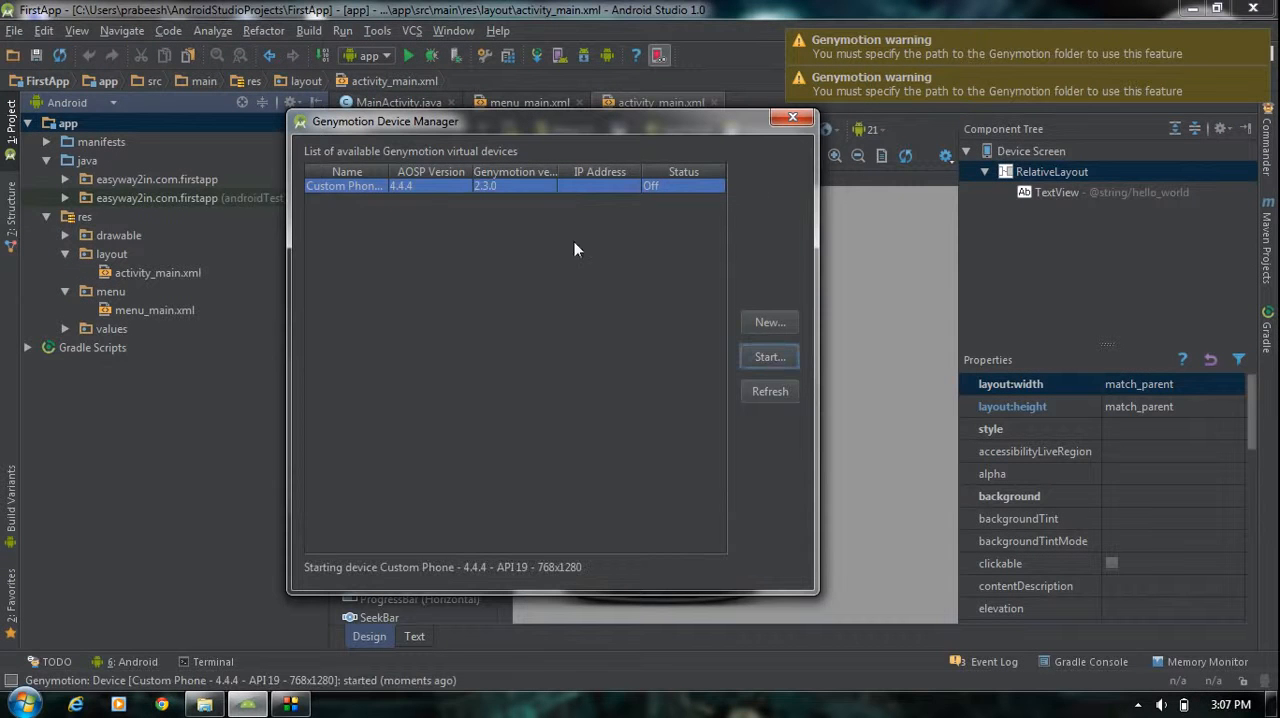